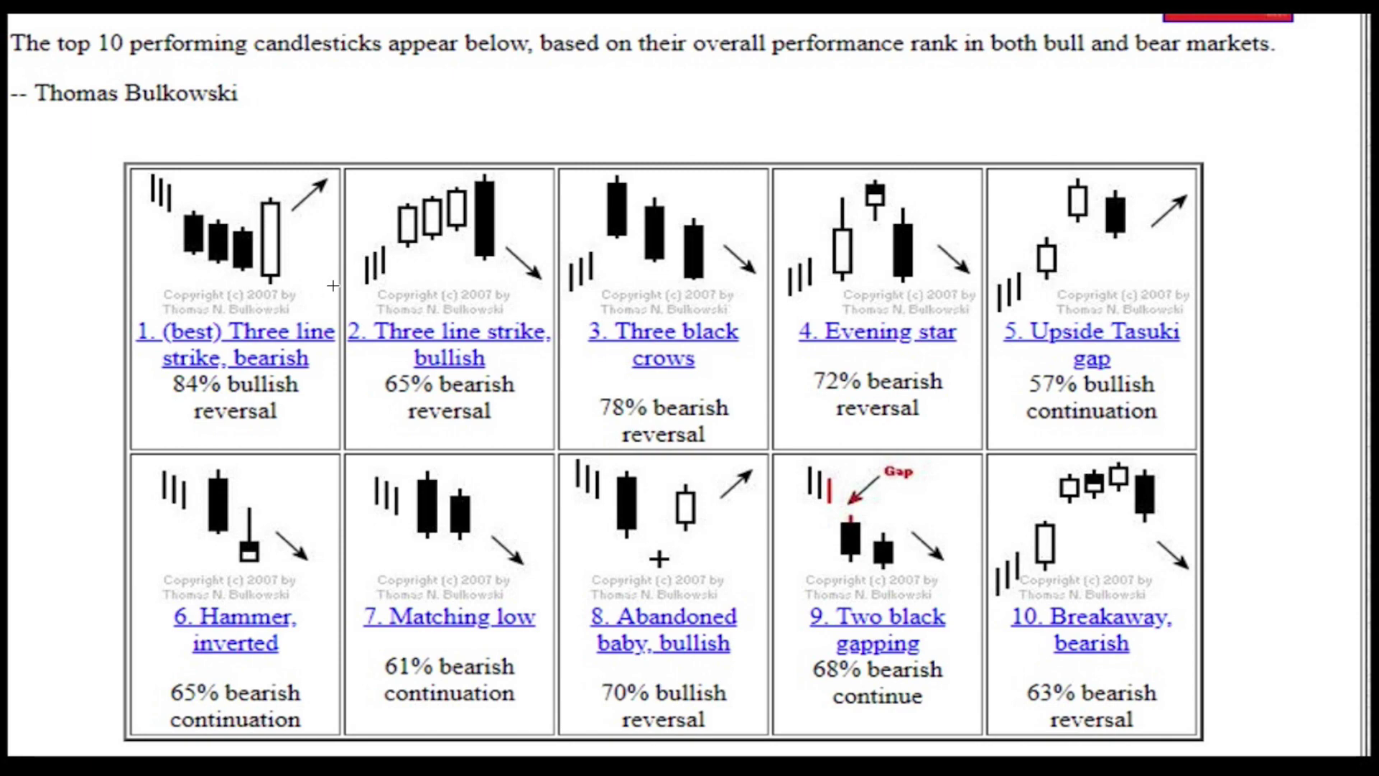
# Step: Switch to thinkorswim and start creating a new candlestick pattern from the chart's pattern selection
pyautogui.hotkey('ctrl', 'Left')
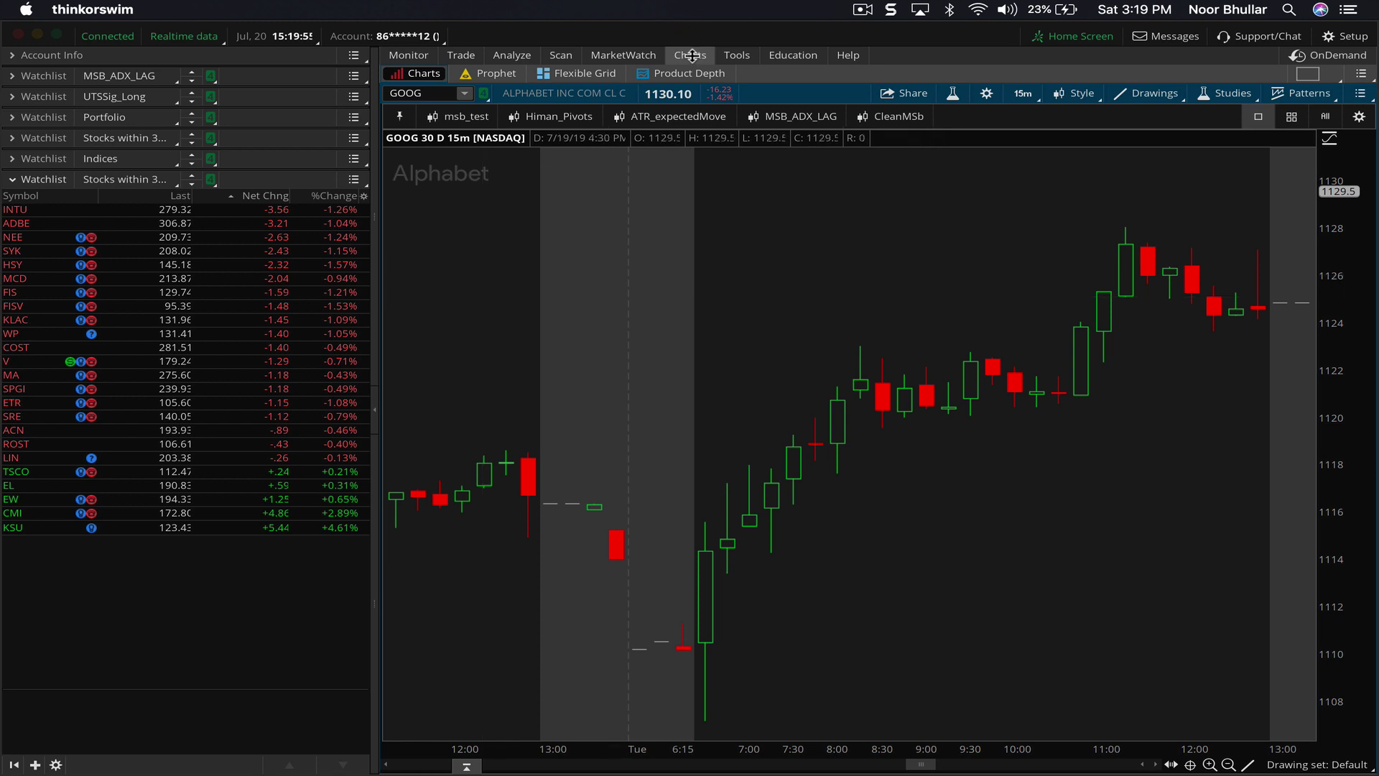
pyautogui.click(1302, 95)
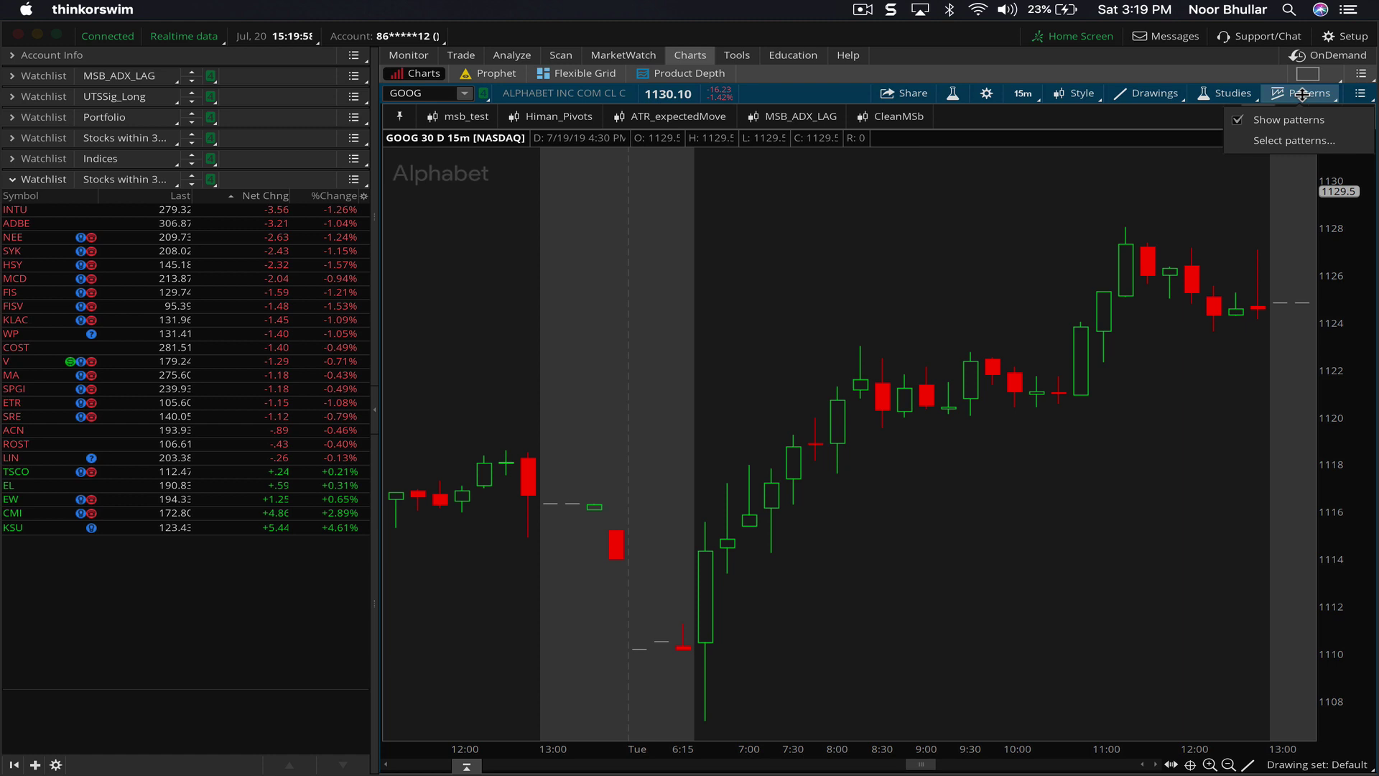
pyautogui.click(1318, 140)
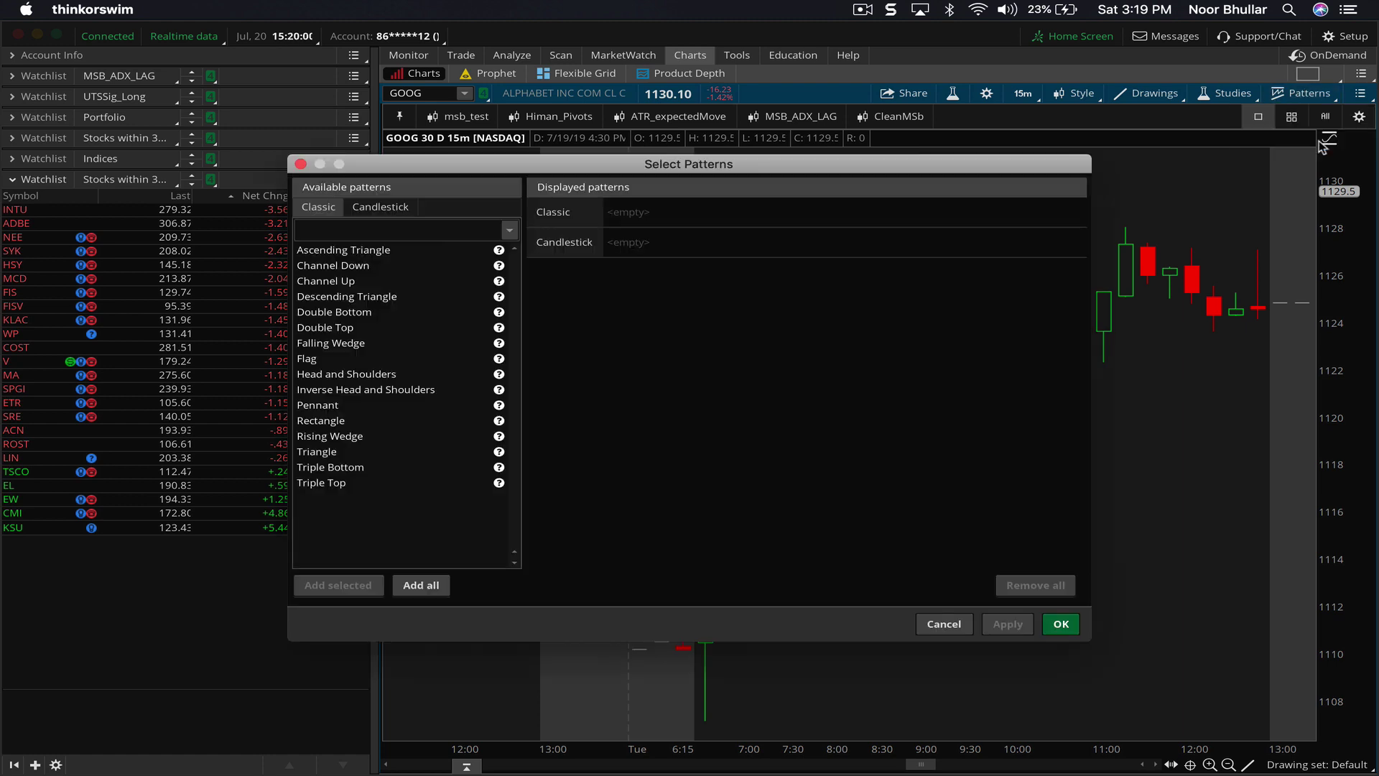
pyautogui.click(383, 207)
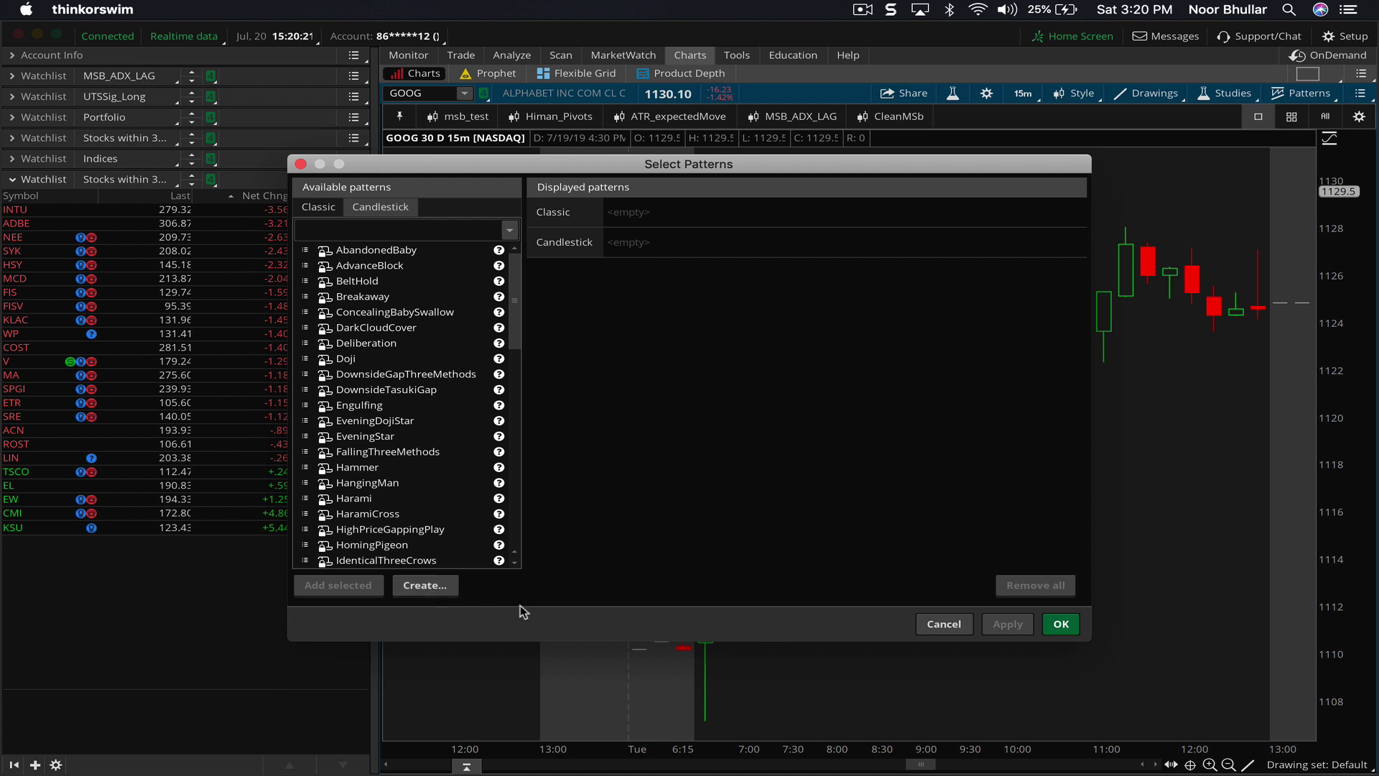
pyautogui.click(426, 595)
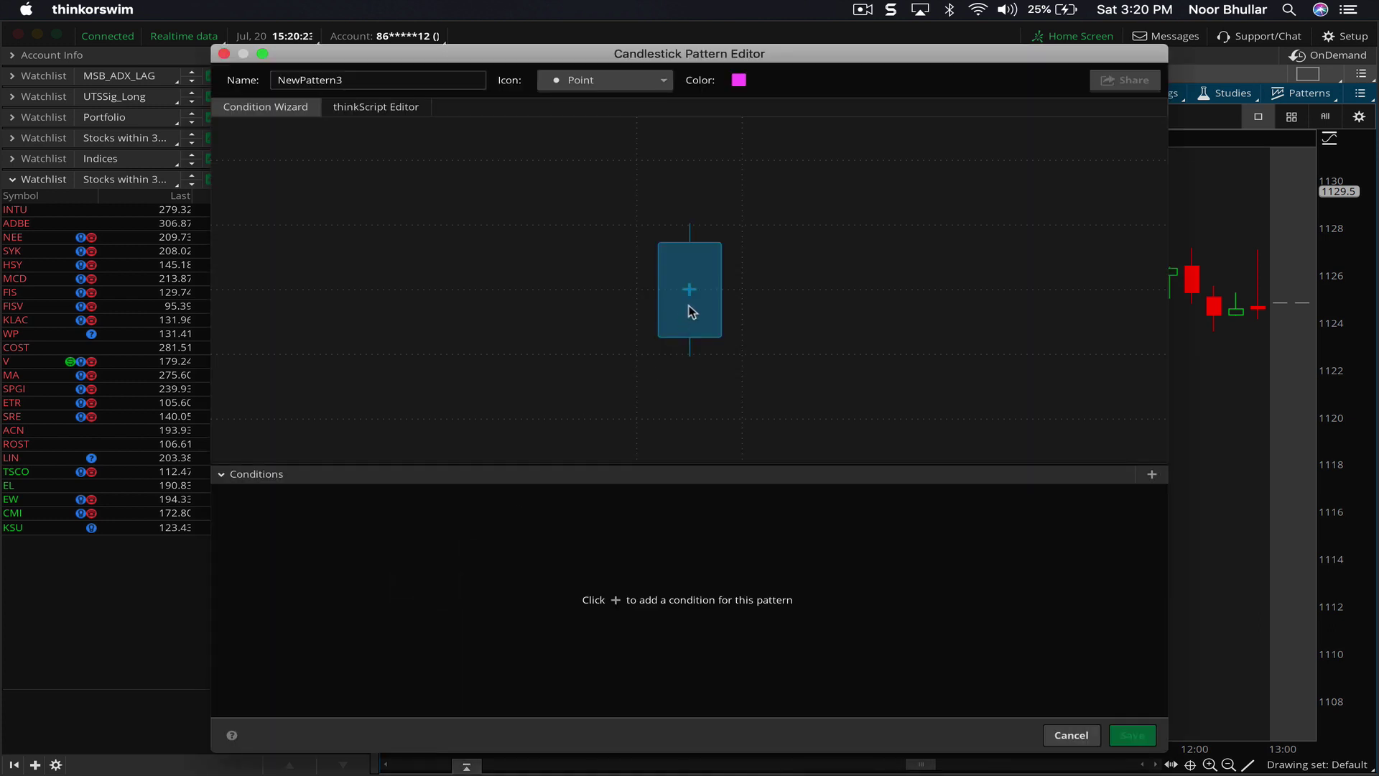
# Step: Build the pattern from three consecutive down candles followed by one up candle
pyautogui.click(689, 291)
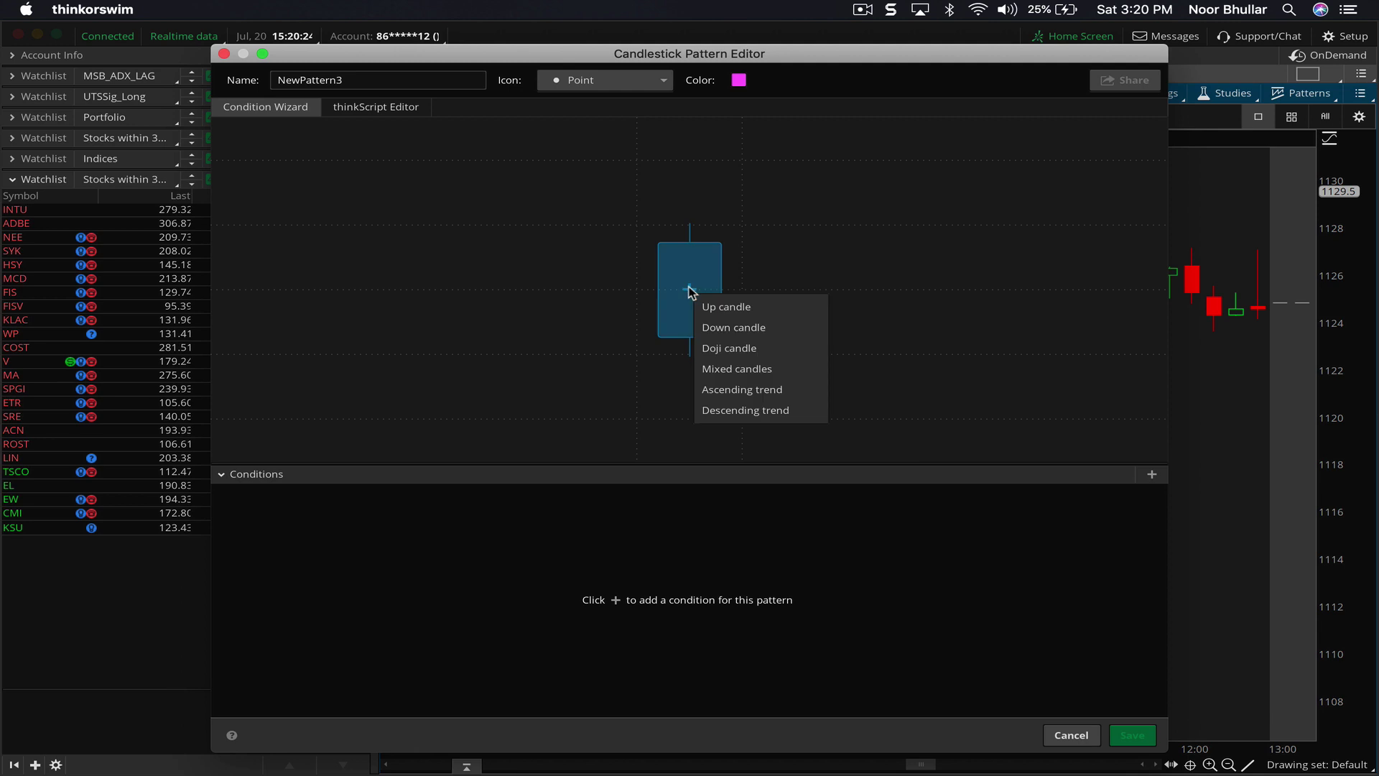
pyautogui.click(721, 329)
pyautogui.click(739, 288)
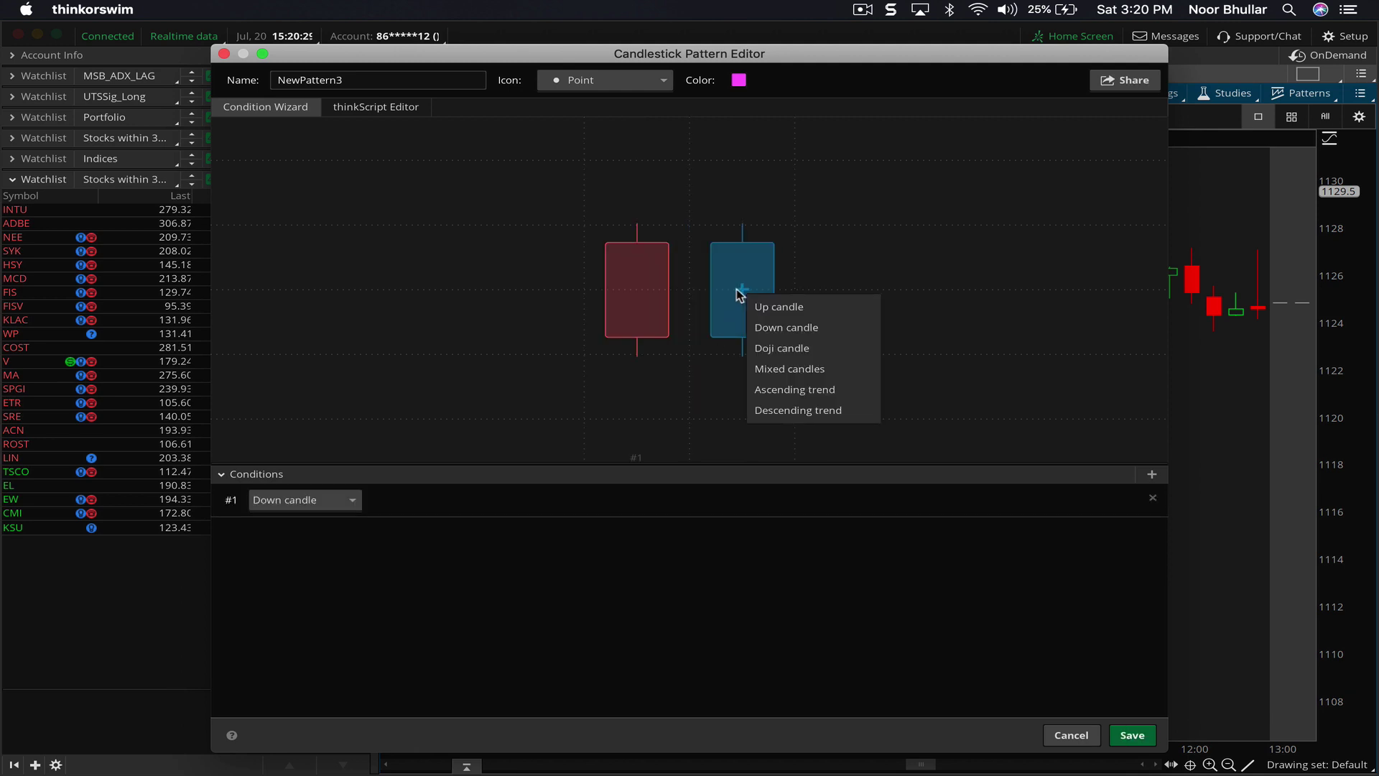
pyautogui.click(771, 329)
pyautogui.click(795, 290)
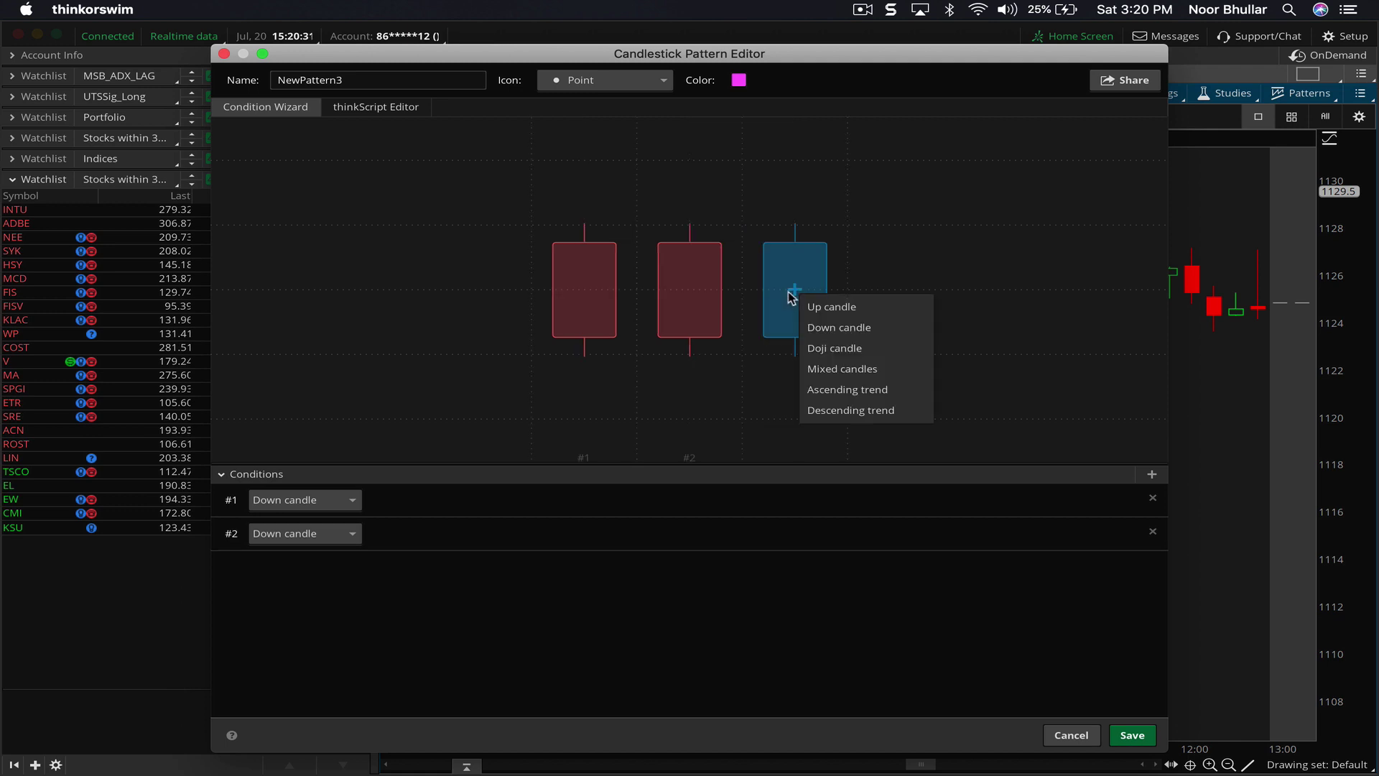
pyautogui.click(809, 331)
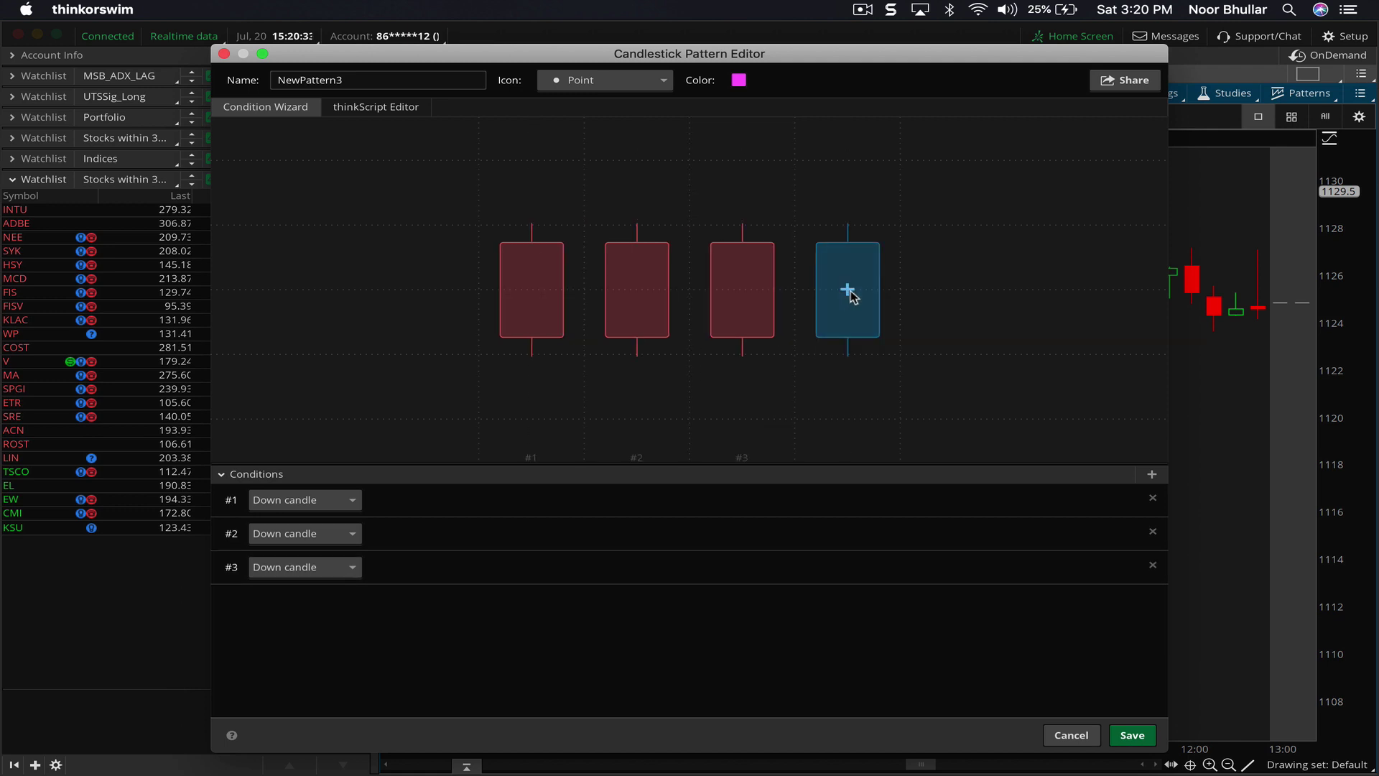
pyautogui.click(848, 289)
pyautogui.click(885, 306)
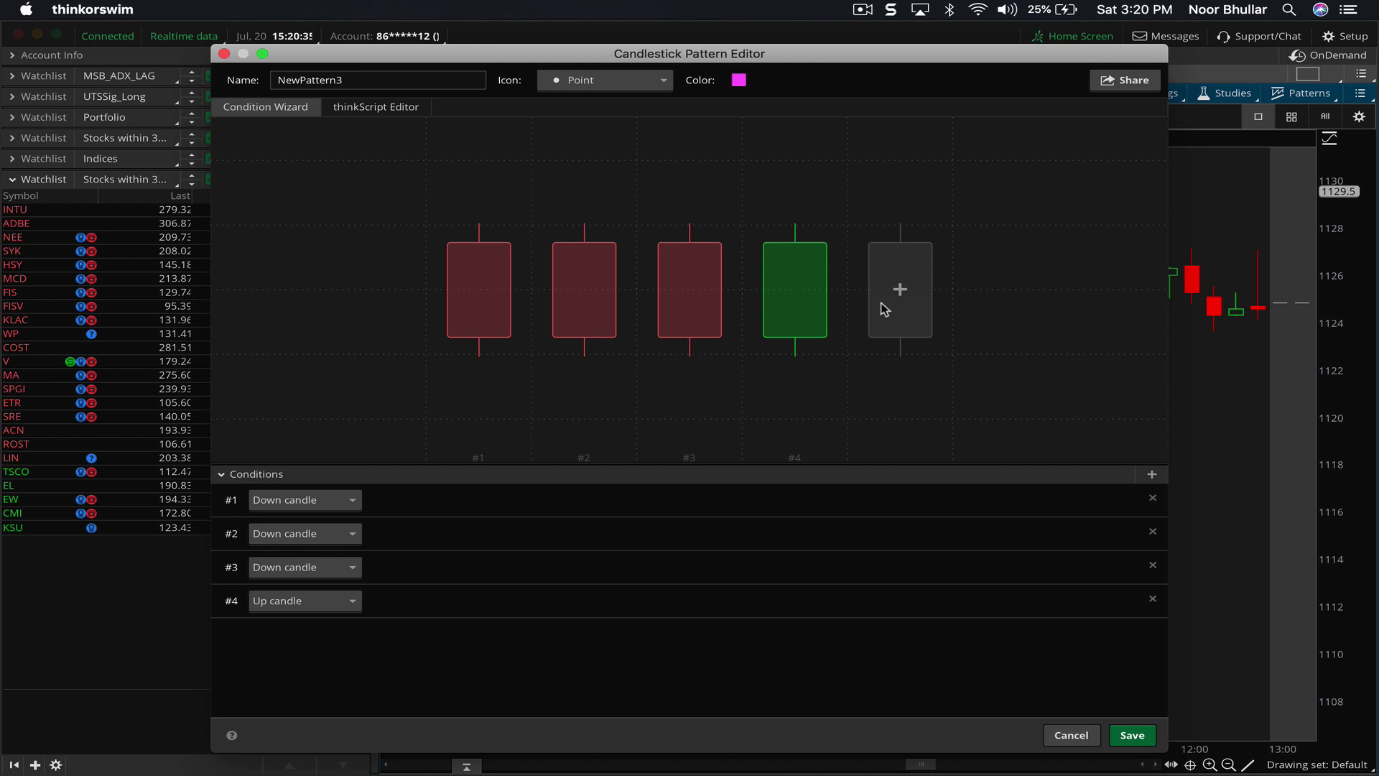
# Step: Require the low of candle #1 to be greater than that of #2, and the low of #2 greater than that of #3
pyautogui.moveTo(606, 351)
pyautogui.moveTo(584, 357); pyautogui.dragTo(485, 357)
pyautogui.moveTo(584, 357); pyautogui.dragTo(479, 357)
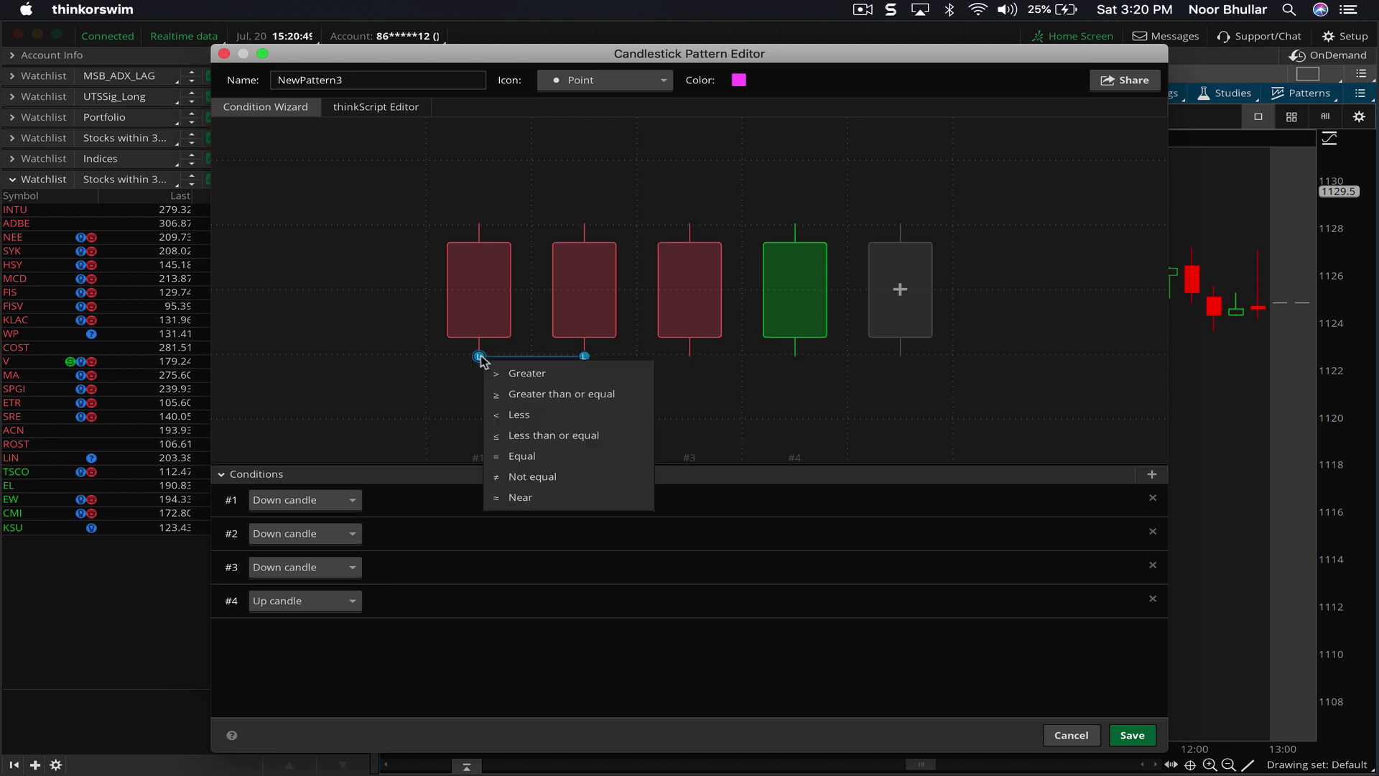
pyautogui.click(543, 416)
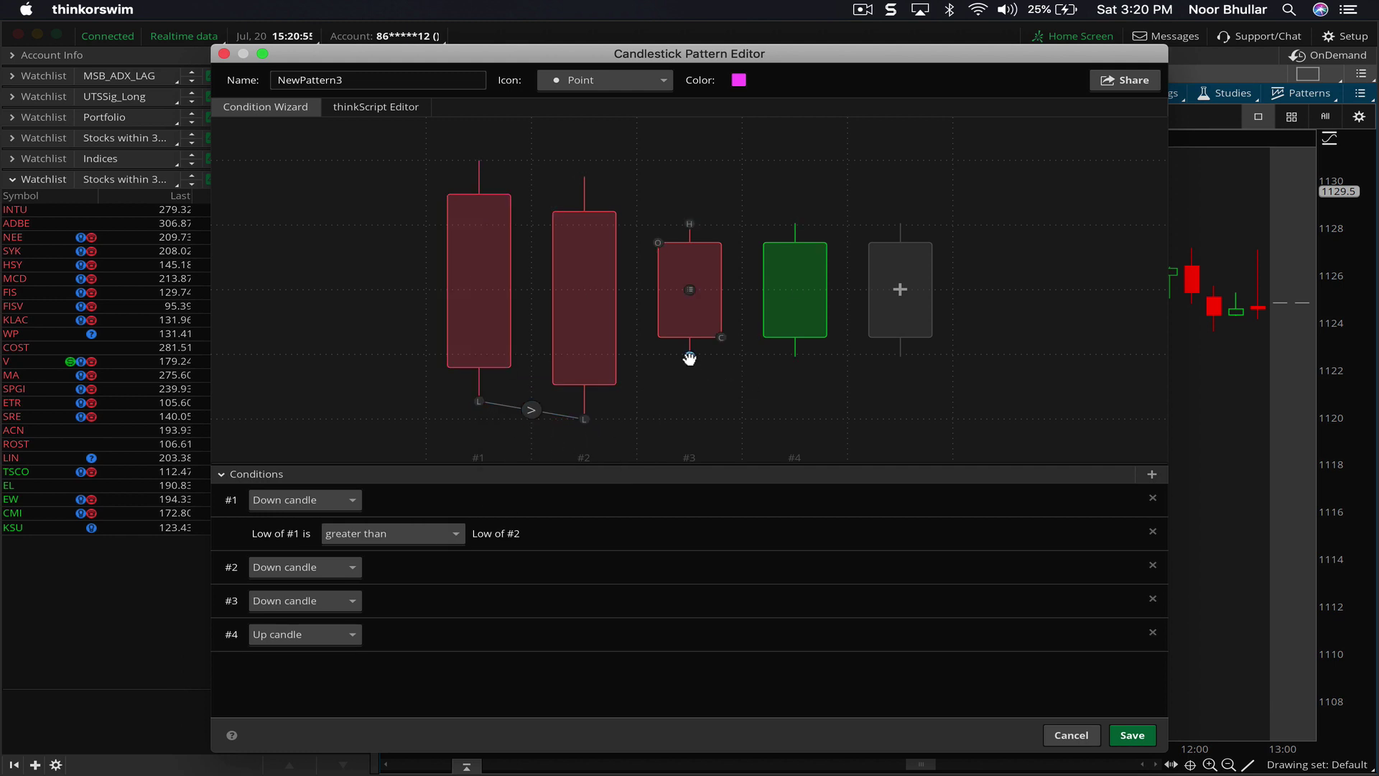
pyautogui.moveTo(690, 359); pyautogui.dragTo(584, 419)
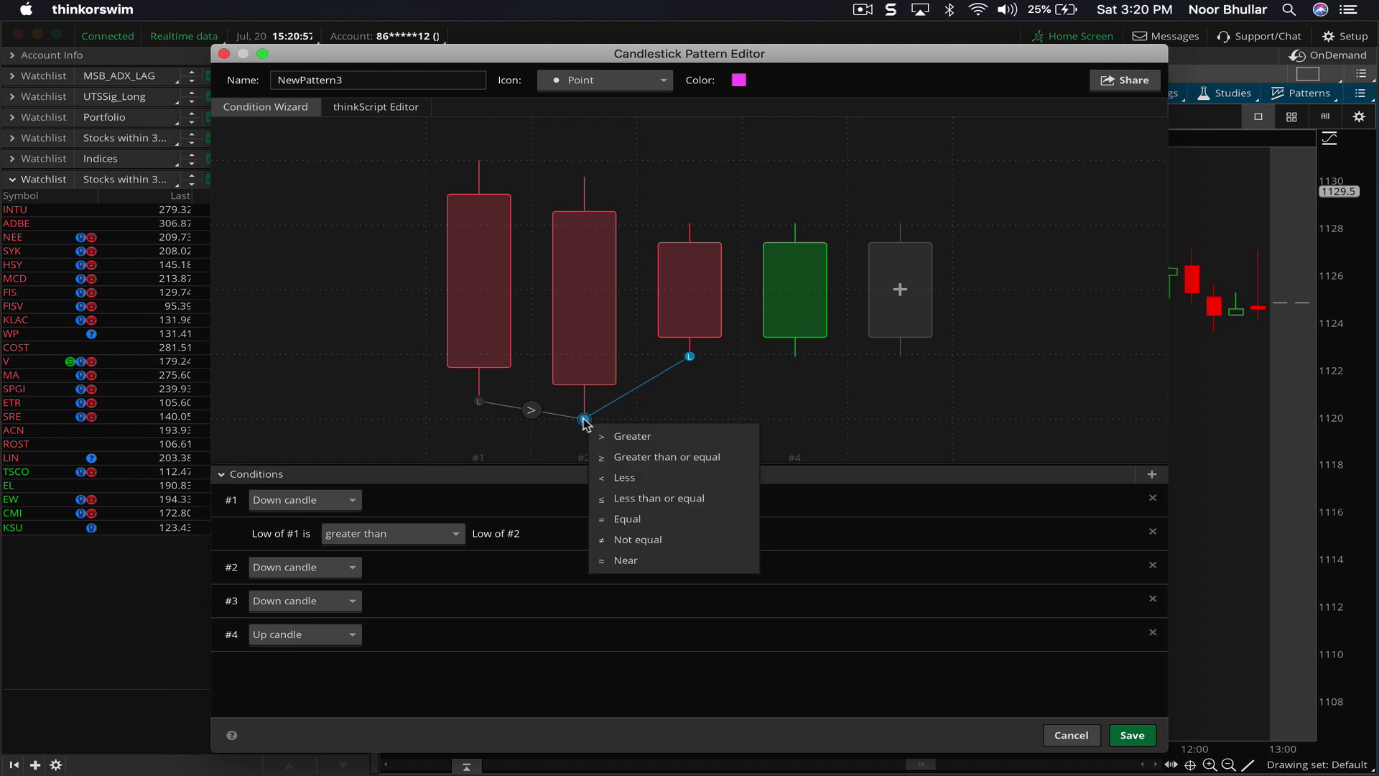
pyautogui.click(622, 479)
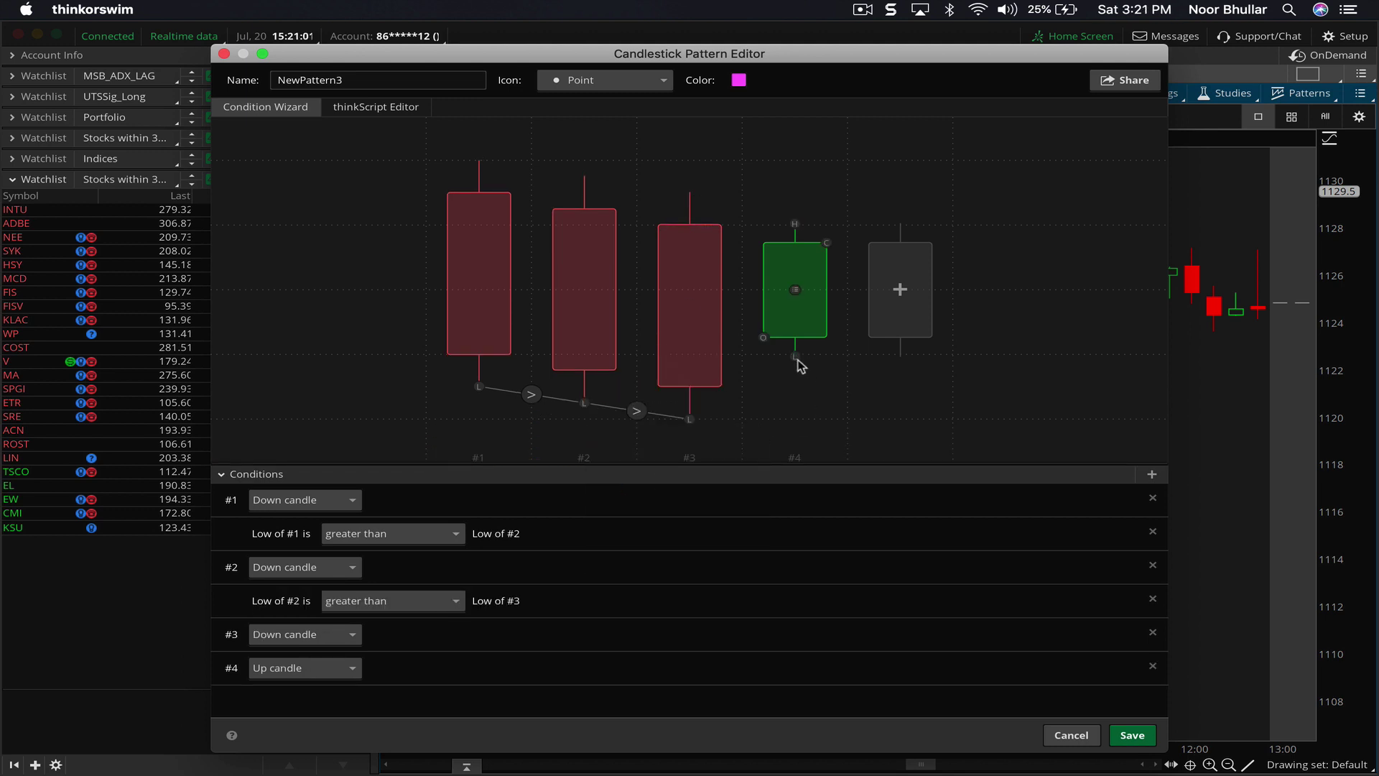
# Step: Require candle #4's low to be less than candle #3's low and its close to be greater than candle #3's high
pyautogui.moveTo(795, 359); pyautogui.dragTo(690, 420)
pyautogui.click(729, 478)
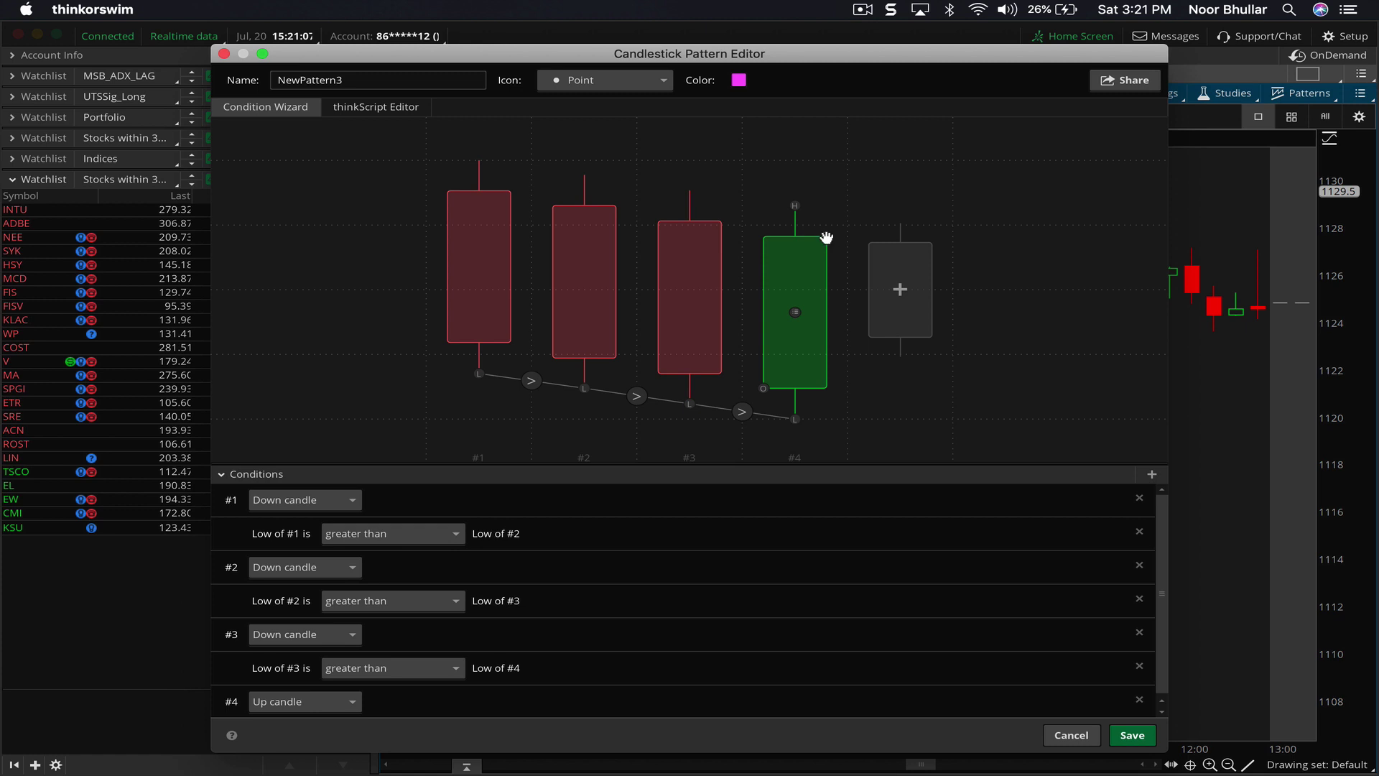
pyautogui.moveTo(828, 238); pyautogui.dragTo(691, 191)
pyautogui.click(734, 209)
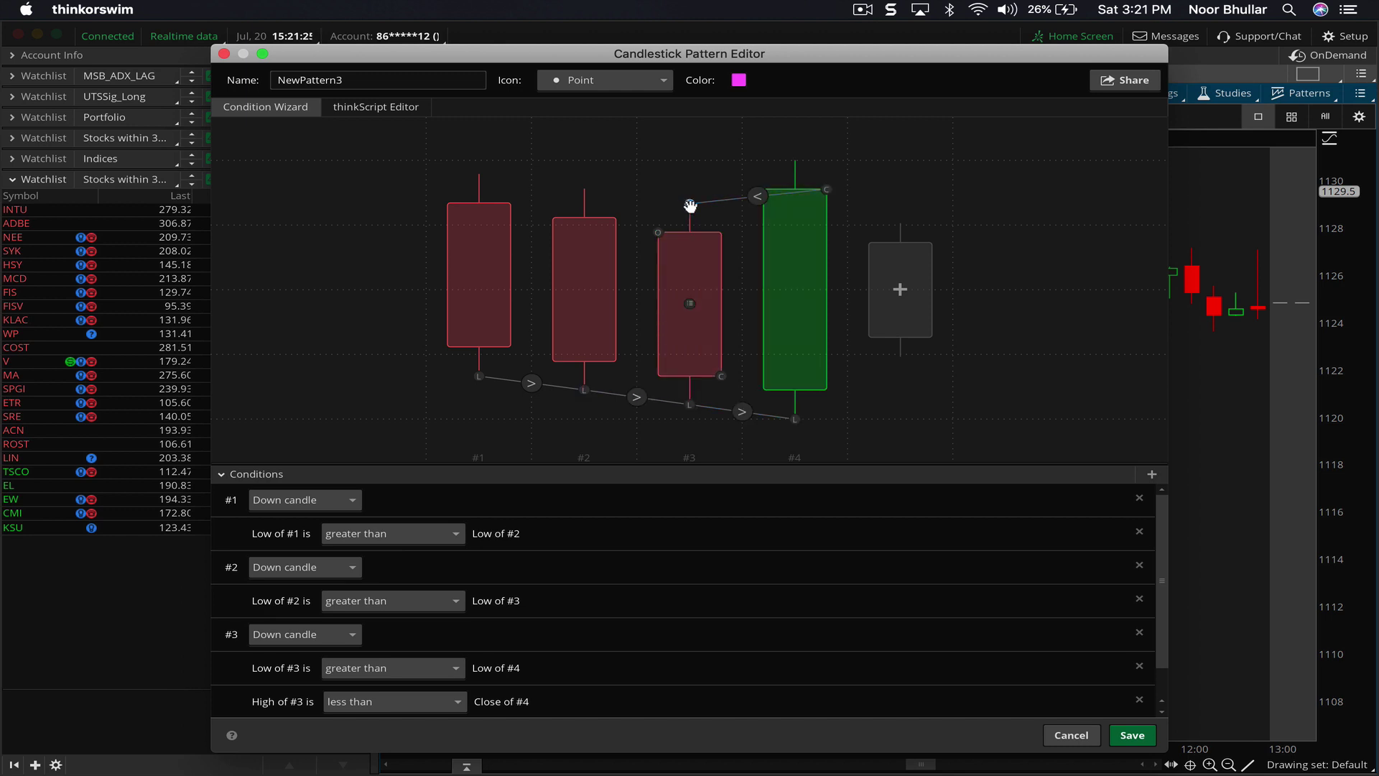
# Step: Copy the pattern's generated thinkScript from the IsUp definition through the last low comparison, and leave the pattern editor without saving
pyautogui.click(401, 107)
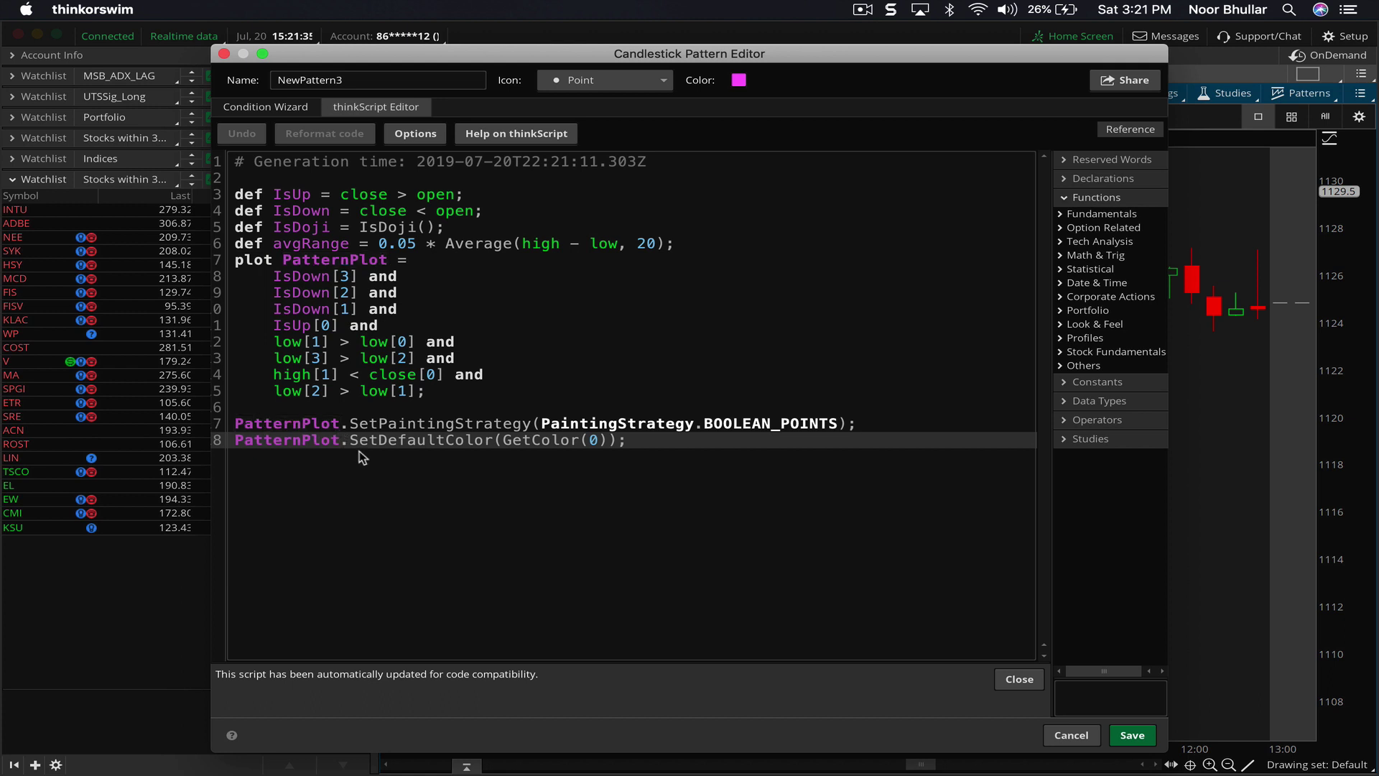
pyautogui.moveTo(233, 195); pyautogui.dragTo(506, 397)
pyautogui.press('super+c')
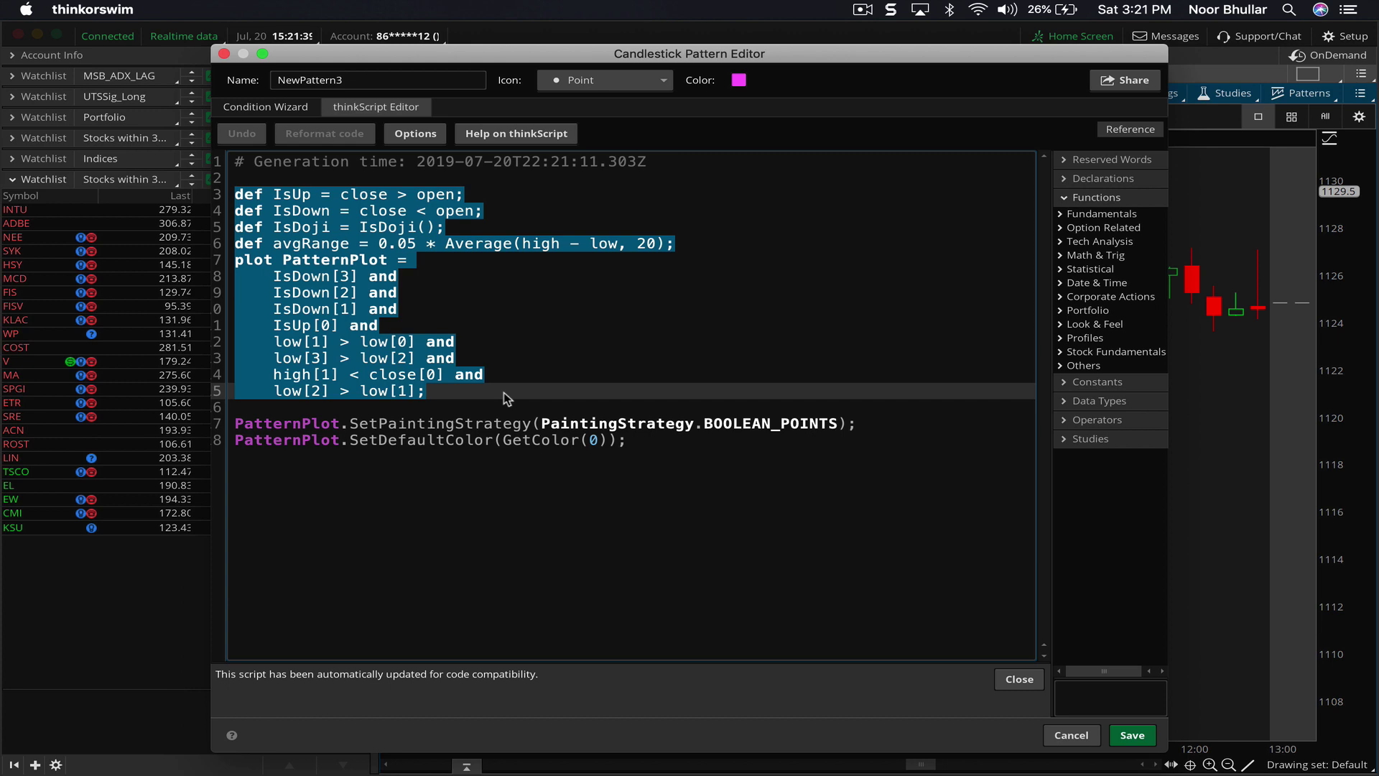
pyautogui.click(1084, 735)
pyautogui.click(943, 625)
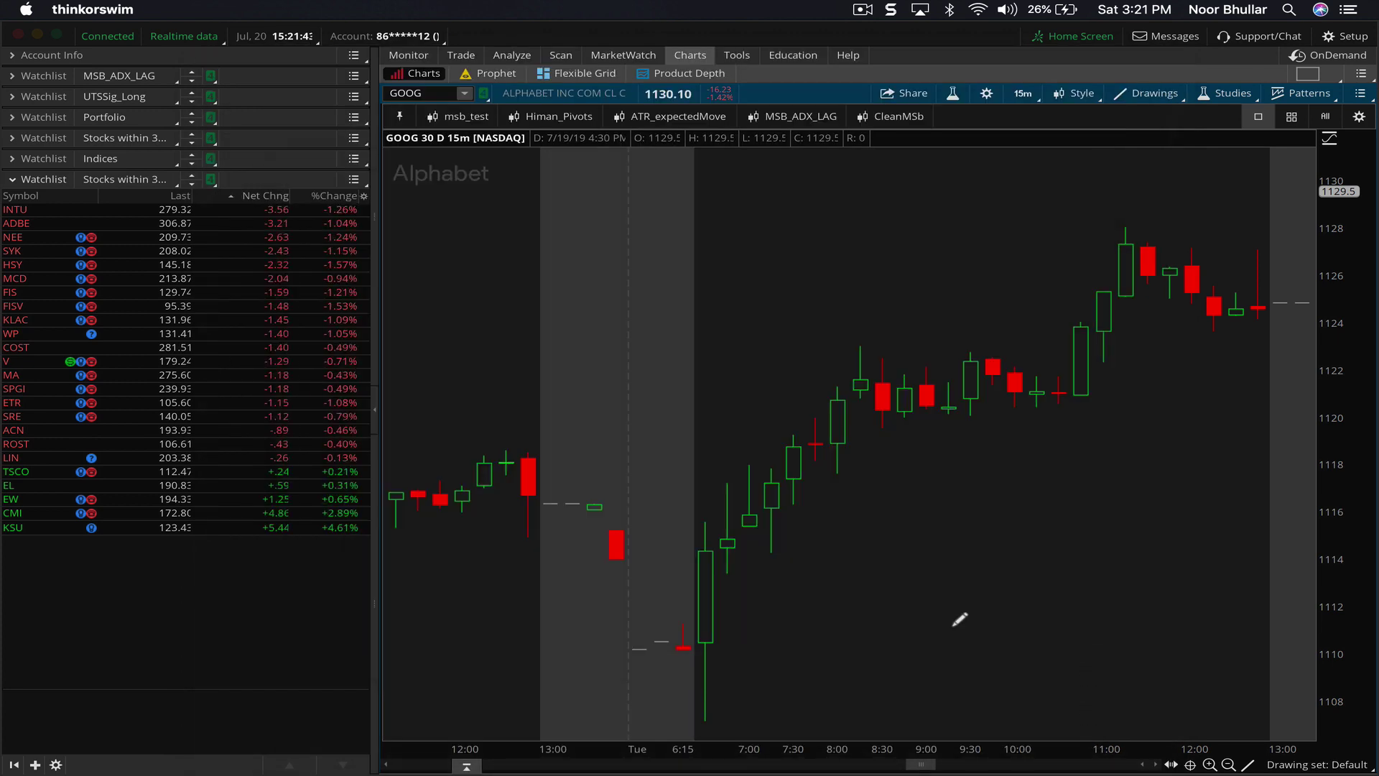
# Step: Add a study filter to a Stock Hacker scan and replace its default script with the copied pattern code
pyautogui.click(560, 55)
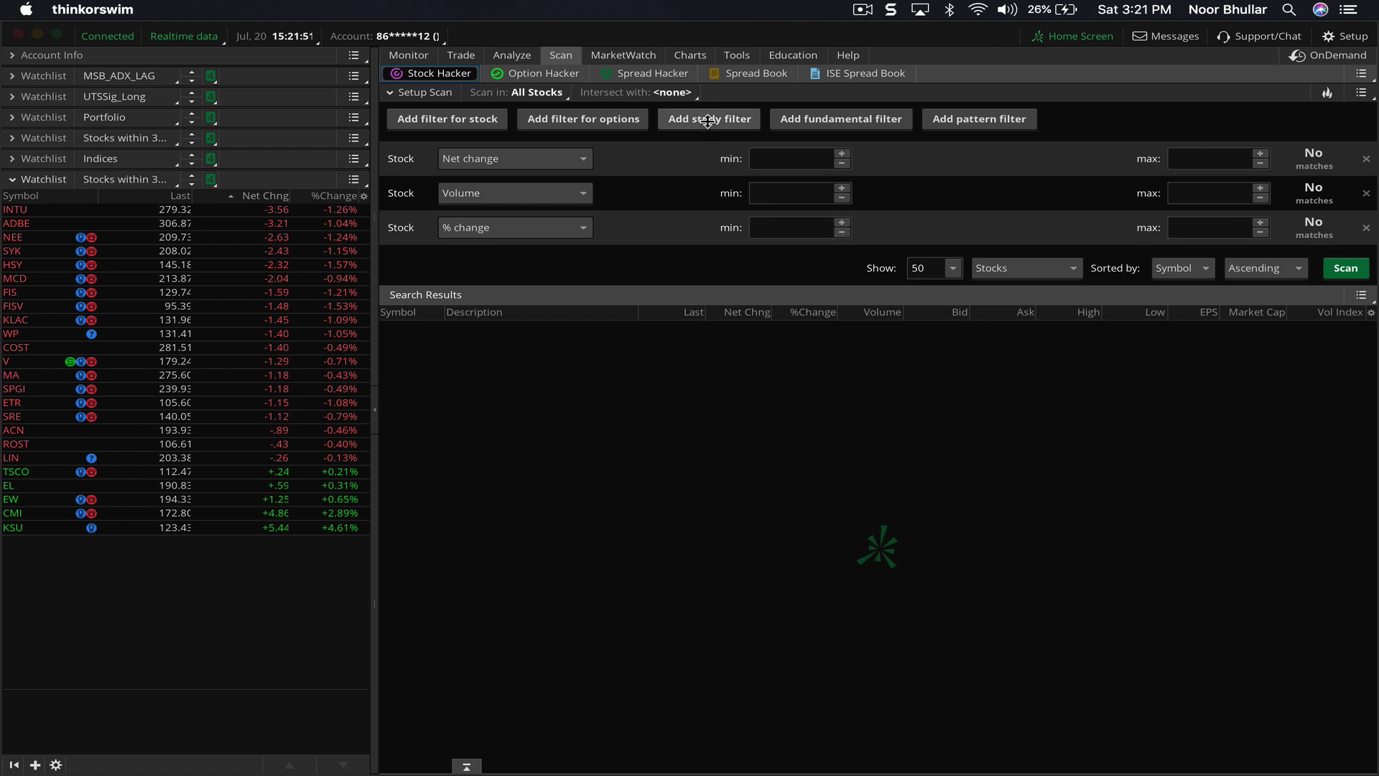
pyautogui.click(708, 119)
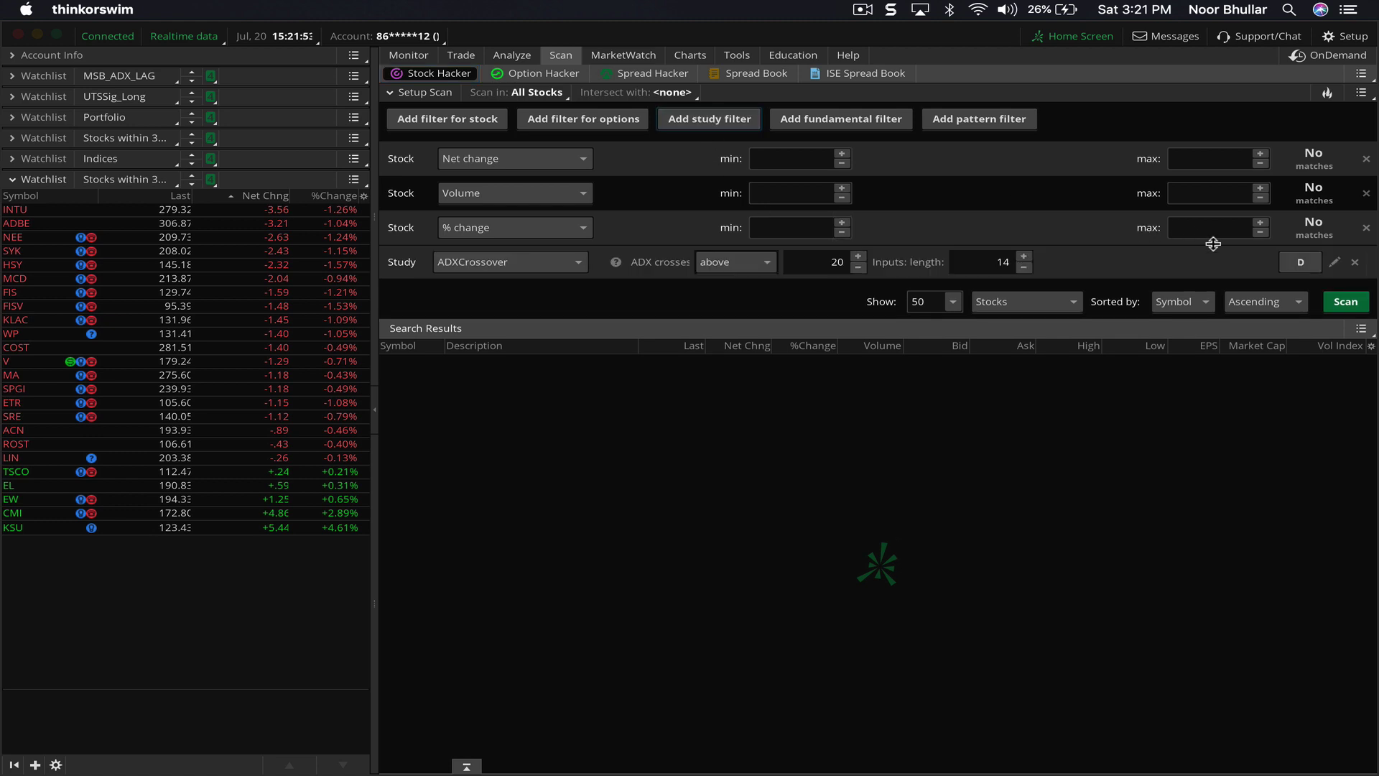
pyautogui.click(1343, 260)
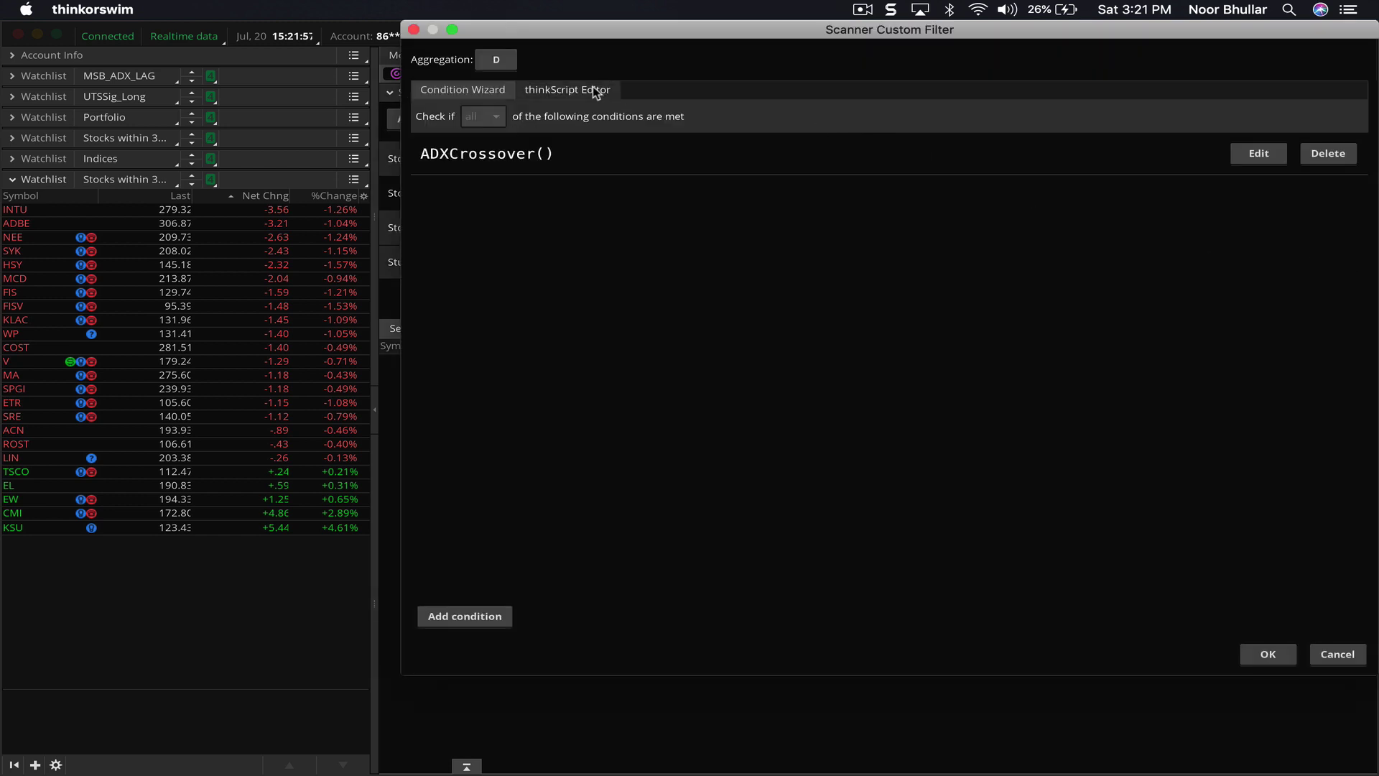
pyautogui.click(596, 90)
pyautogui.doubleClick(436, 145)
pyautogui.press('super+a')
pyautogui.press('super+v')
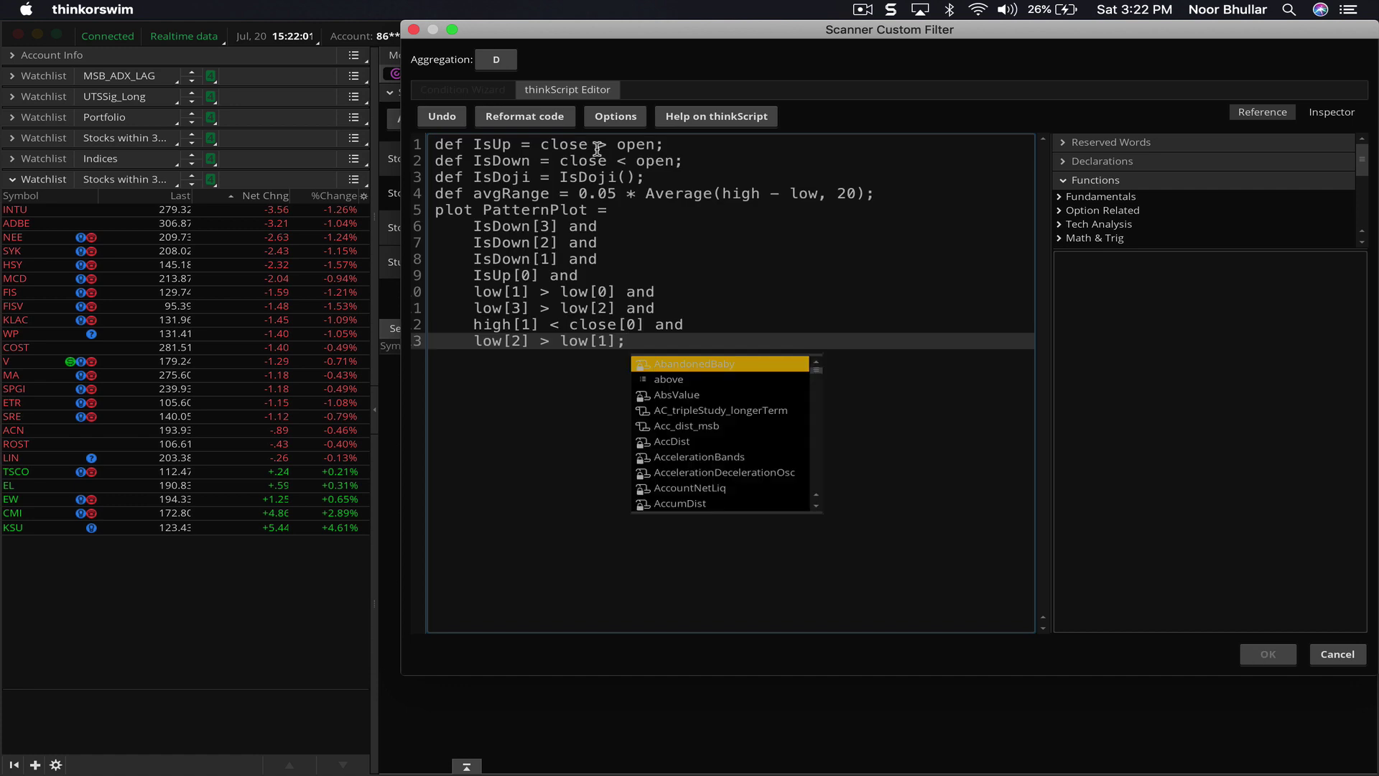
pyautogui.click(1268, 656)
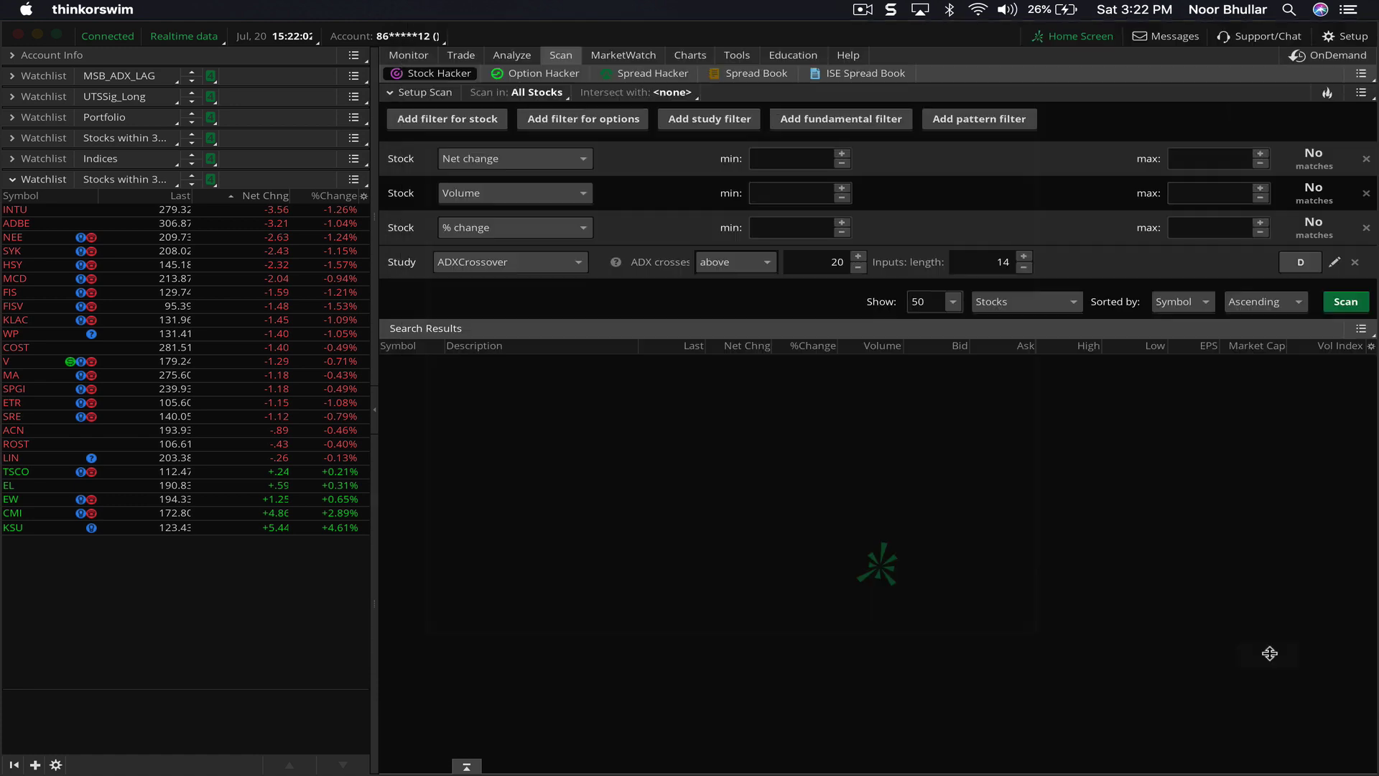
# Step: Run the scan and save its query as XXXthreedownup
pyautogui.click(1345, 292)
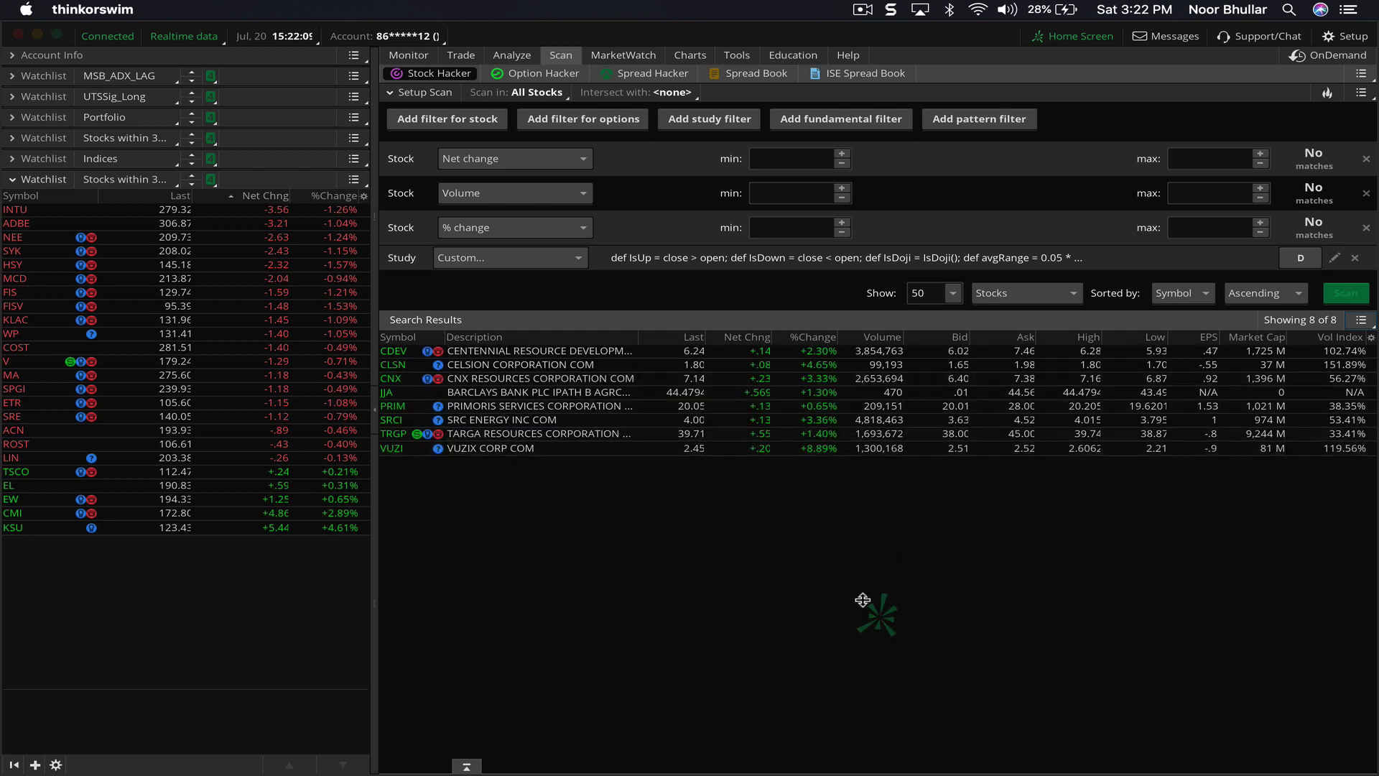
pyautogui.click(1362, 93)
pyautogui.click(1363, 93)
pyautogui.write('x')
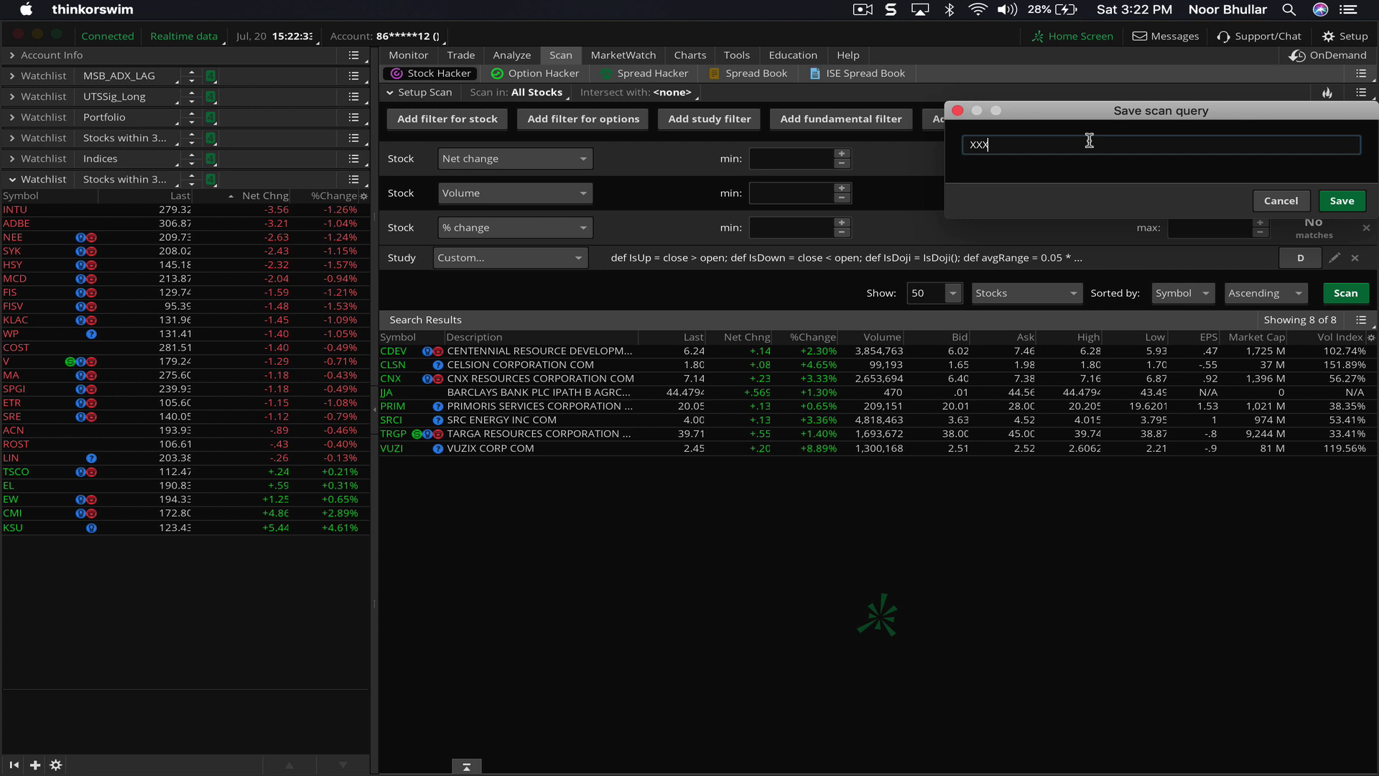
pyautogui.write('Xthreedownup')
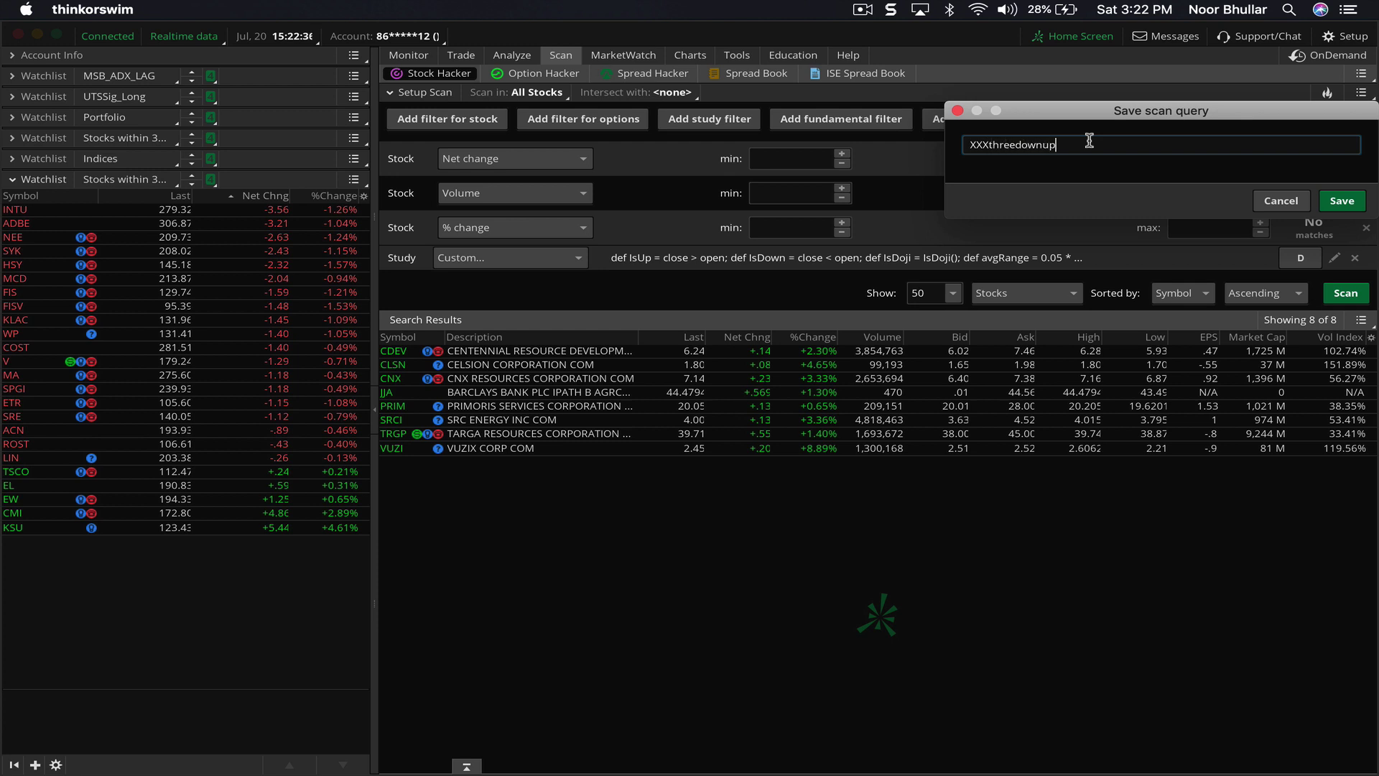
pyautogui.click(1349, 204)
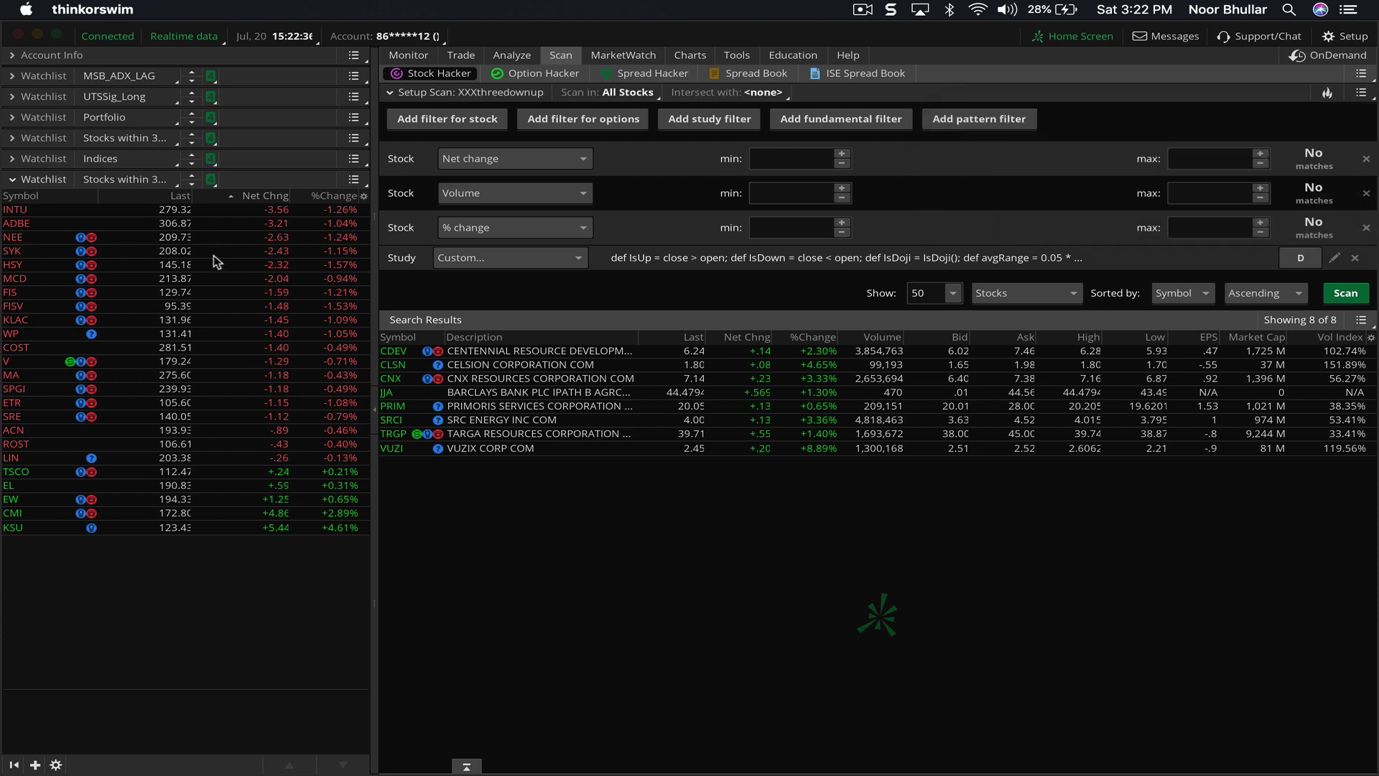
# Step: Load the personal scan XXXthreedownup into the expanded watchlist in place of the 52 week high list
pyautogui.click(14, 181)
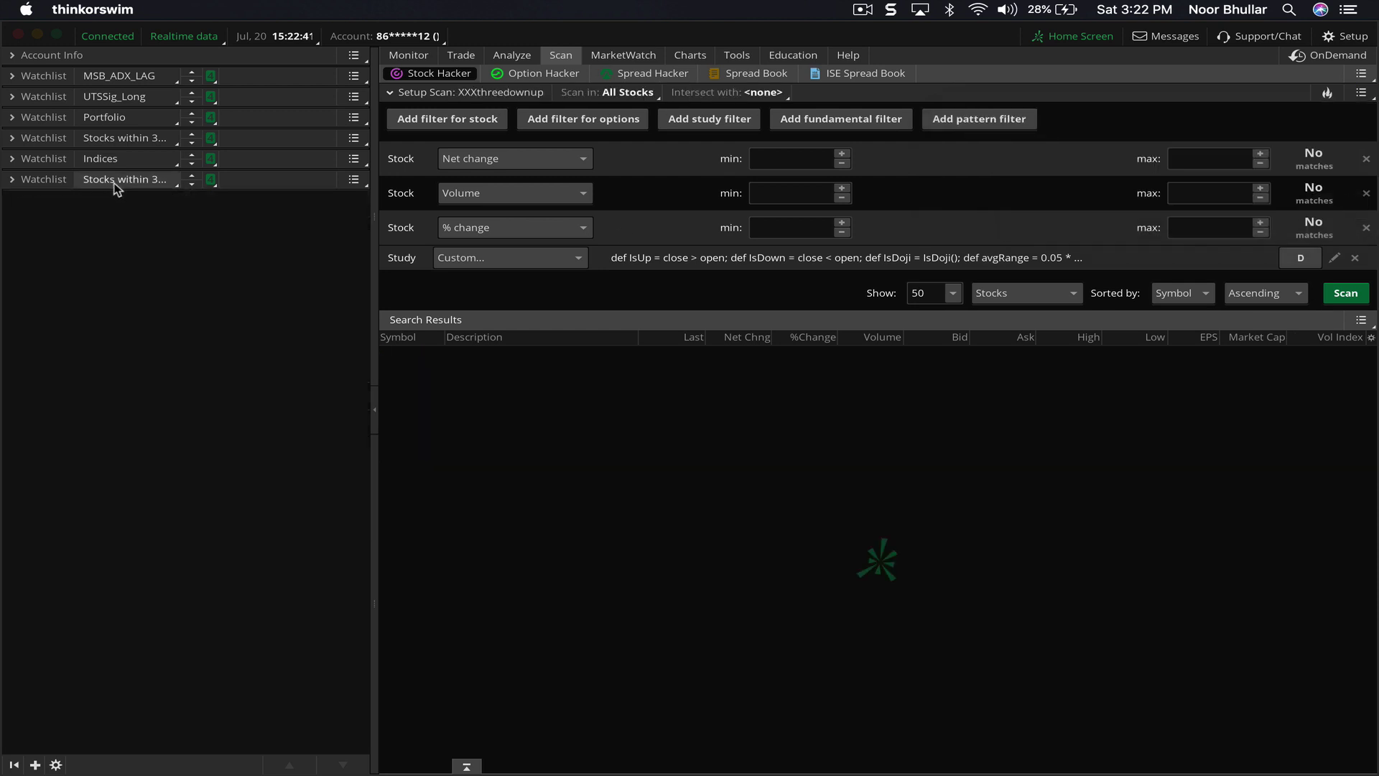
pyautogui.click(13, 180)
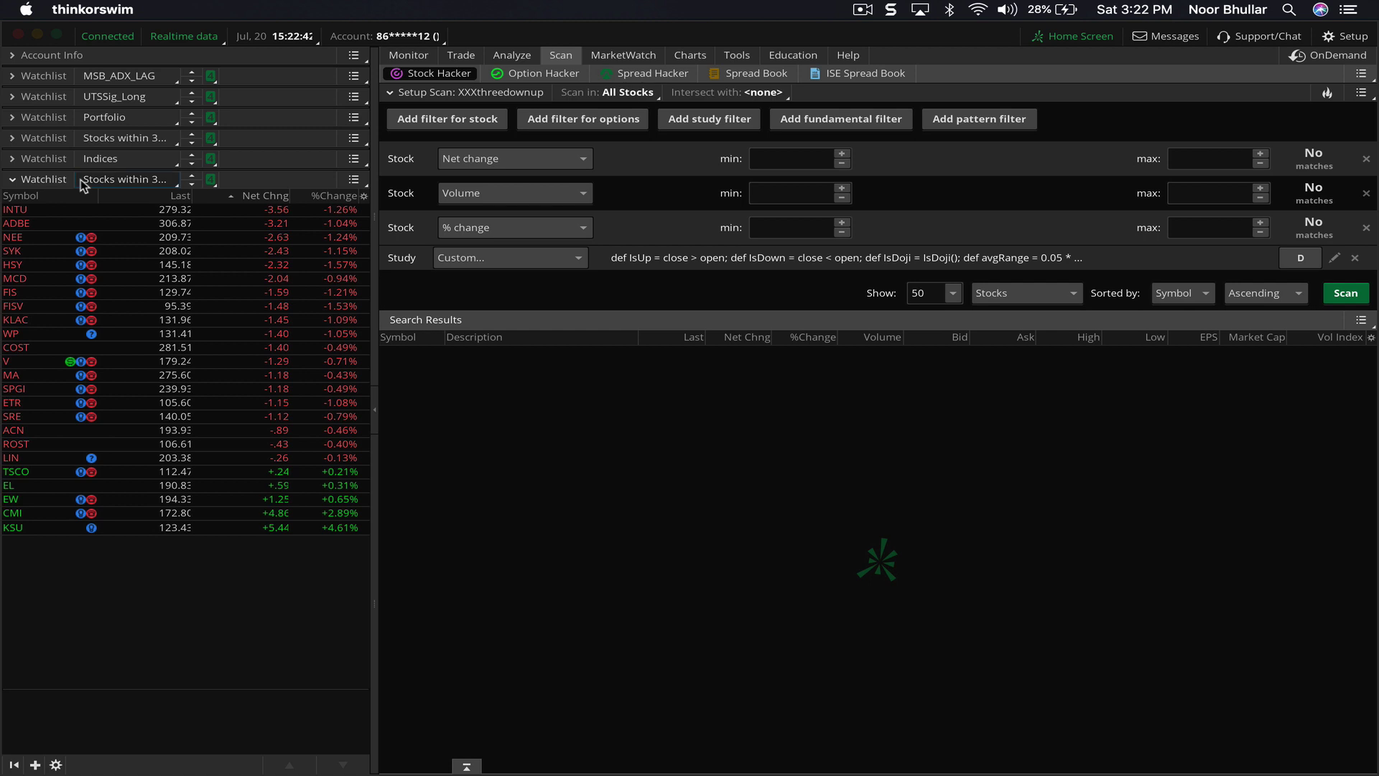
pyautogui.click(120, 181)
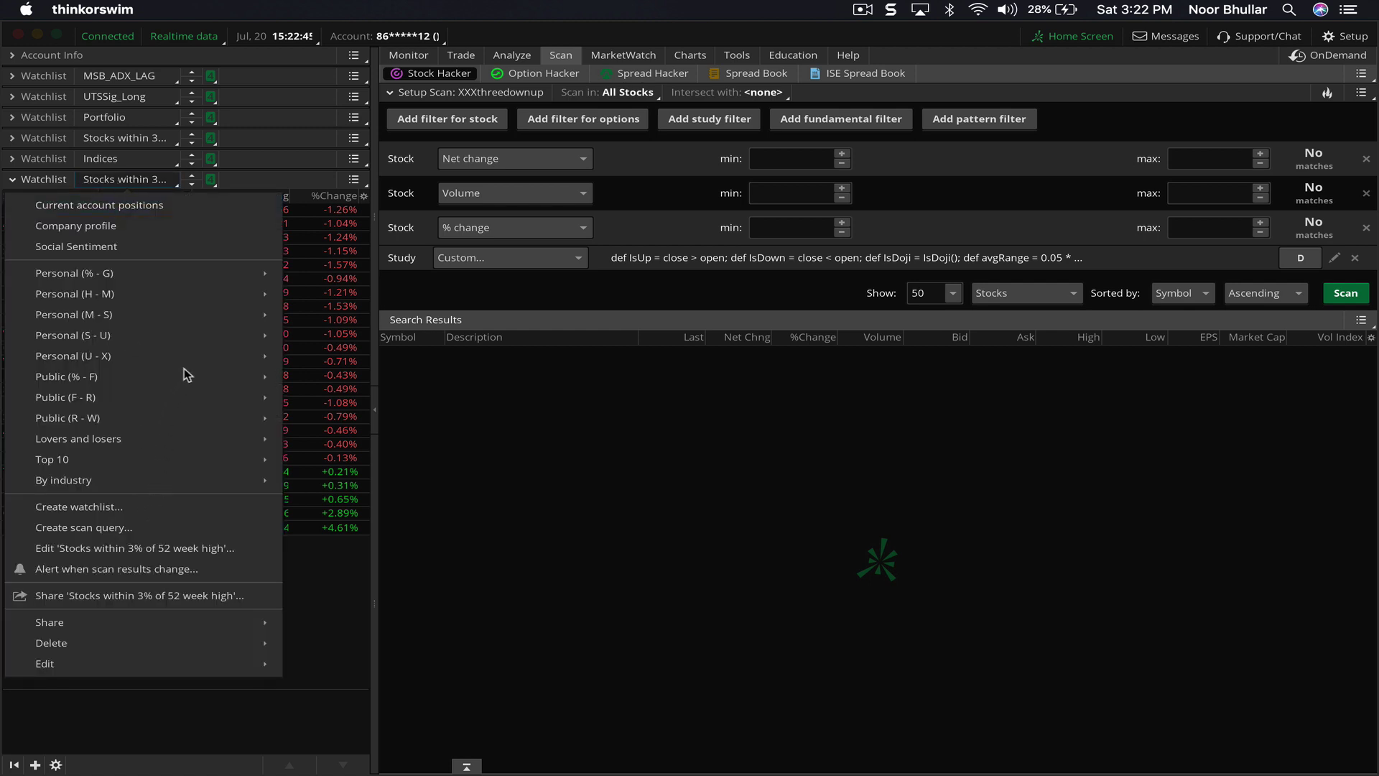
pyautogui.moveTo(267, 354)
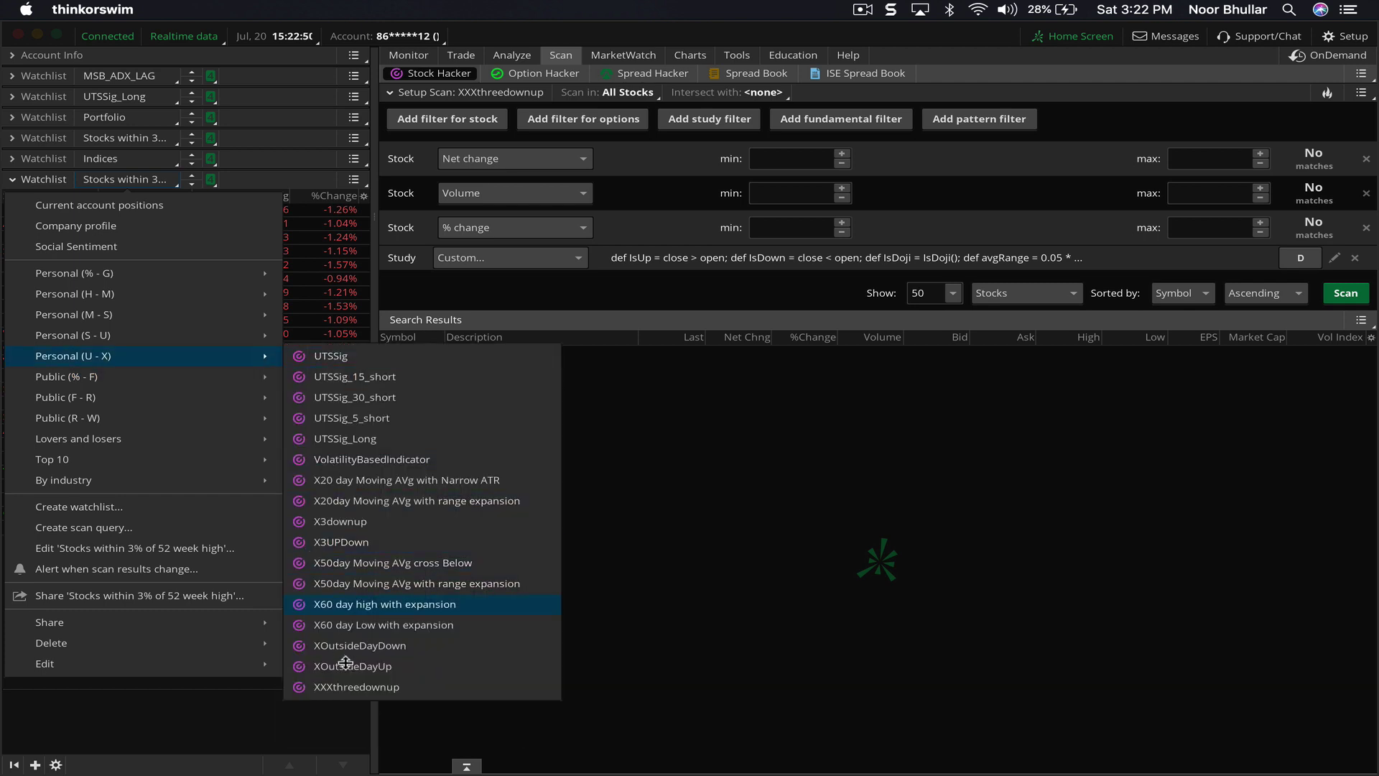
pyautogui.click(360, 690)
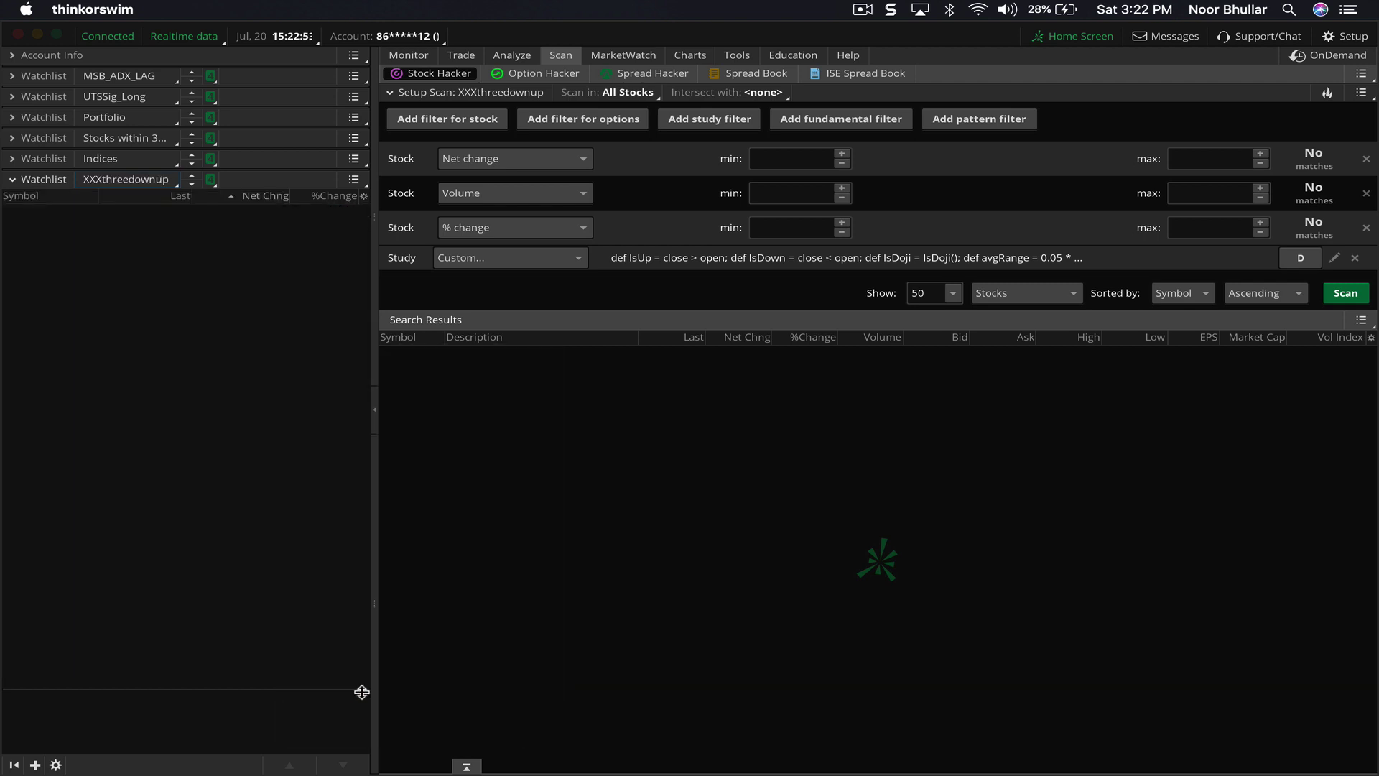
# Step: Show the price chart of CLSN from the XXXthreedownup watchlist
pyautogui.click(689, 56)
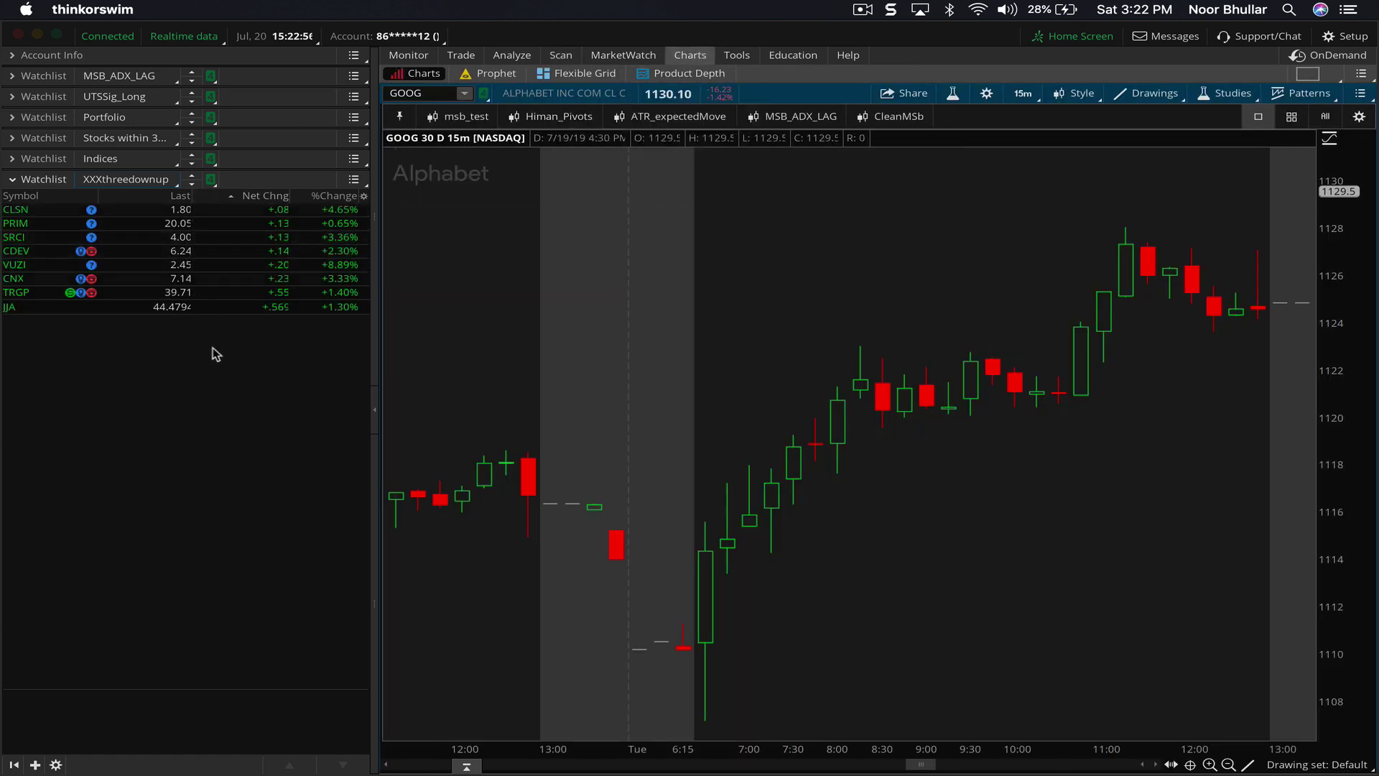
pyautogui.click(206, 212)
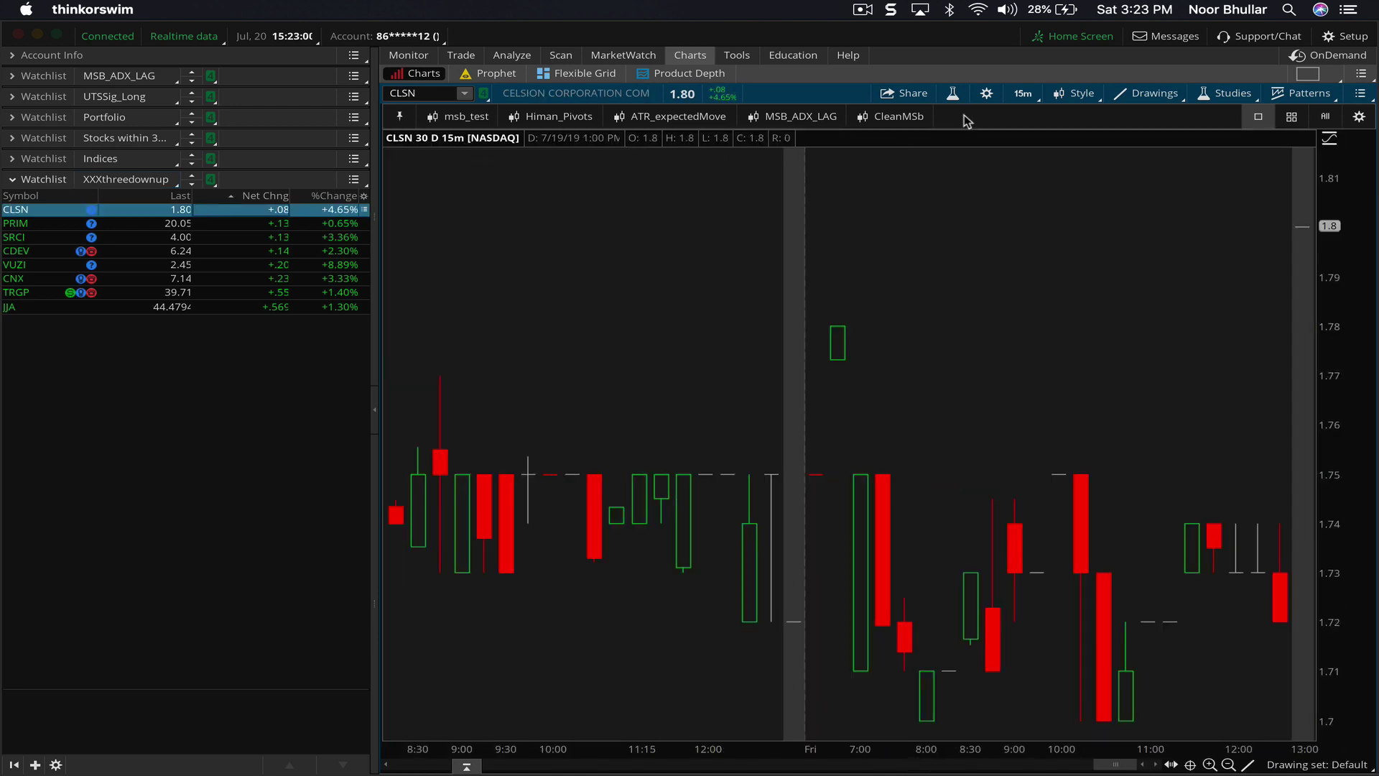
# Step: Set the chart to one year of daily candles and show PRIM from the XXXthreedownup watchlist
pyautogui.click(1023, 94)
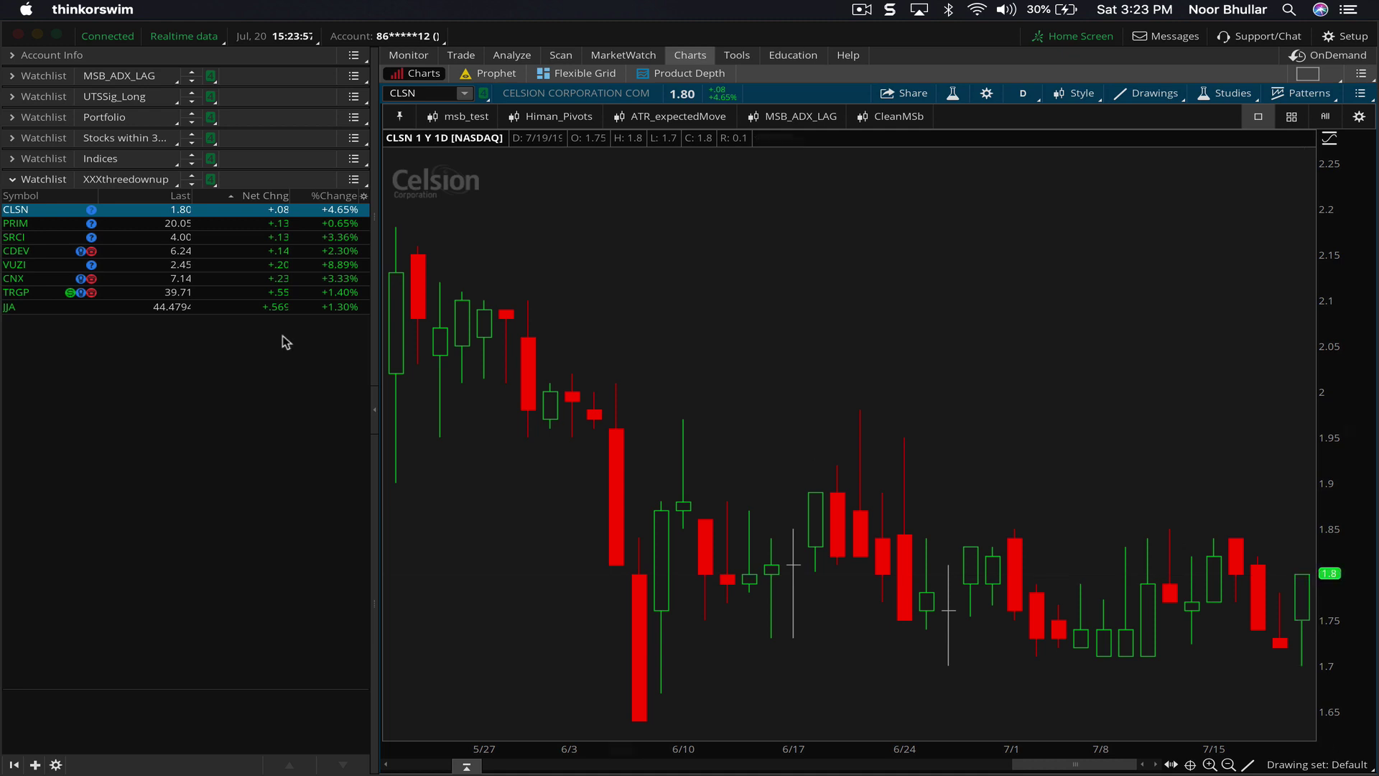
pyautogui.click(229, 230)
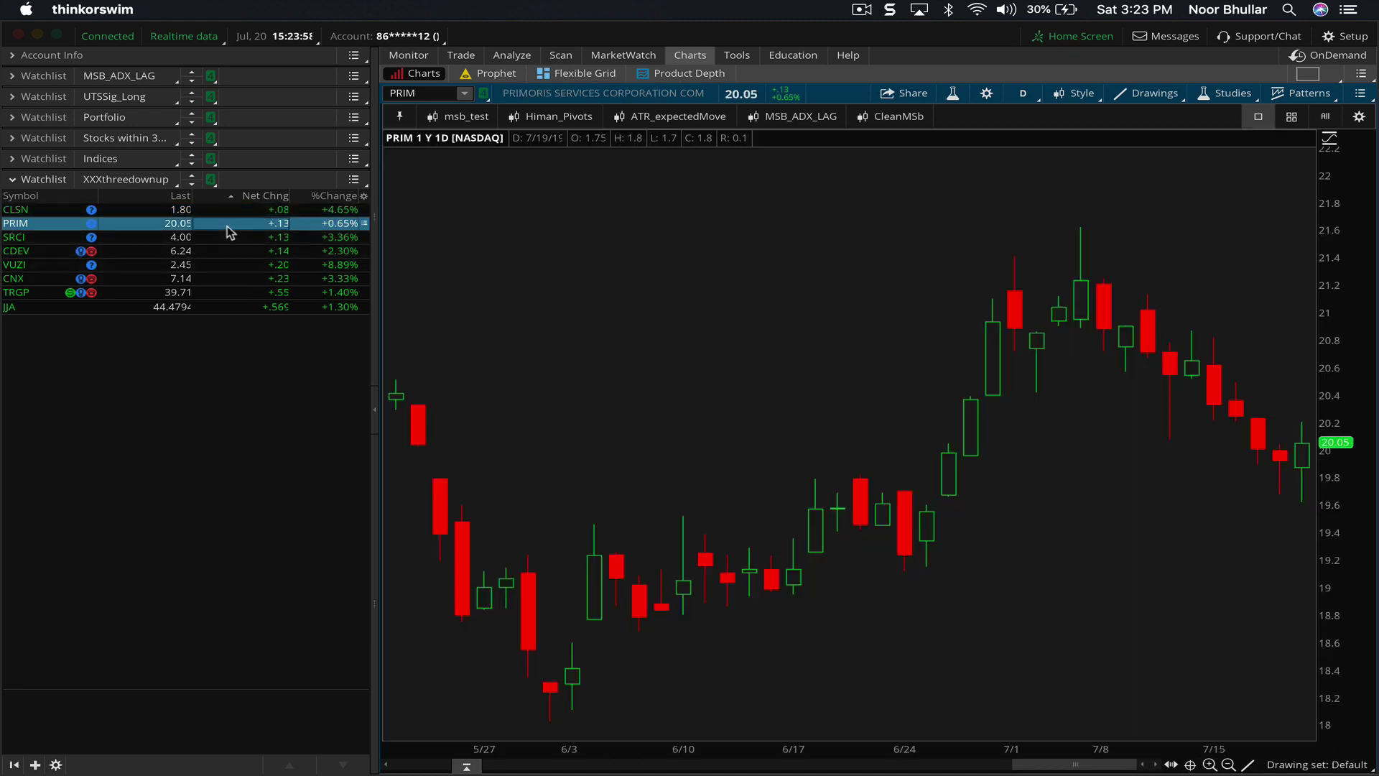
# Step: Find the msbtest study and add it to the price section of the PRIM chart
pyautogui.click(953, 97)
pyautogui.click(350, 257)
pyautogui.write('msbtest')
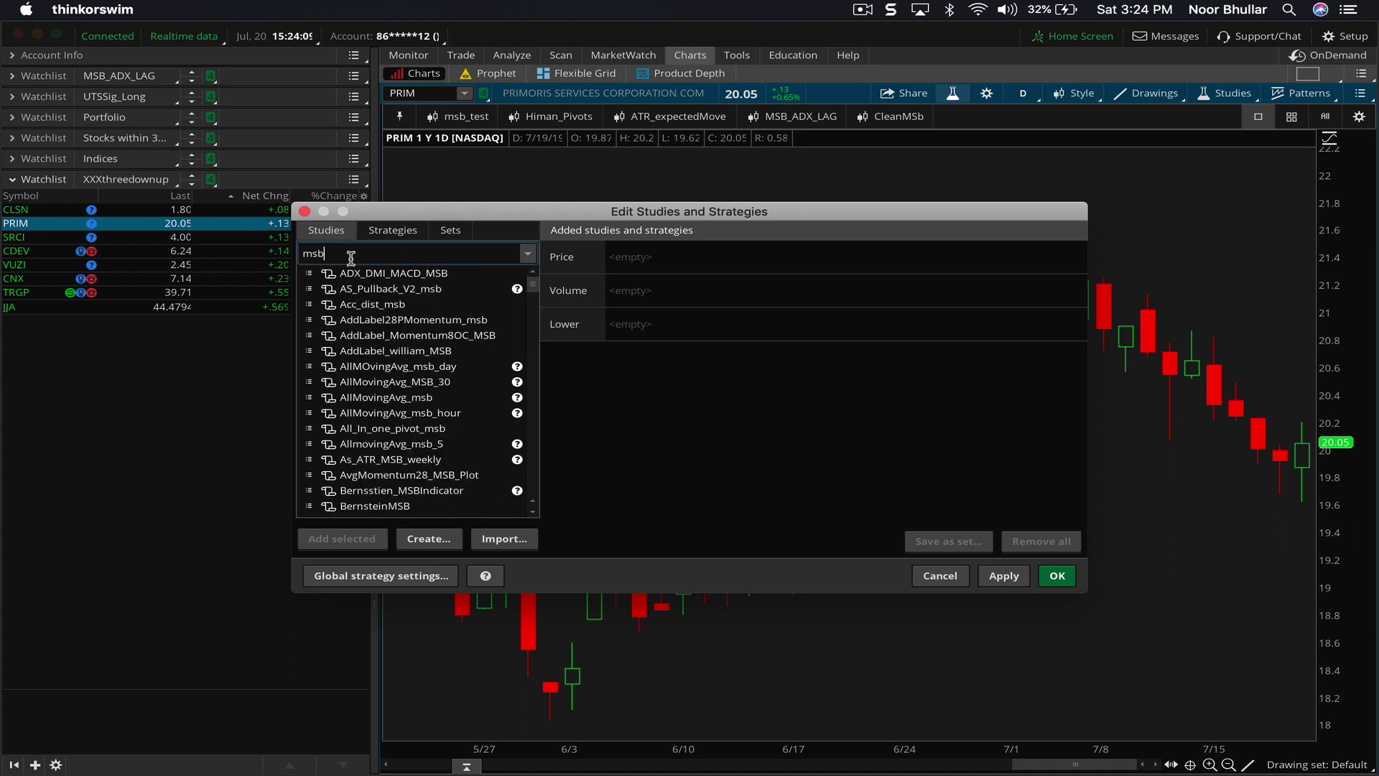
pyautogui.click(359, 289)
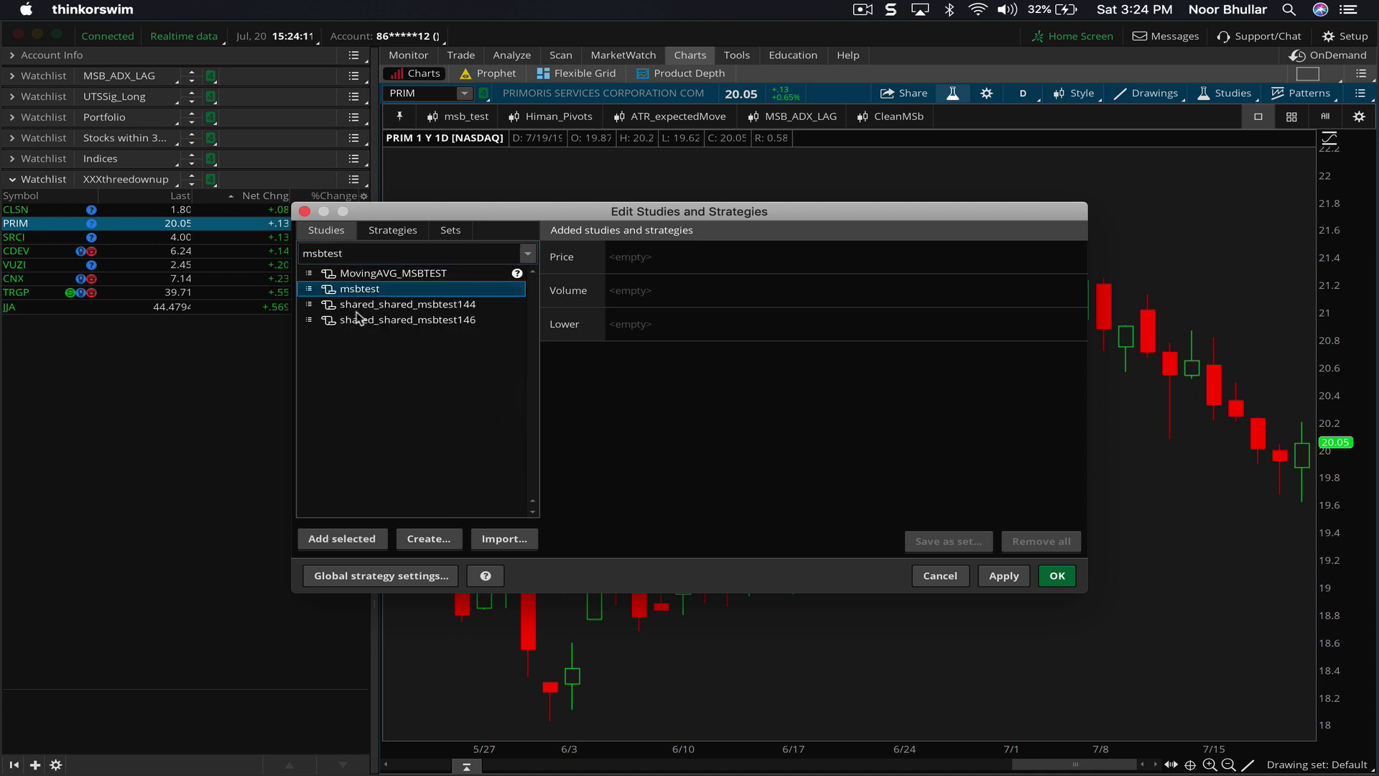
pyautogui.click(350, 539)
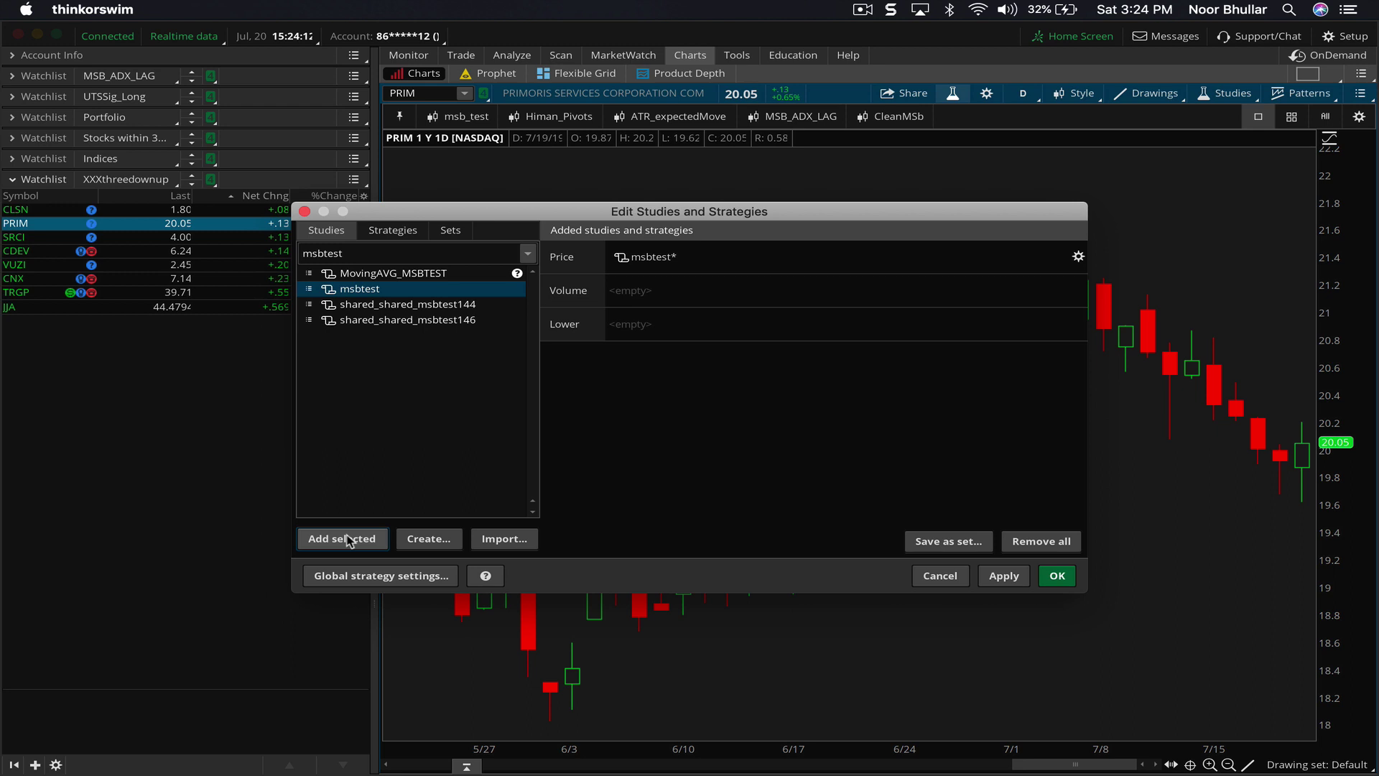
pyautogui.click(1004, 576)
pyautogui.click(1057, 577)
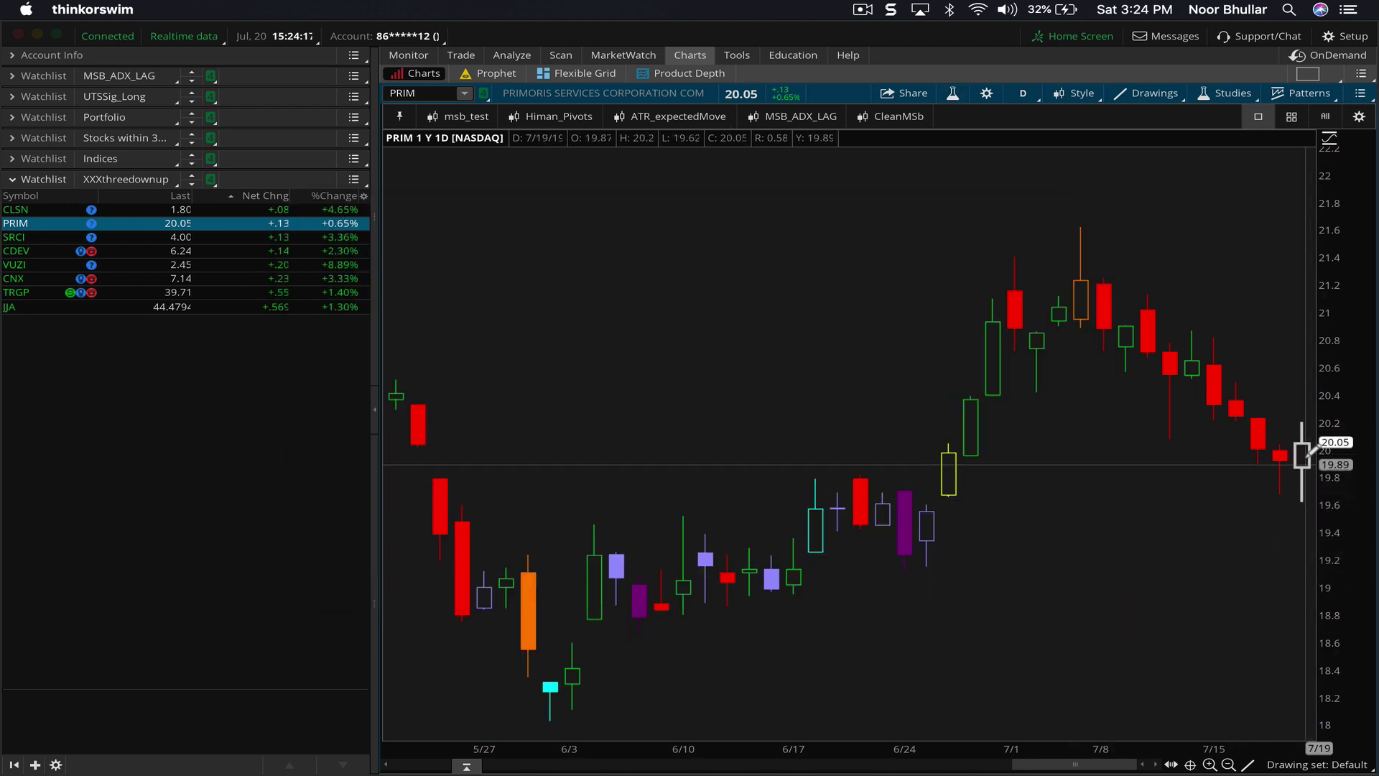
# Step: Show the daily chart of SRCI from the watchlist and bring its most recent candles into view
pyautogui.click(98, 239)
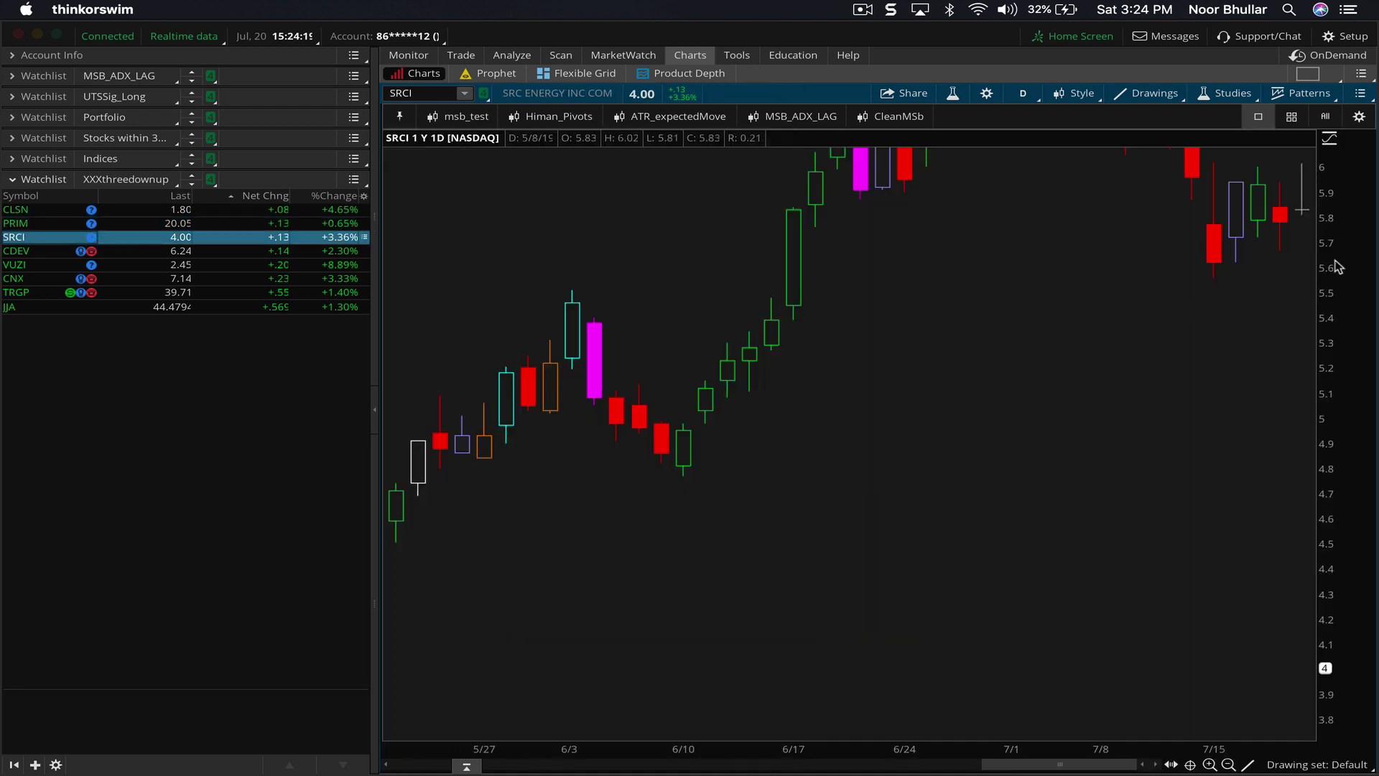
pyautogui.click(1331, 141)
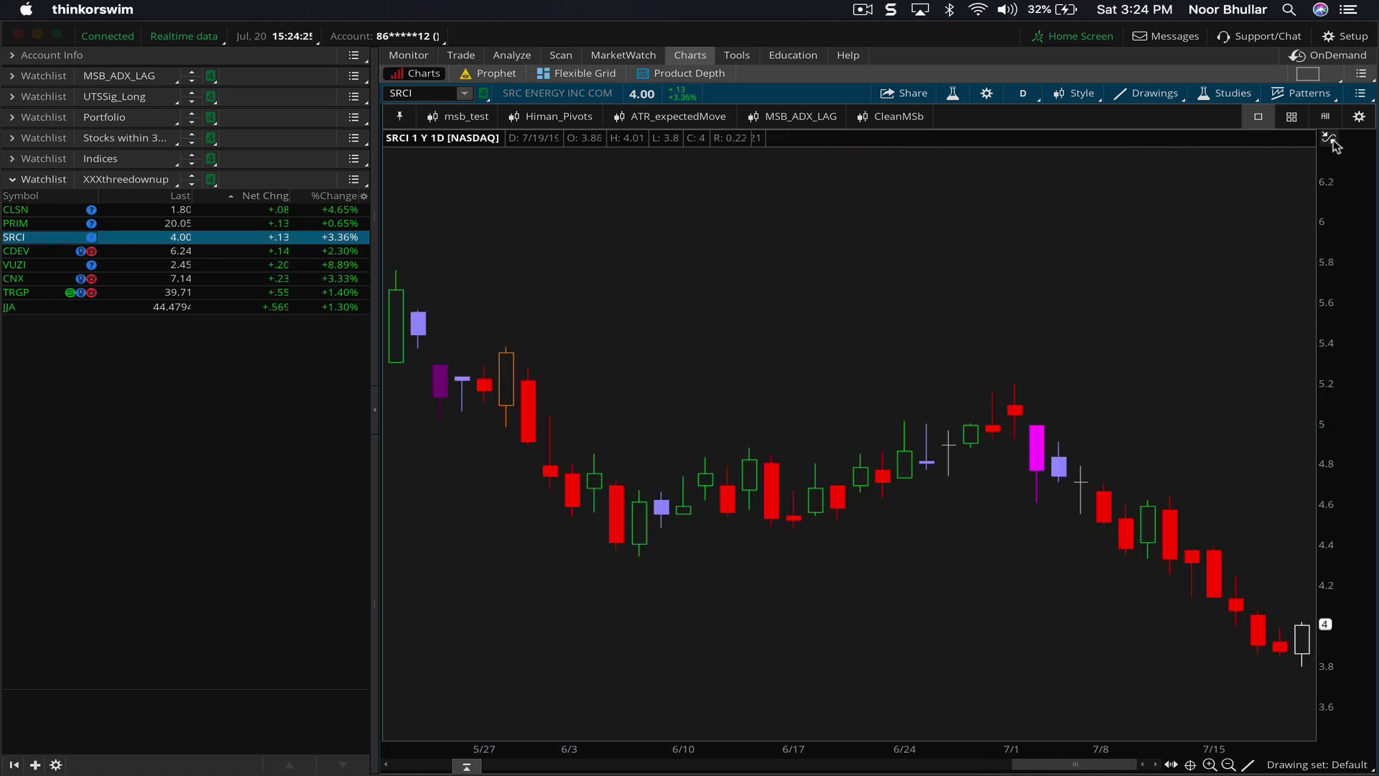
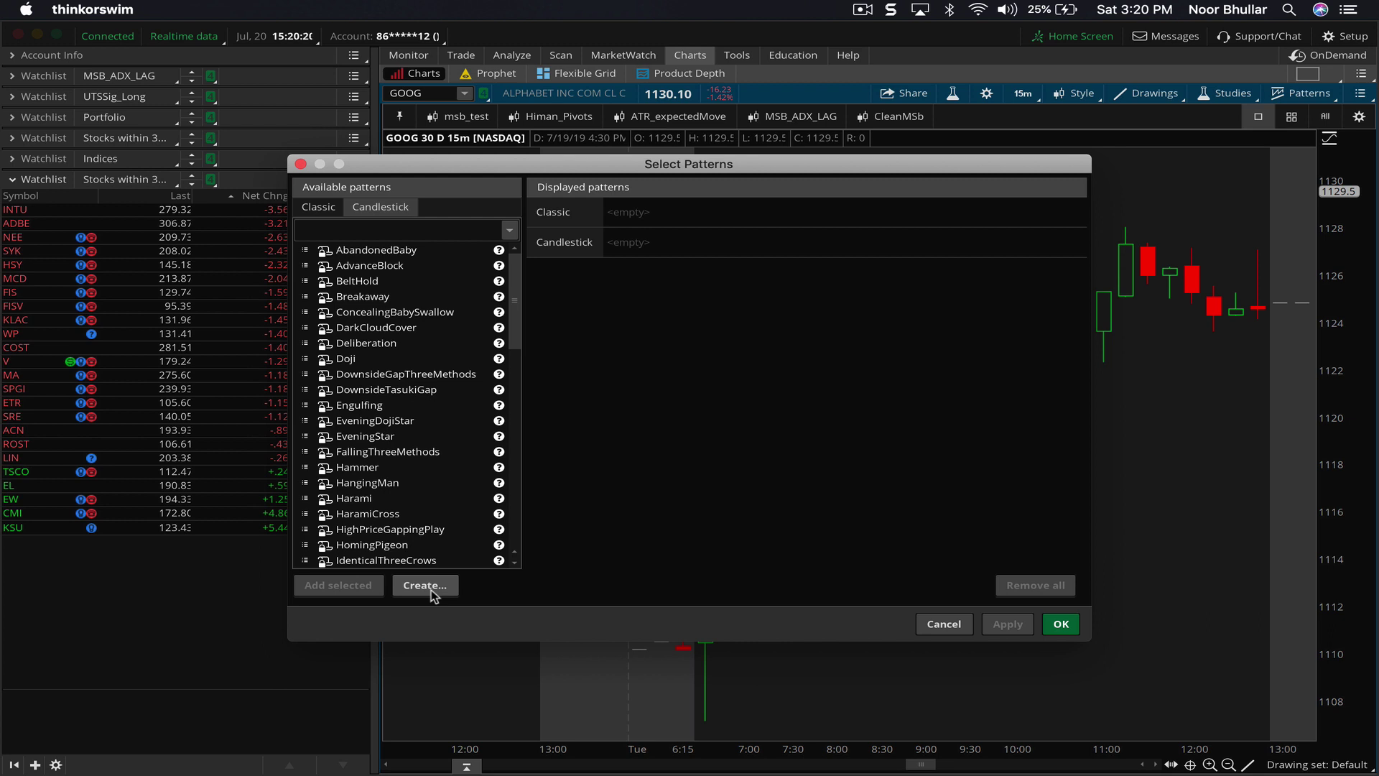
# Step: Create a new candlestick pattern made of three down candles followed by one up candle
pyautogui.click(425, 586)
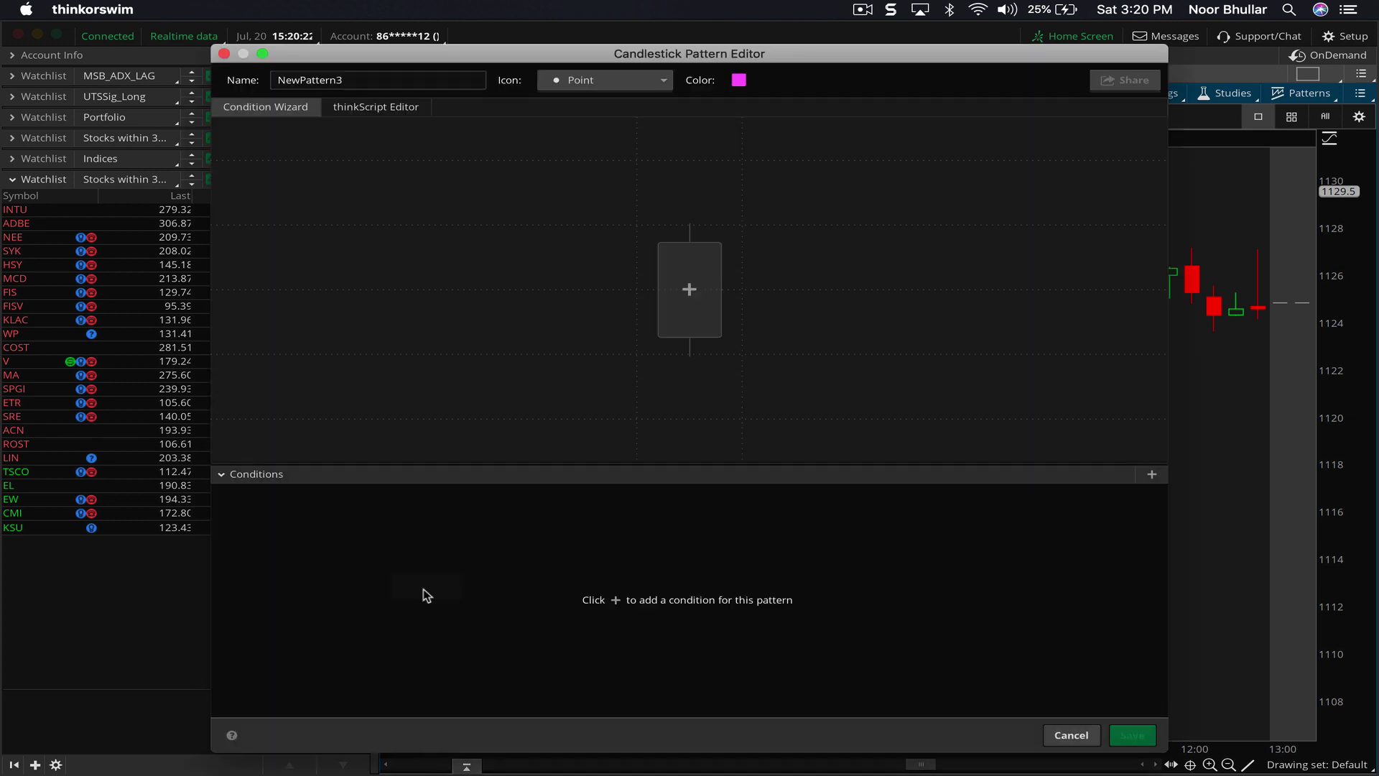
pyautogui.click(689, 290)
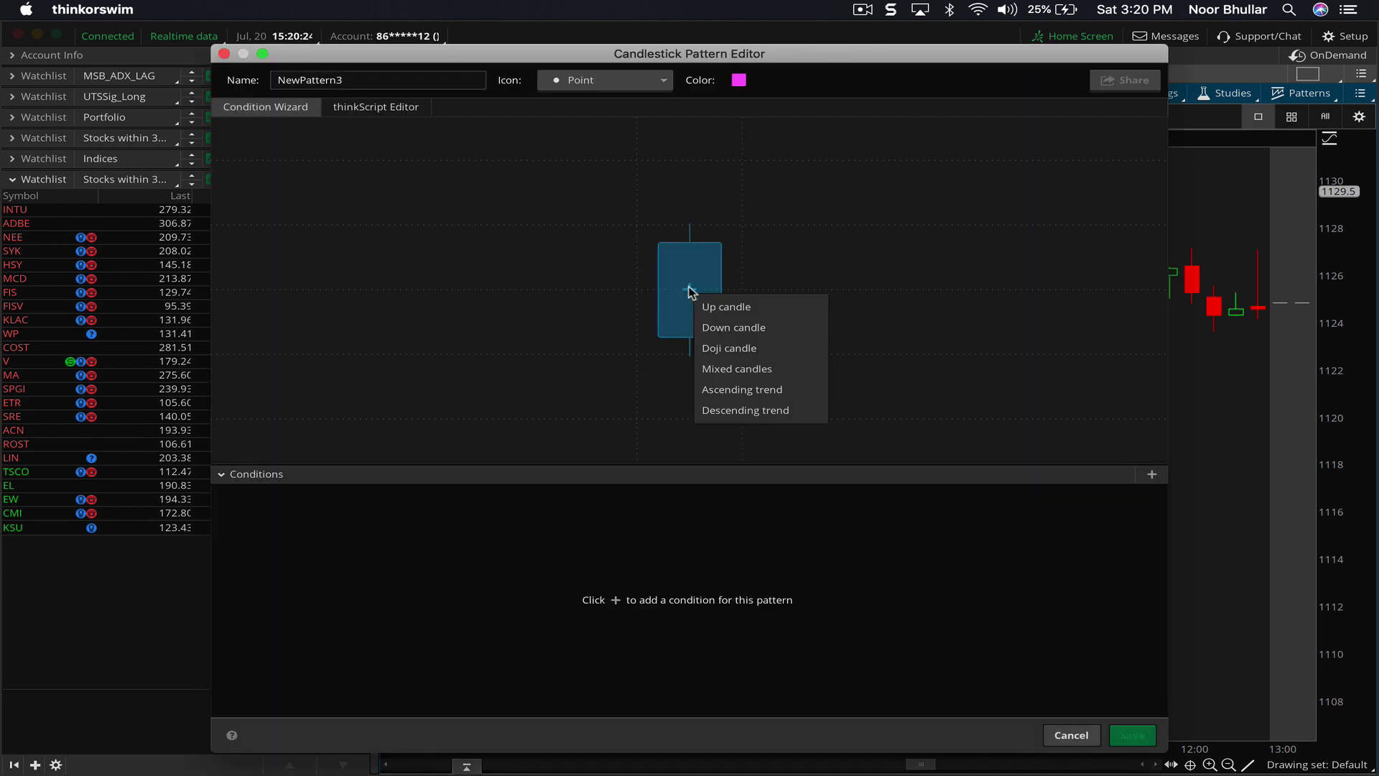
pyautogui.click(722, 337)
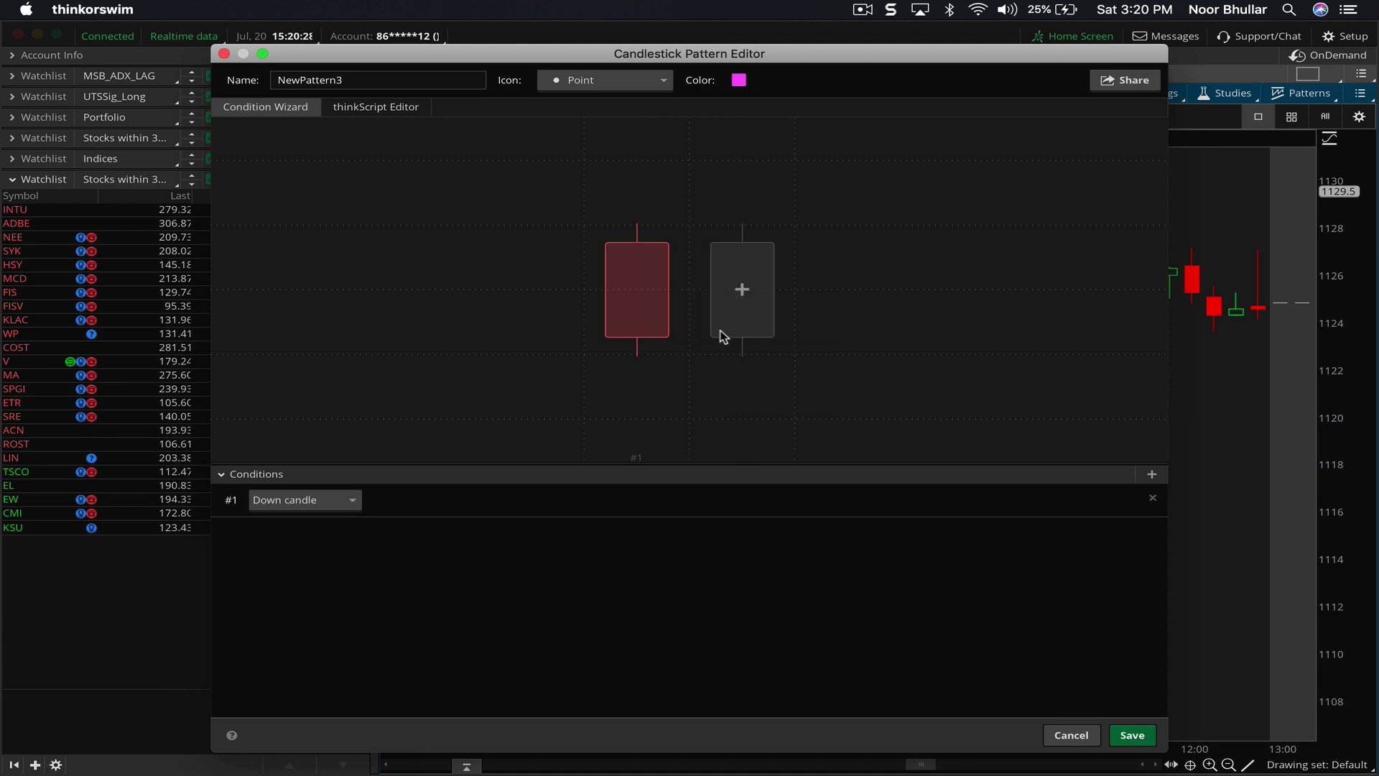
pyautogui.click(736, 287)
pyautogui.click(772, 329)
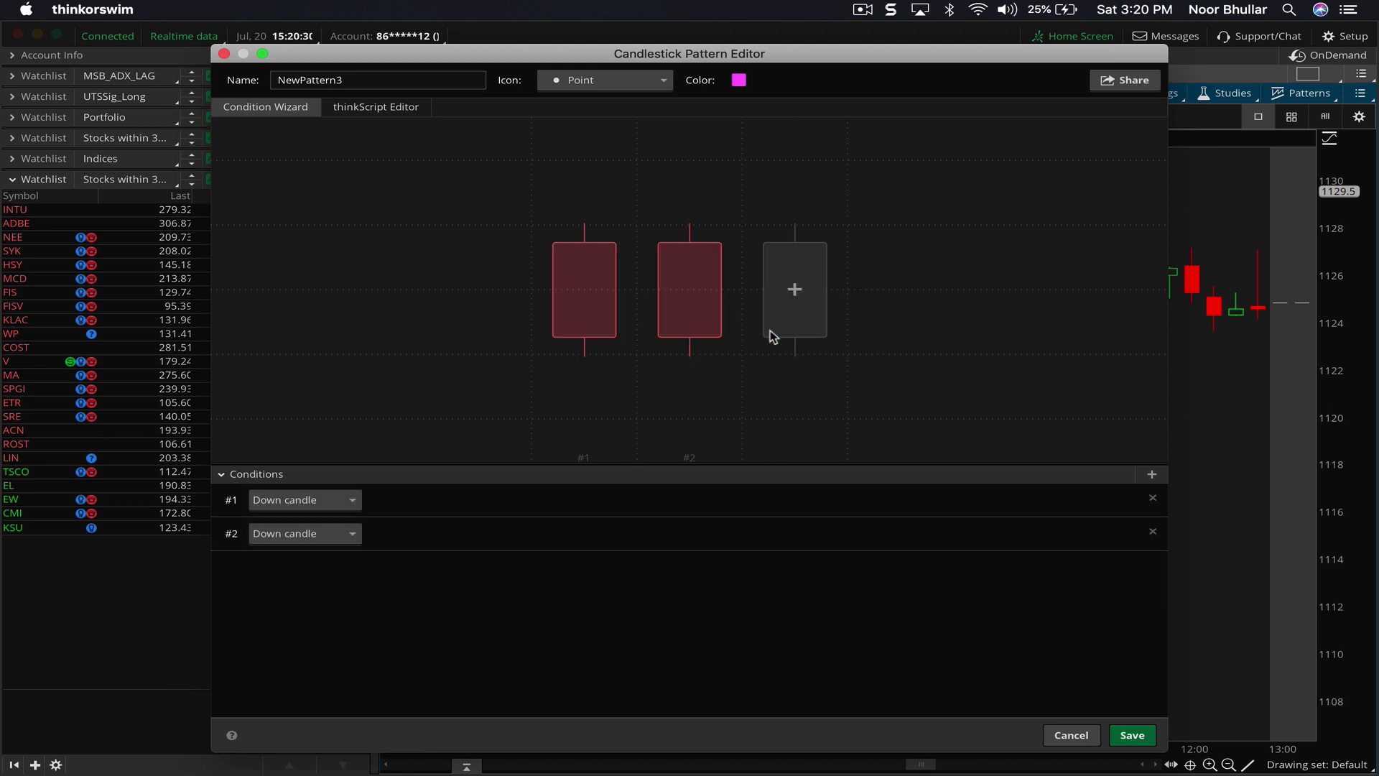
pyautogui.click(790, 294)
pyautogui.click(809, 333)
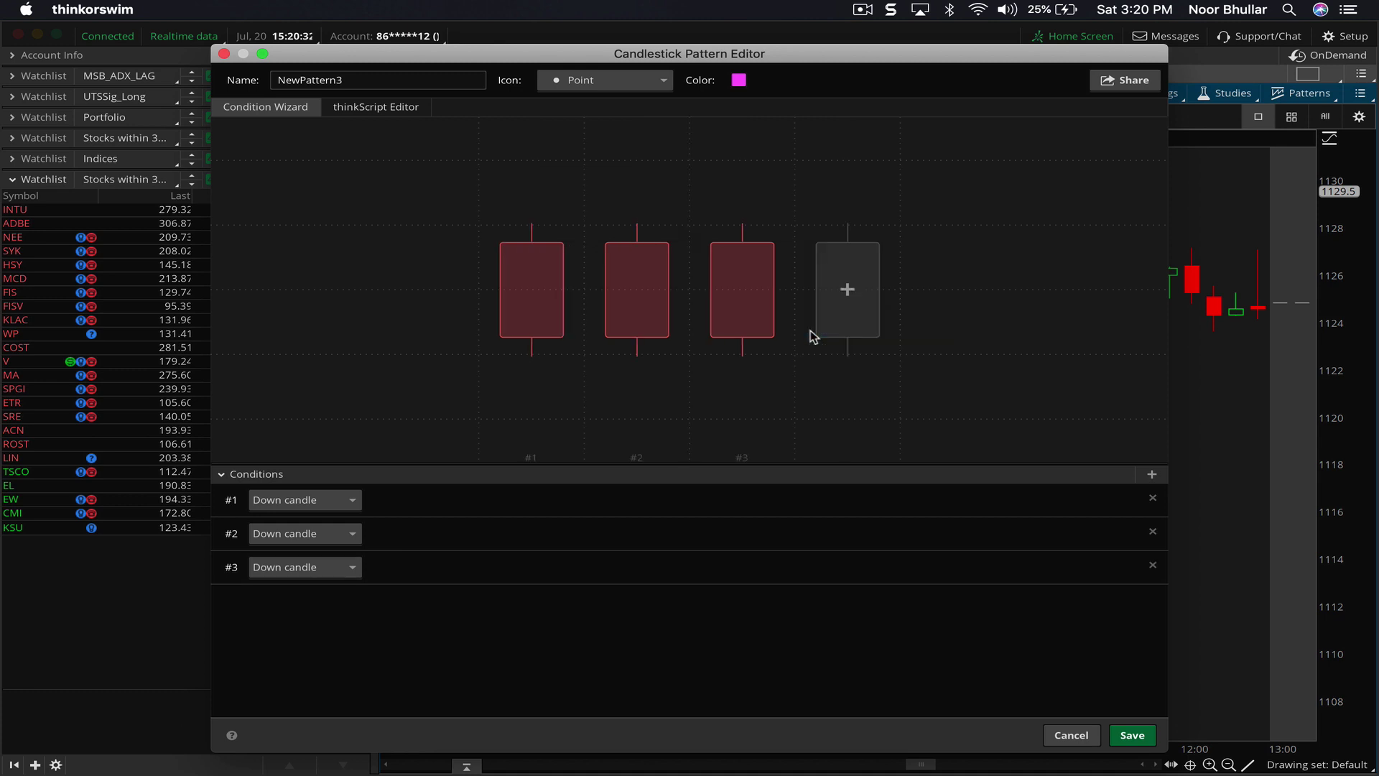
pyautogui.click(849, 290)
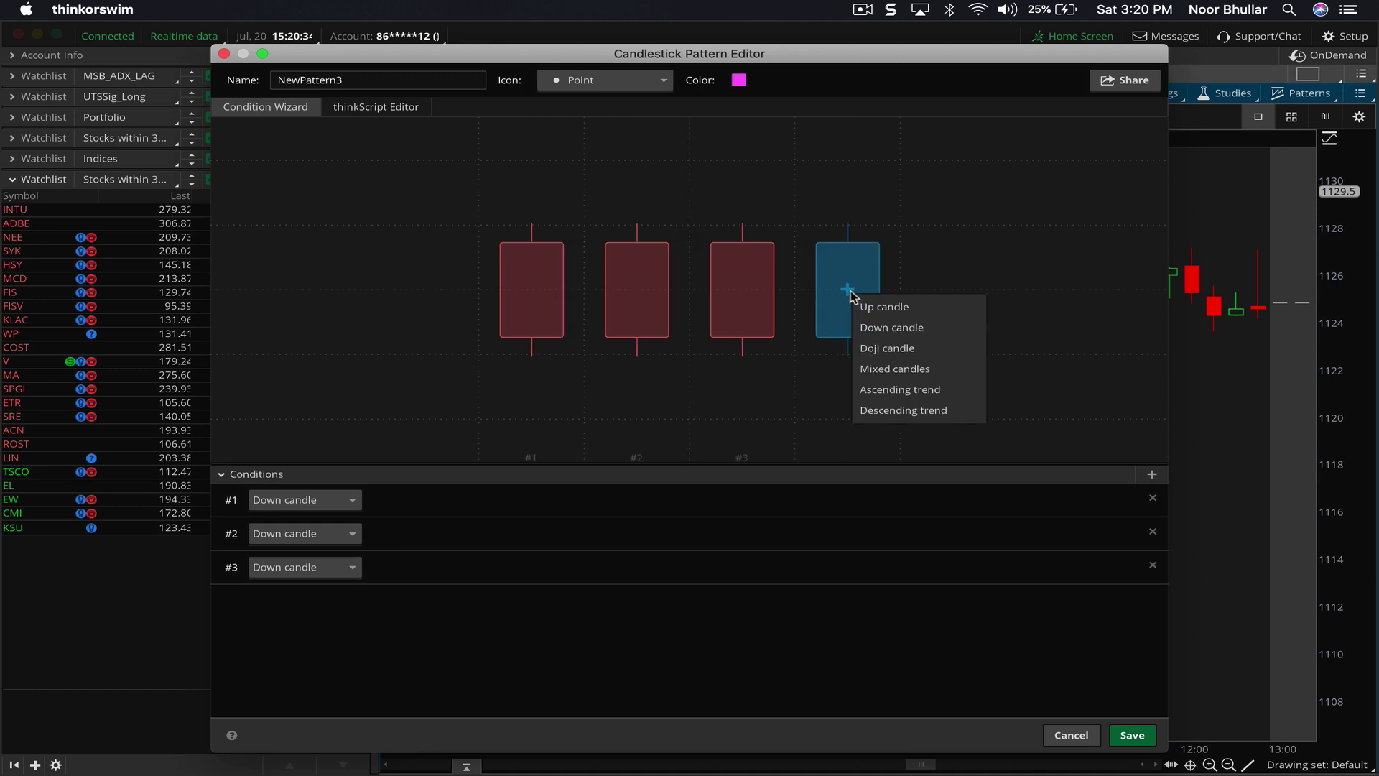
pyautogui.click(884, 307)
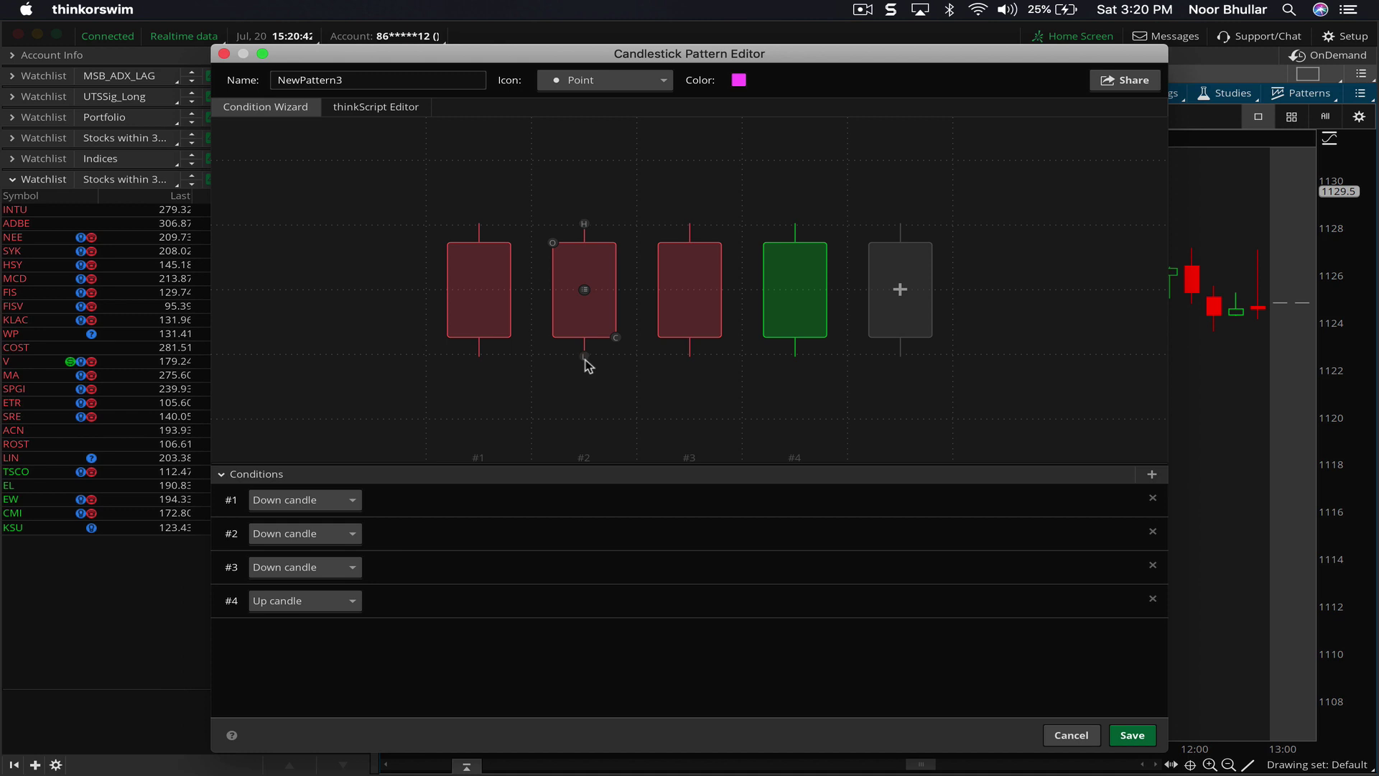
# Step: Add conditions that the low of candle #1 is greater than the low of #2, and the low of #2 greater than the low of #3
pyautogui.moveTo(584, 357); pyautogui.dragTo(485, 357)
pyautogui.moveTo(584, 357); pyautogui.dragTo(479, 356)
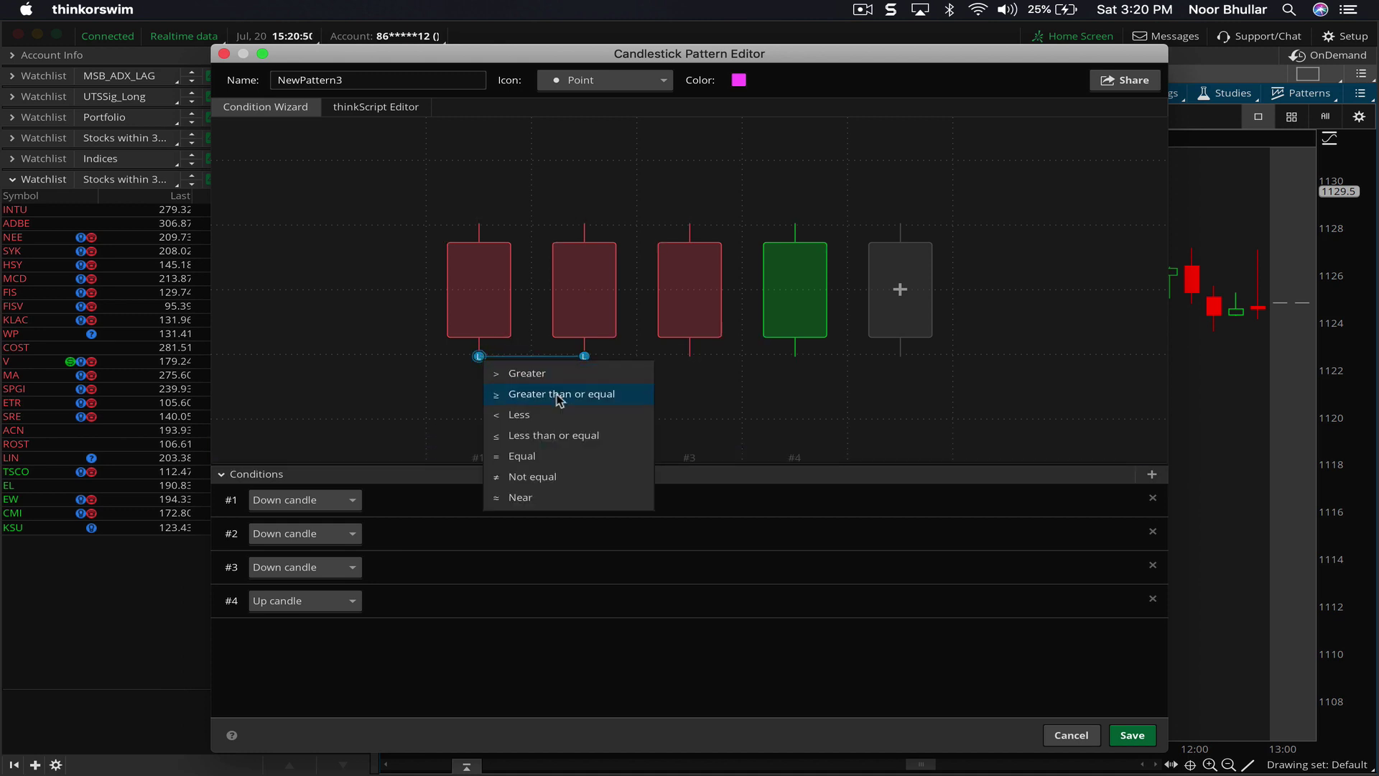
pyautogui.click(543, 415)
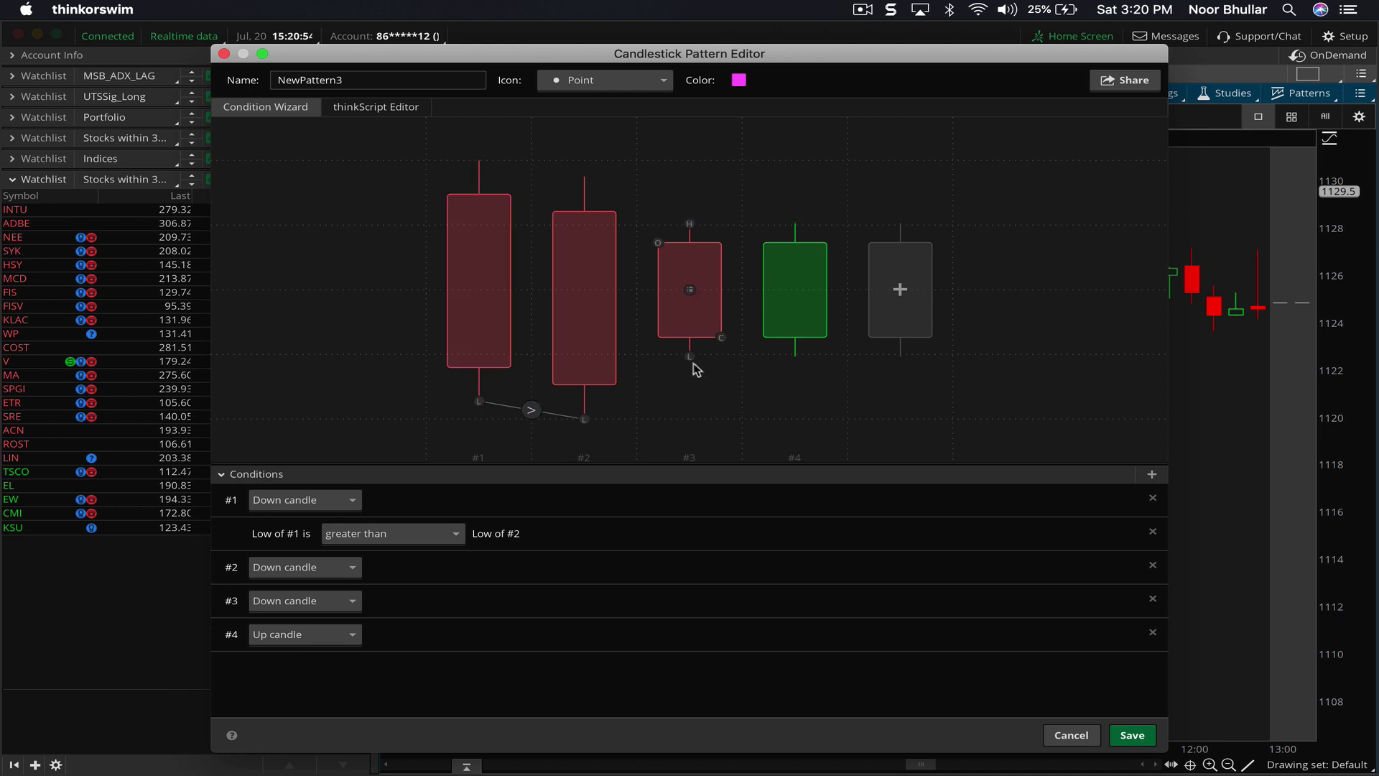
pyautogui.moveTo(690, 357); pyautogui.dragTo(584, 418)
pyautogui.click(621, 483)
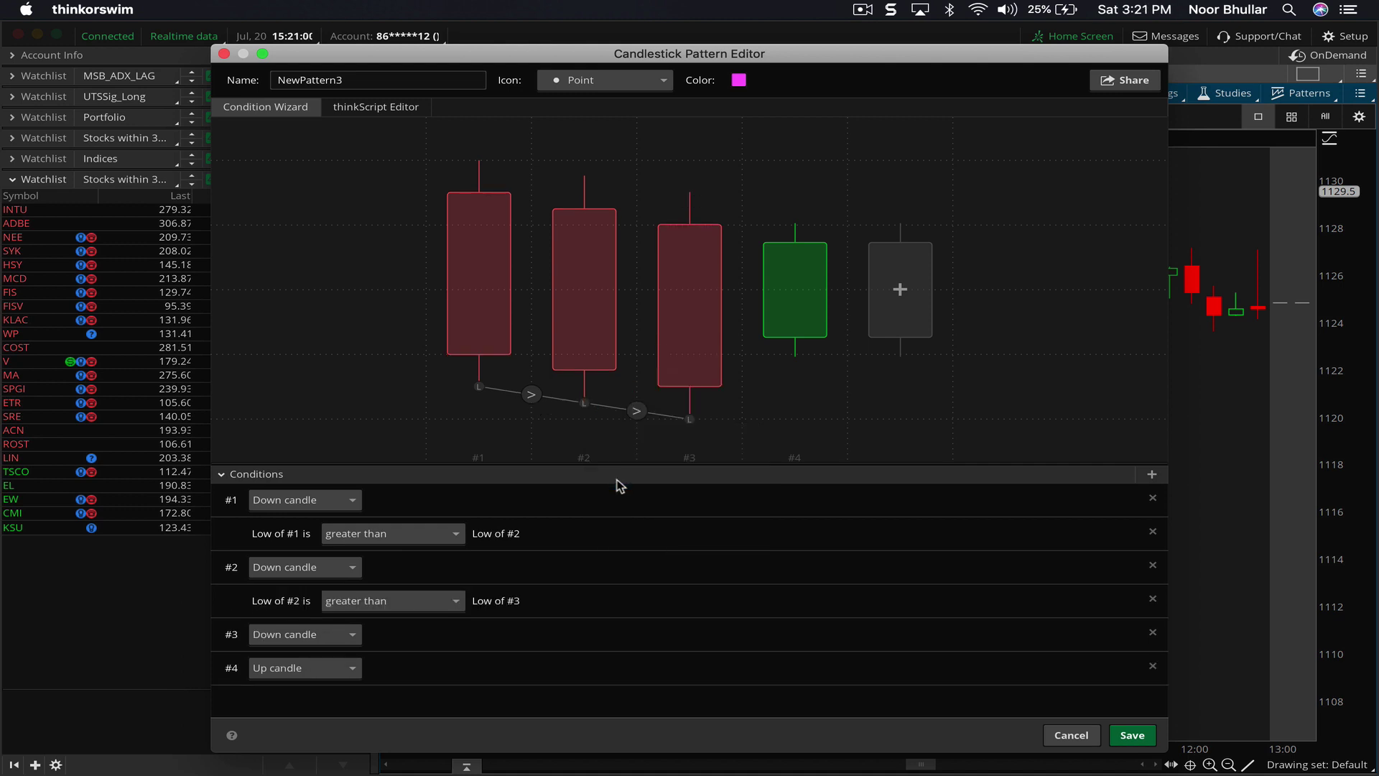
# Step: Require the low of candle #3 to be greater than the low of #4 and its high to be less than the close of #4
pyautogui.moveTo(797, 359)
pyautogui.moveTo(796, 358); pyautogui.dragTo(690, 419)
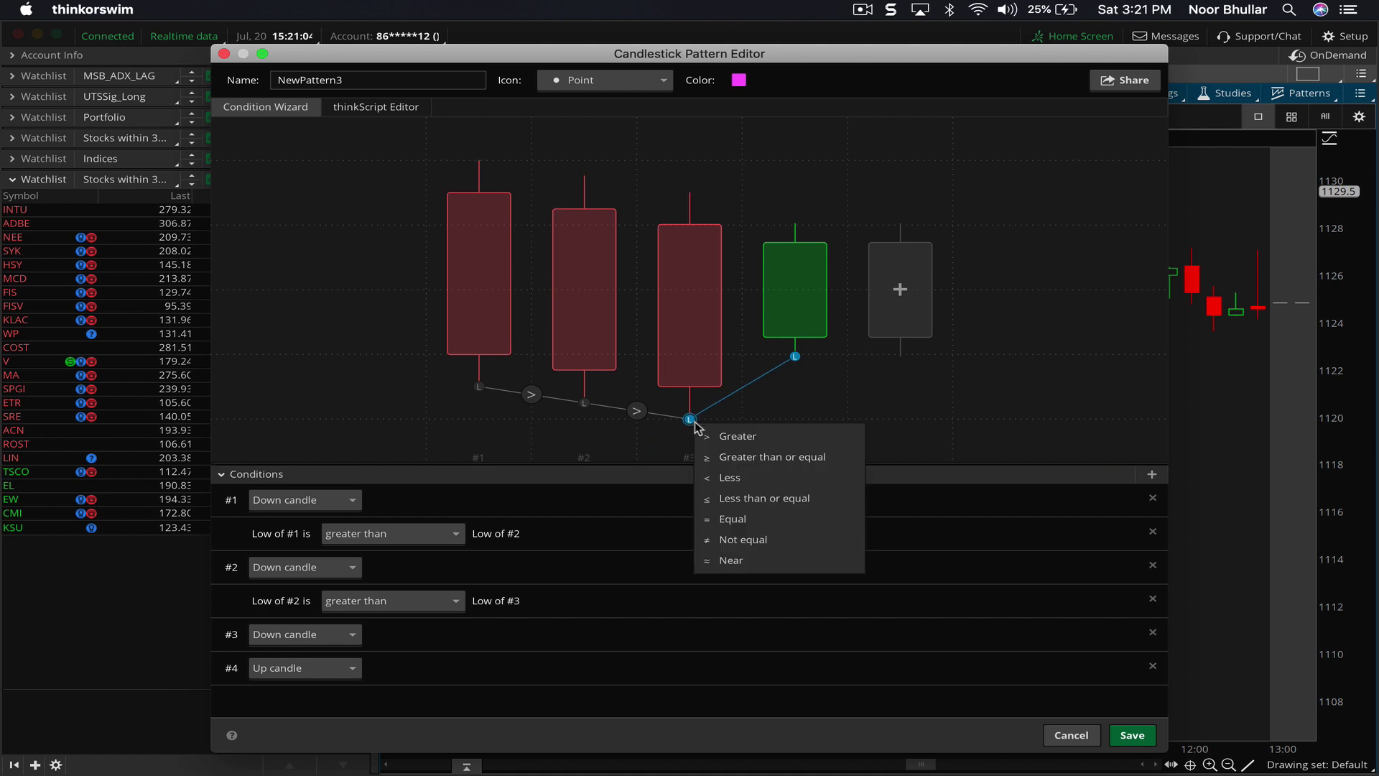
pyautogui.click(728, 480)
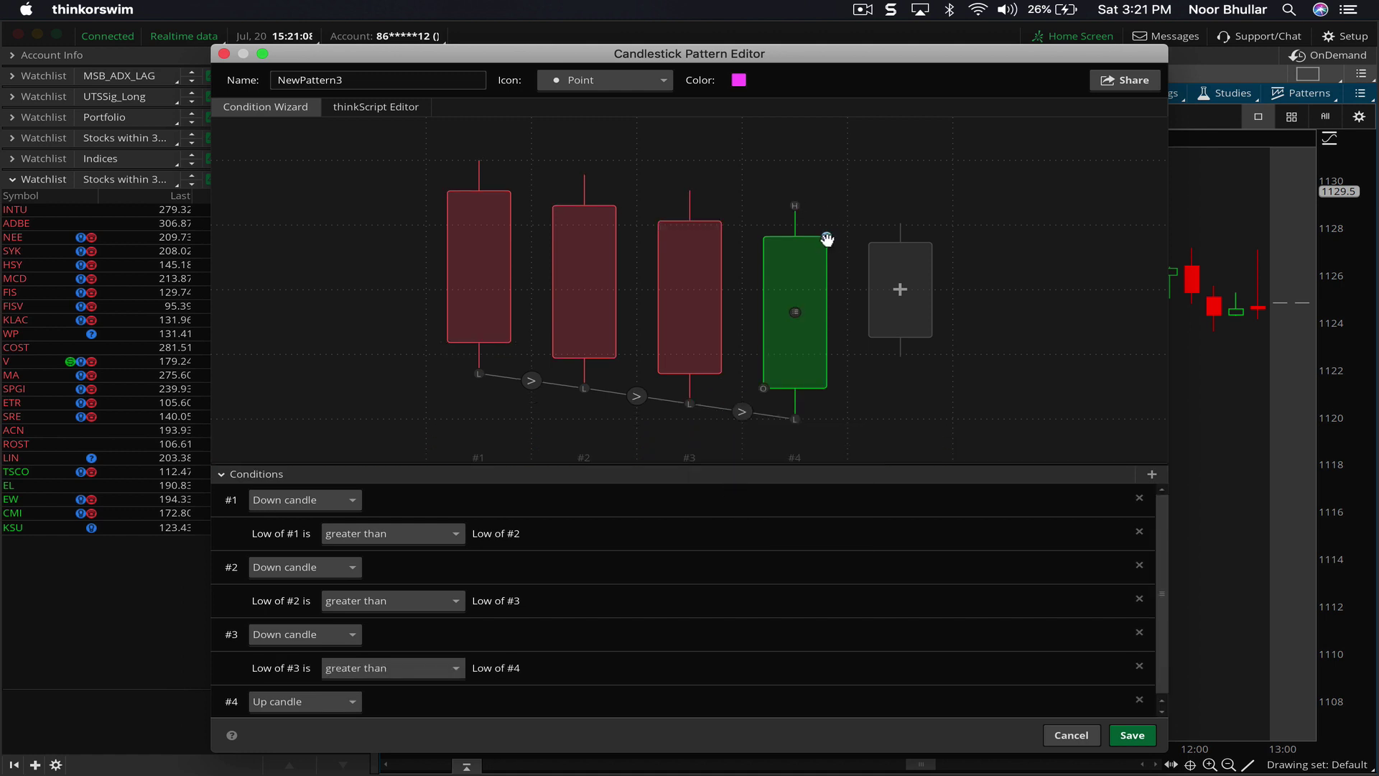
pyautogui.moveTo(828, 239); pyautogui.dragTo(690, 192)
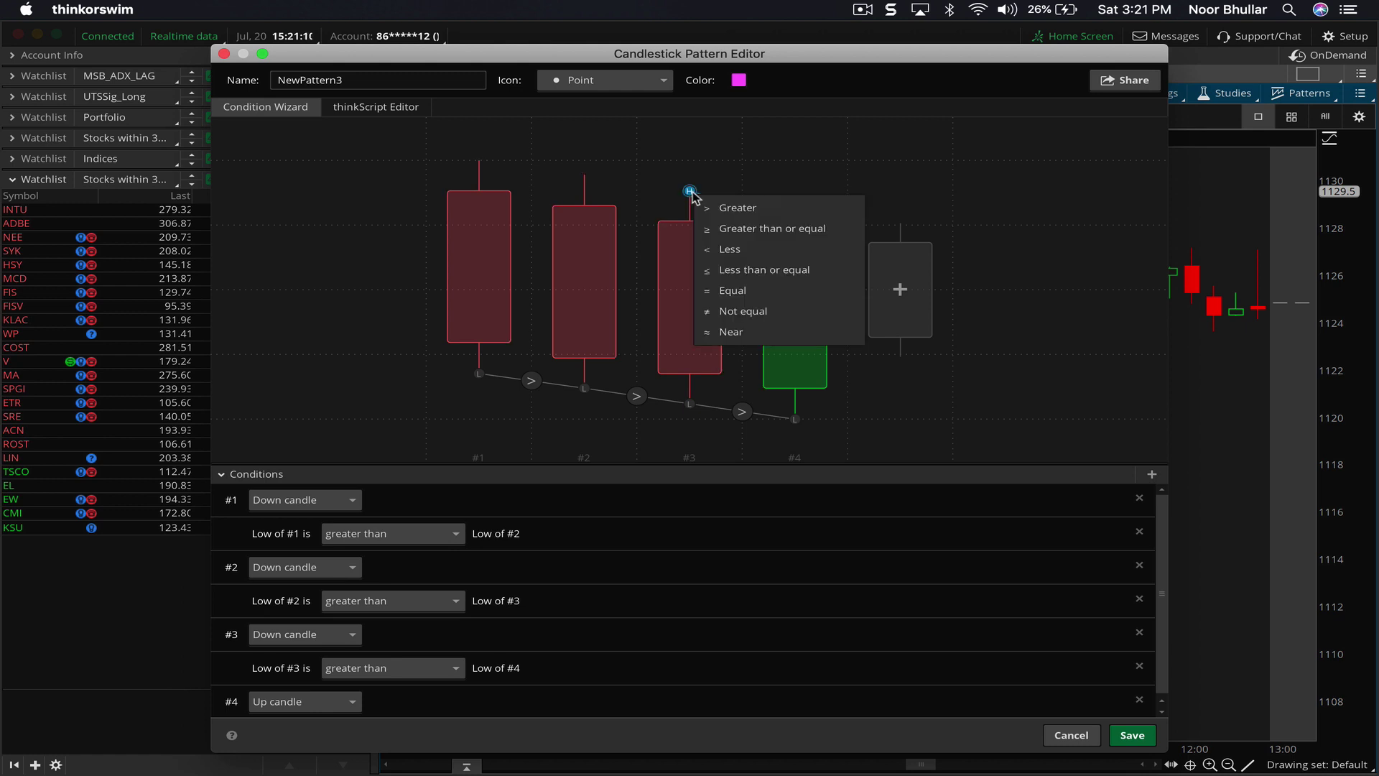
pyautogui.click(734, 210)
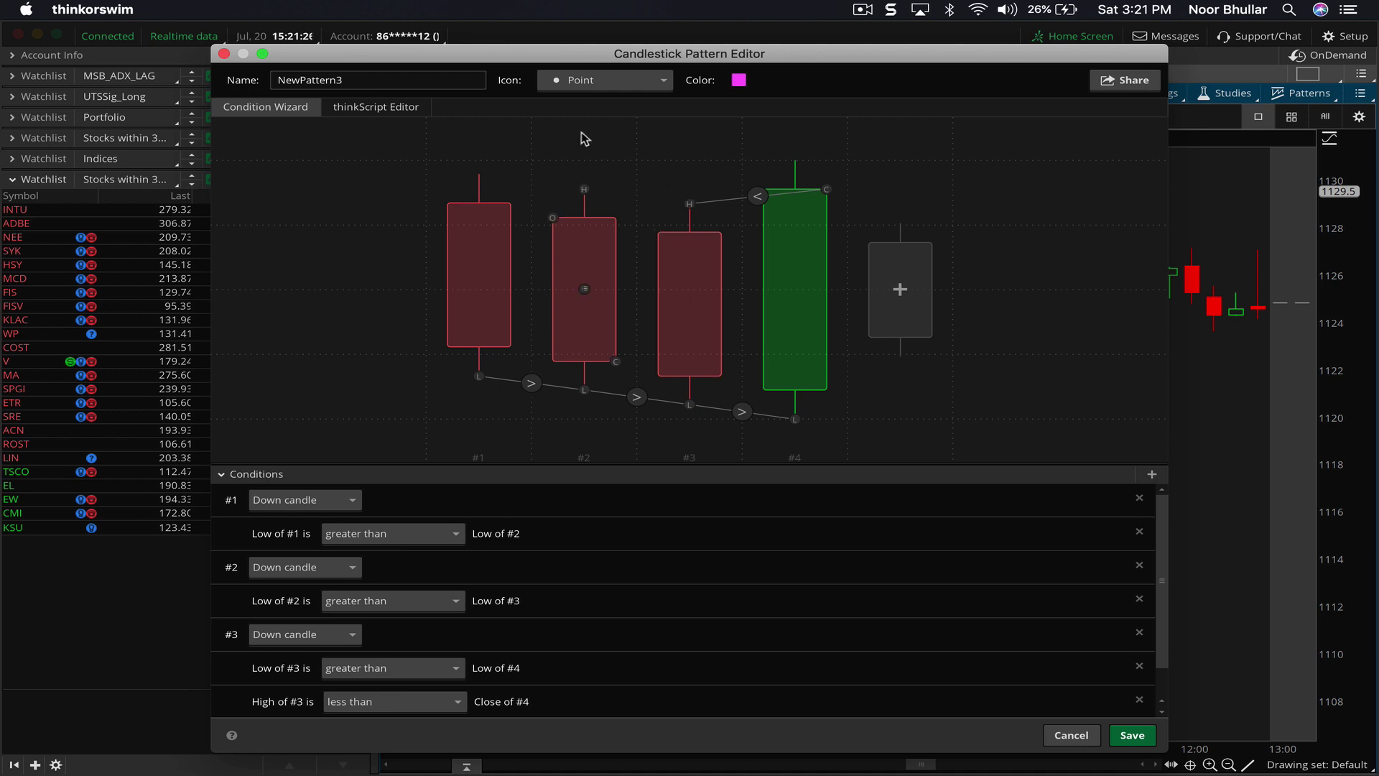
# Step: Copy the pattern's thinkScript from the IsUp definition through the last low condition, and leave the pattern dialogs without saving
pyautogui.click(403, 108)
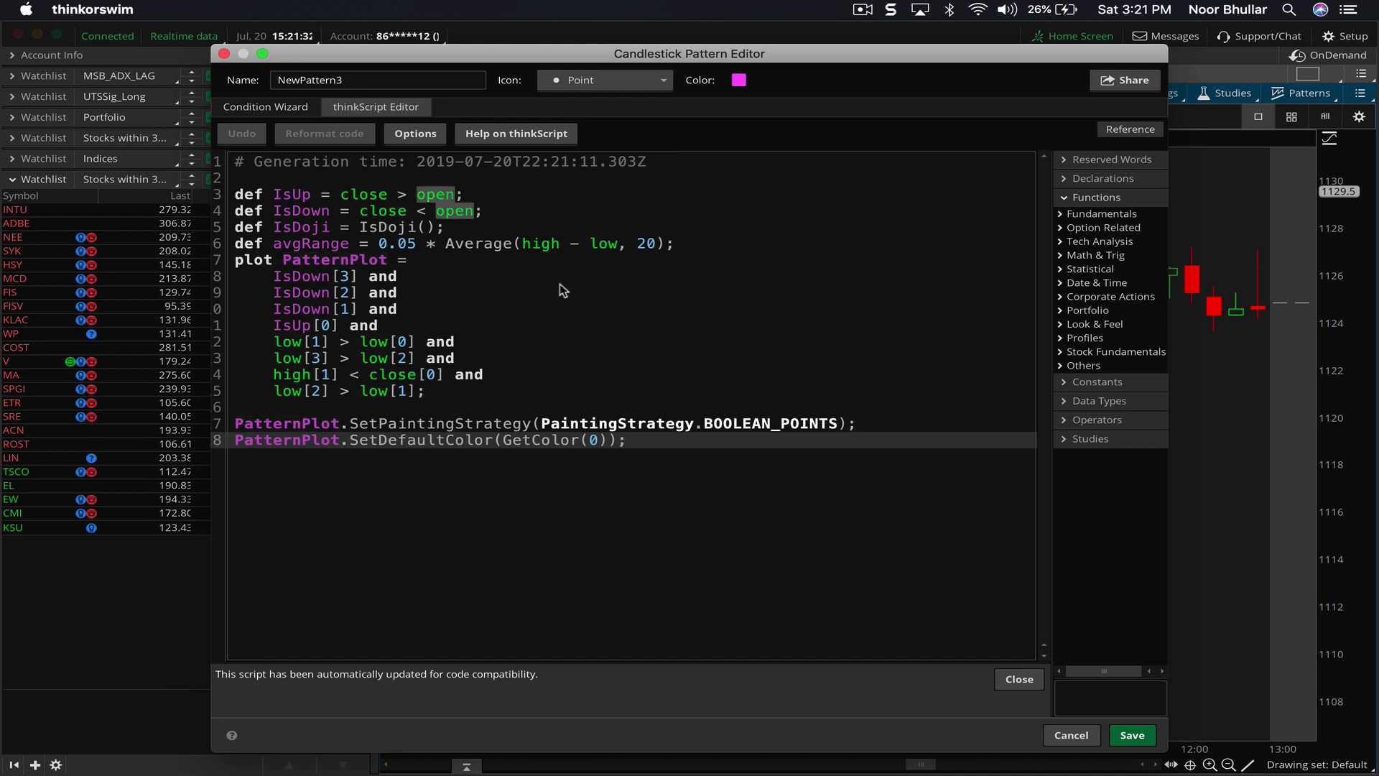
pyautogui.click(234, 196)
pyautogui.moveTo(234, 197); pyautogui.dragTo(503, 393)
pyautogui.press('super+c')
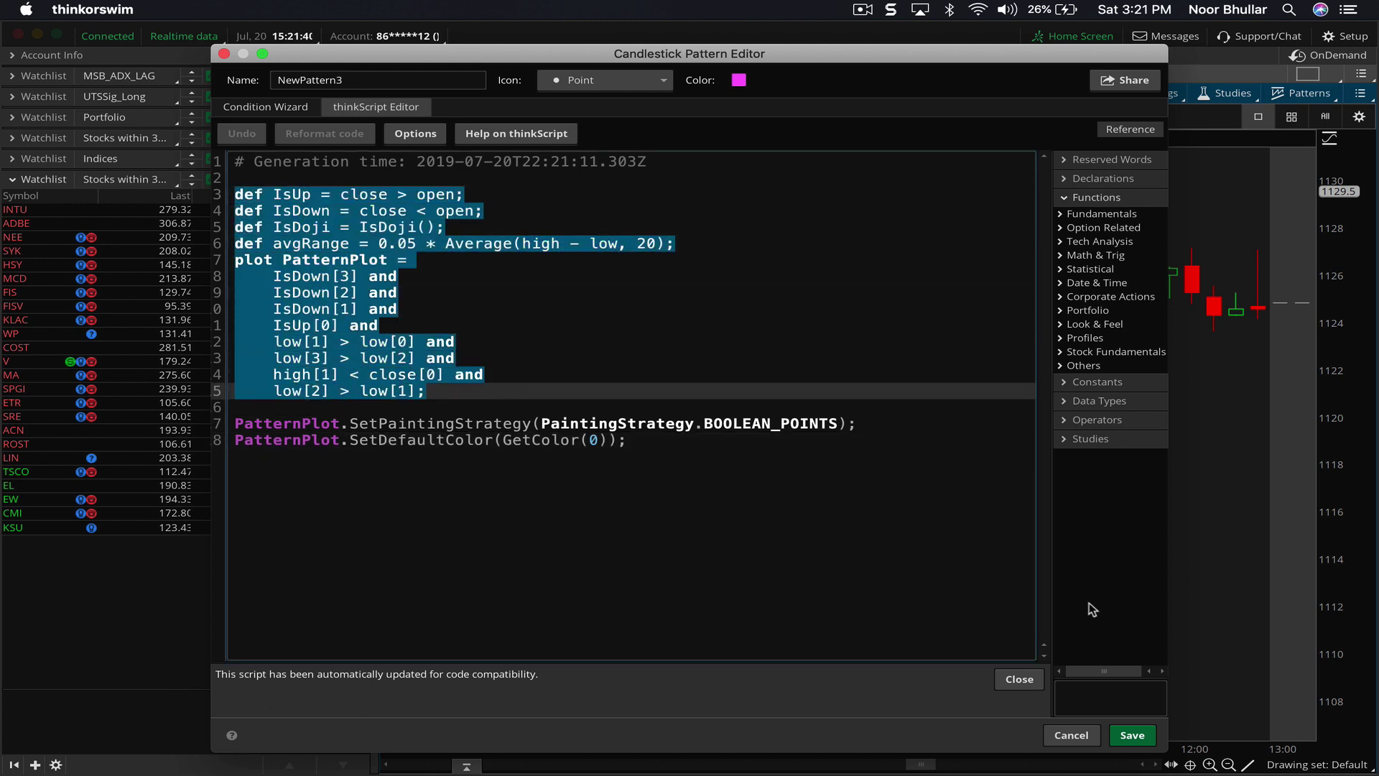
pyautogui.click(1086, 732)
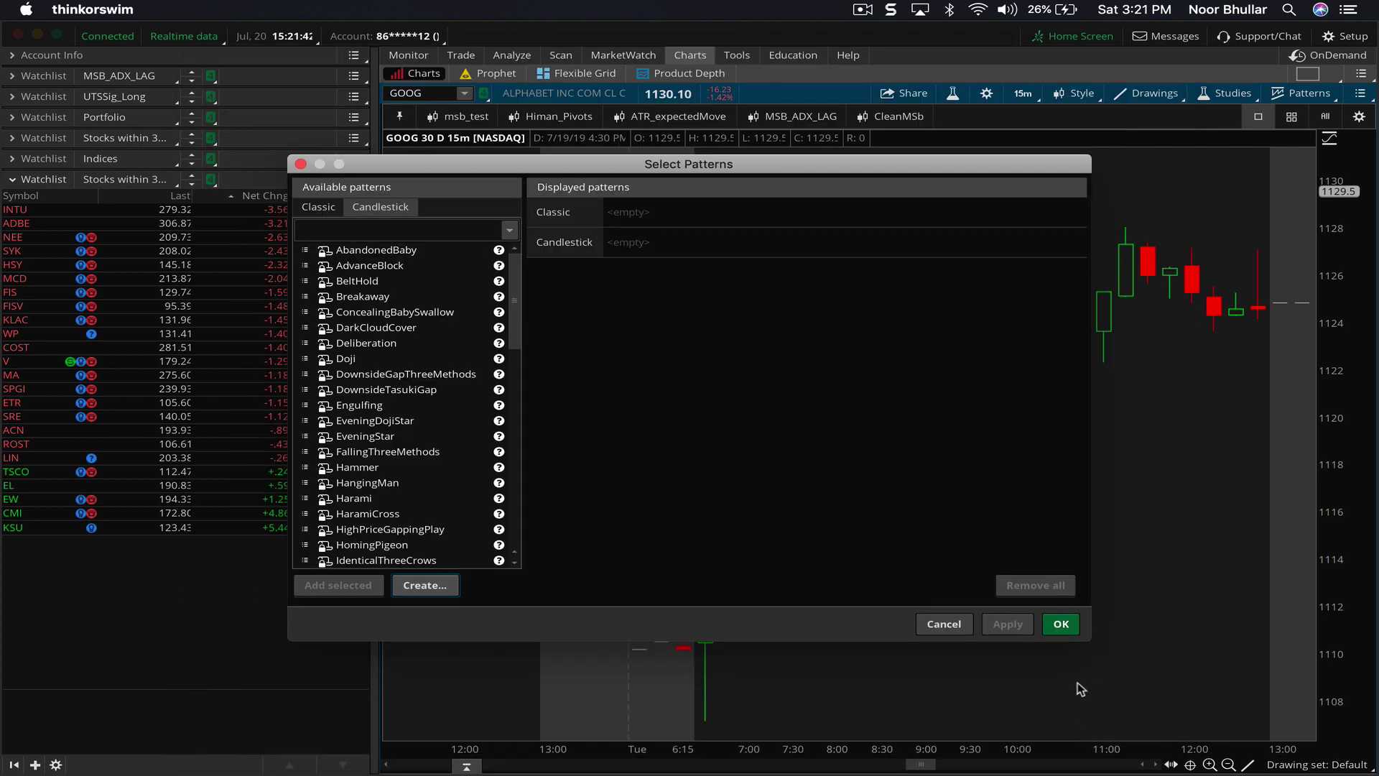
pyautogui.click(944, 624)
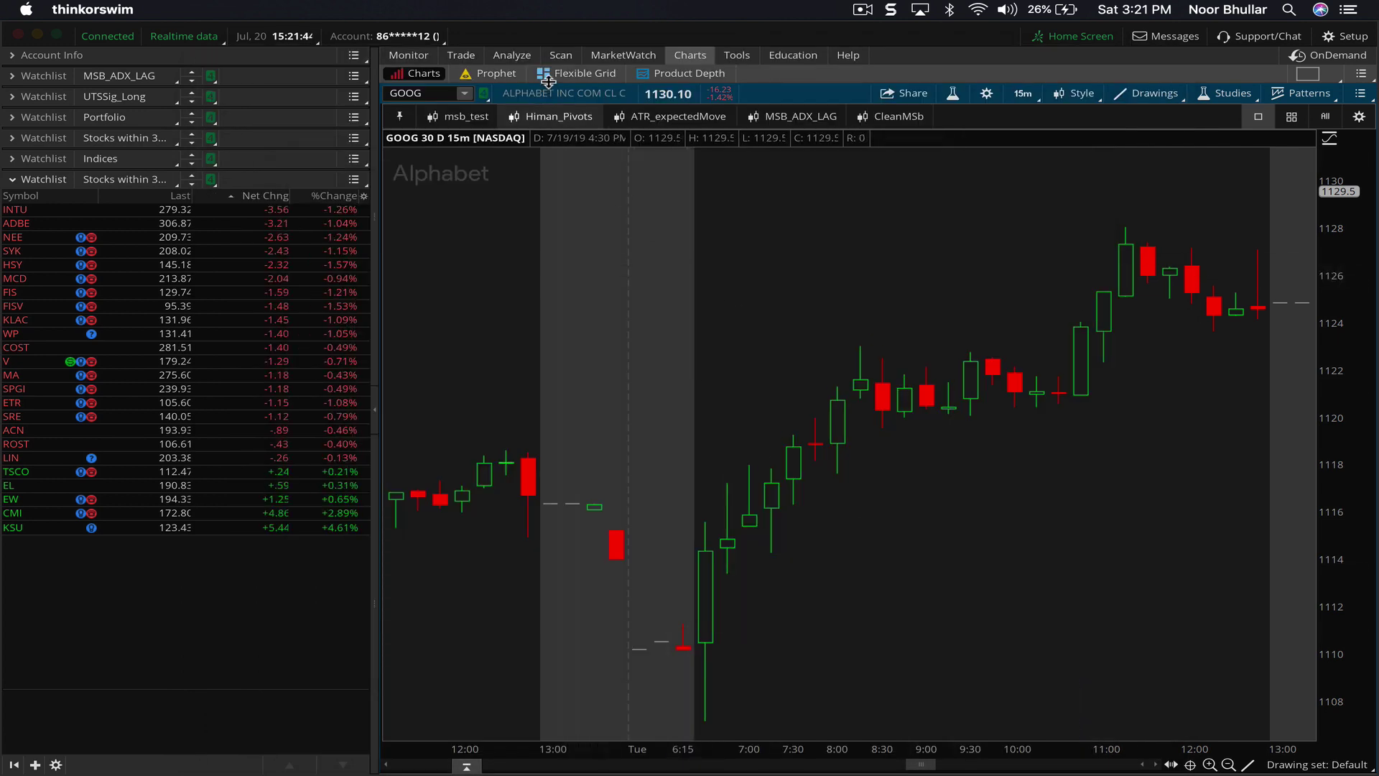
# Step: Add a study filter to the Stock Hacker scan and replace its ADXCrossover() script with the copied pattern code
pyautogui.click(560, 57)
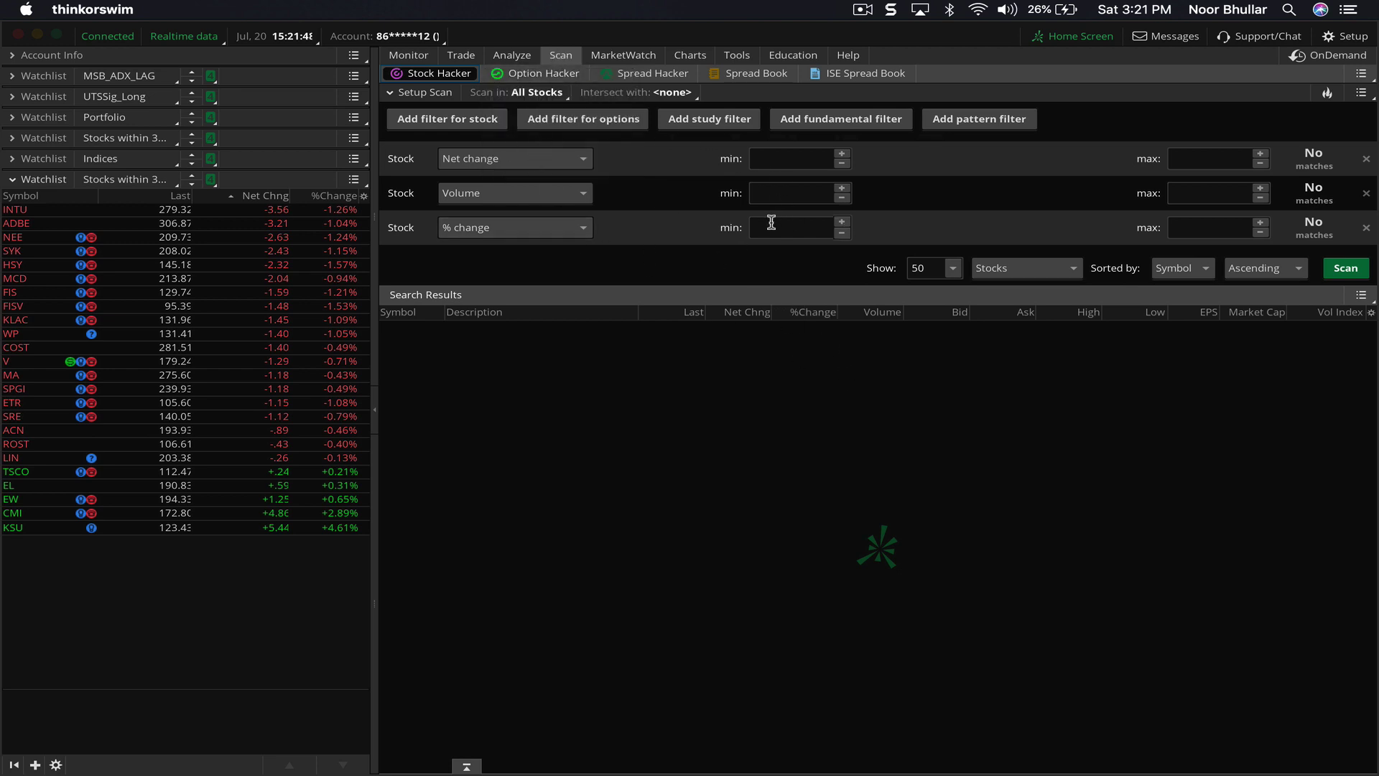
pyautogui.click(708, 119)
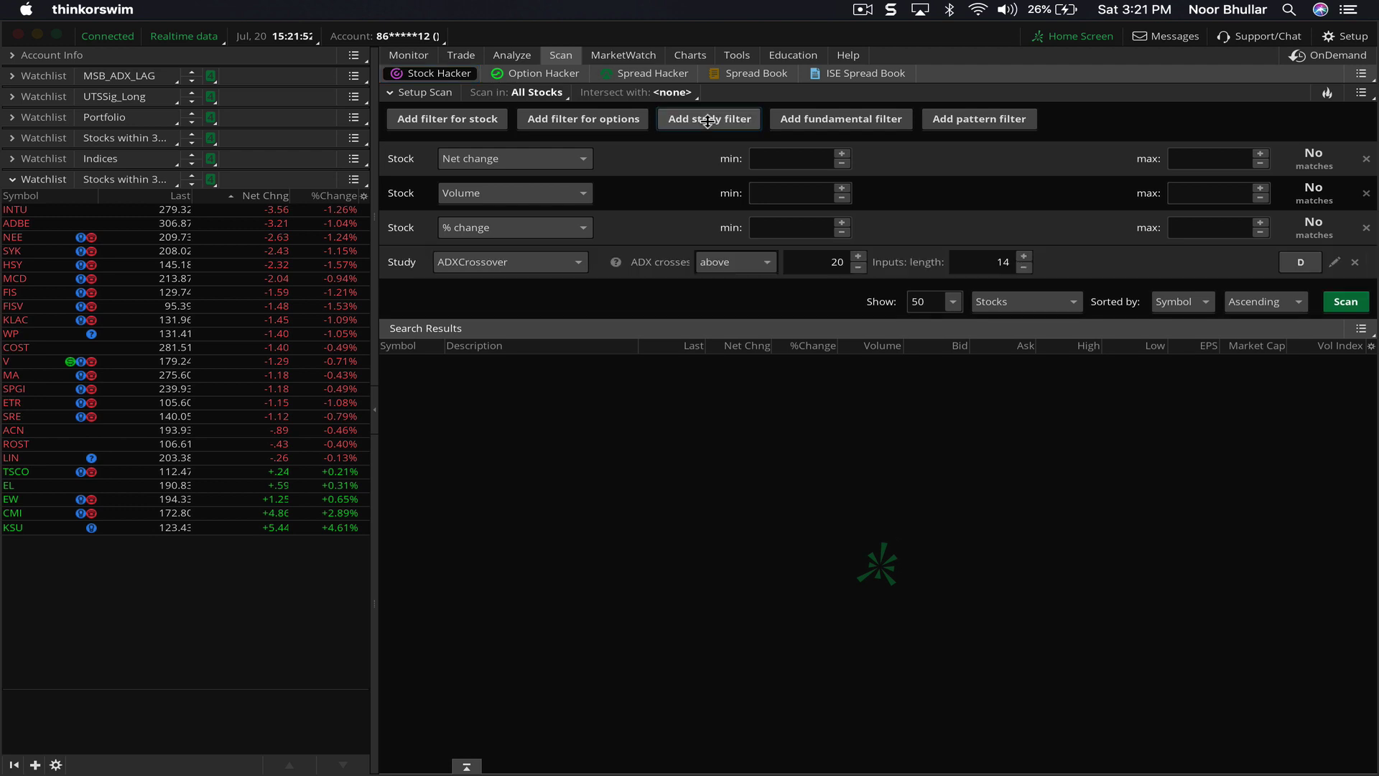
pyautogui.click(1342, 260)
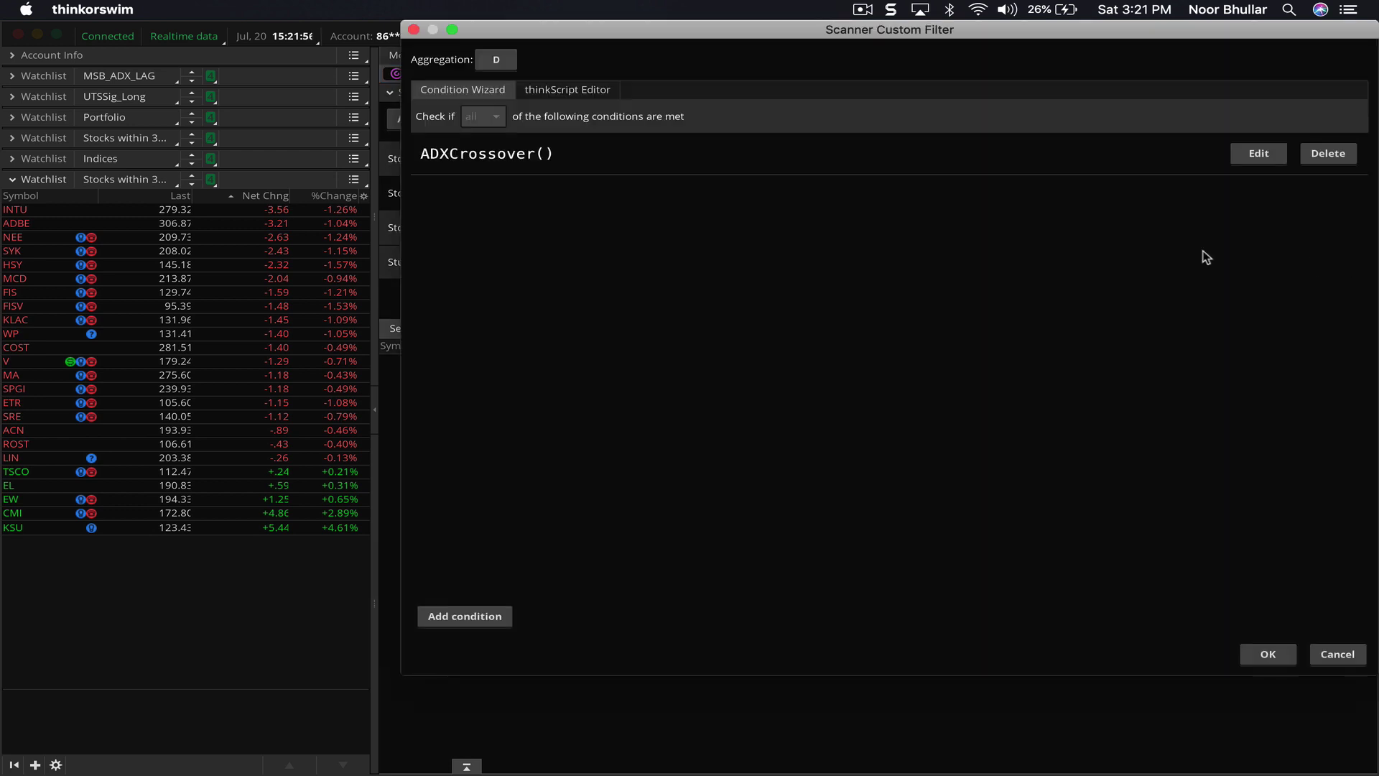
pyautogui.click(596, 89)
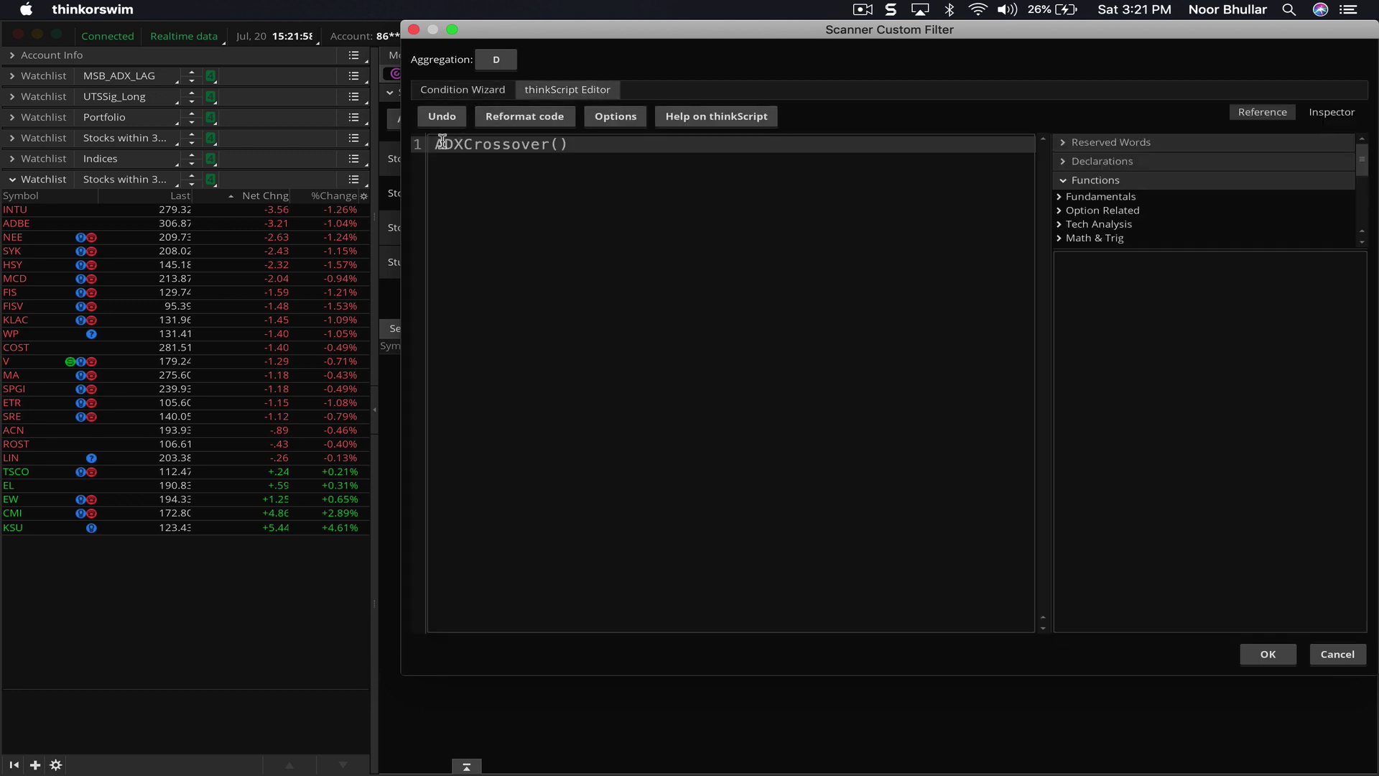
pyautogui.moveTo(434, 143); pyautogui.dragTo(597, 149)
pyautogui.press('super+v')
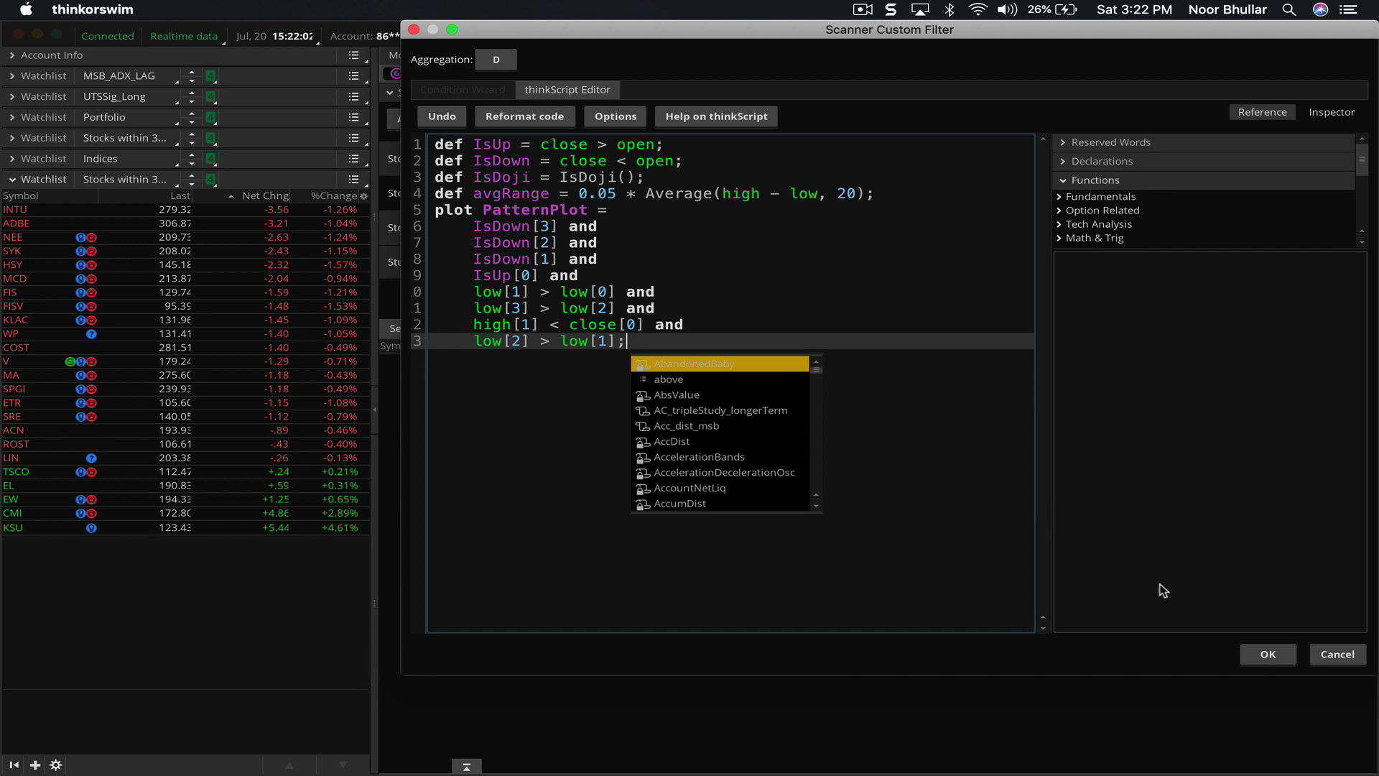
pyautogui.click(1268, 654)
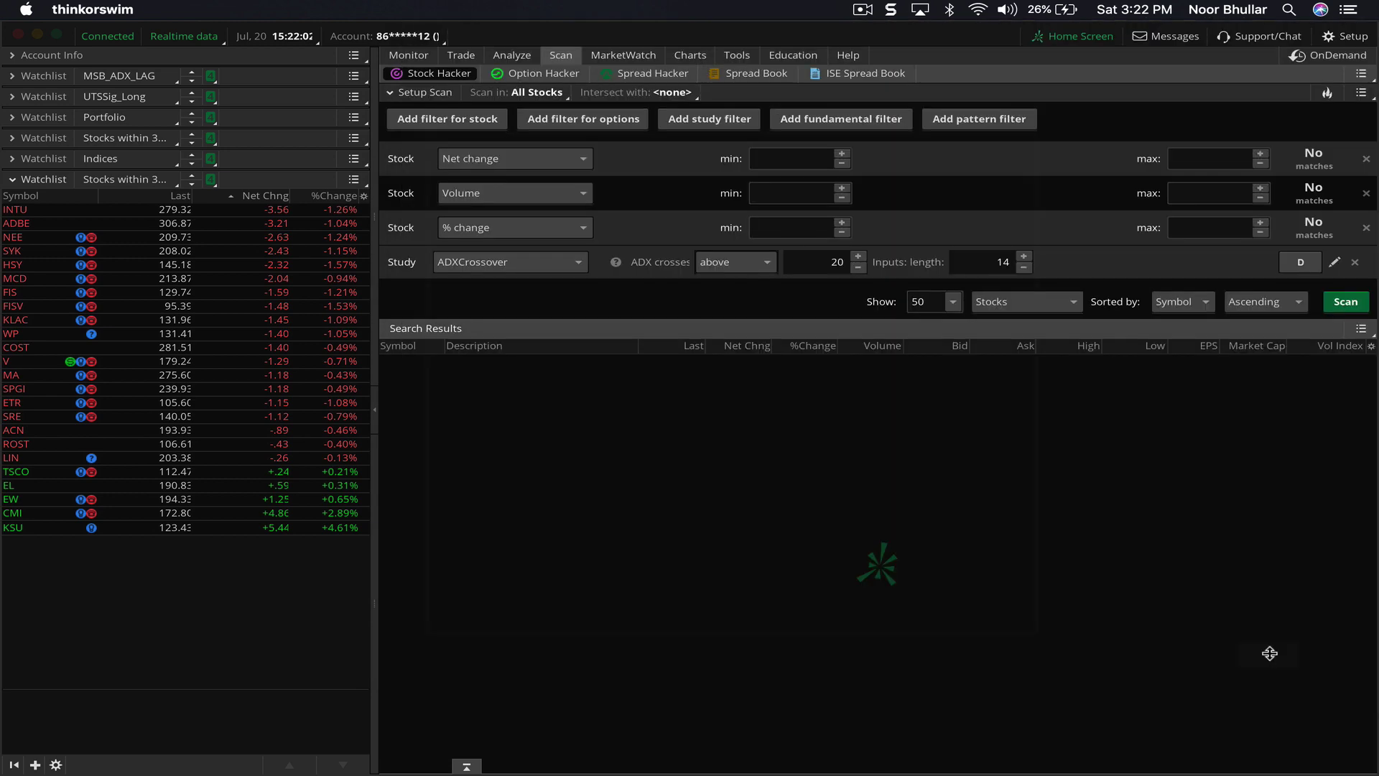
# Step: Run the scan with the custom pattern study and save the scan query as XXXthreedownup
pyautogui.click(1346, 292)
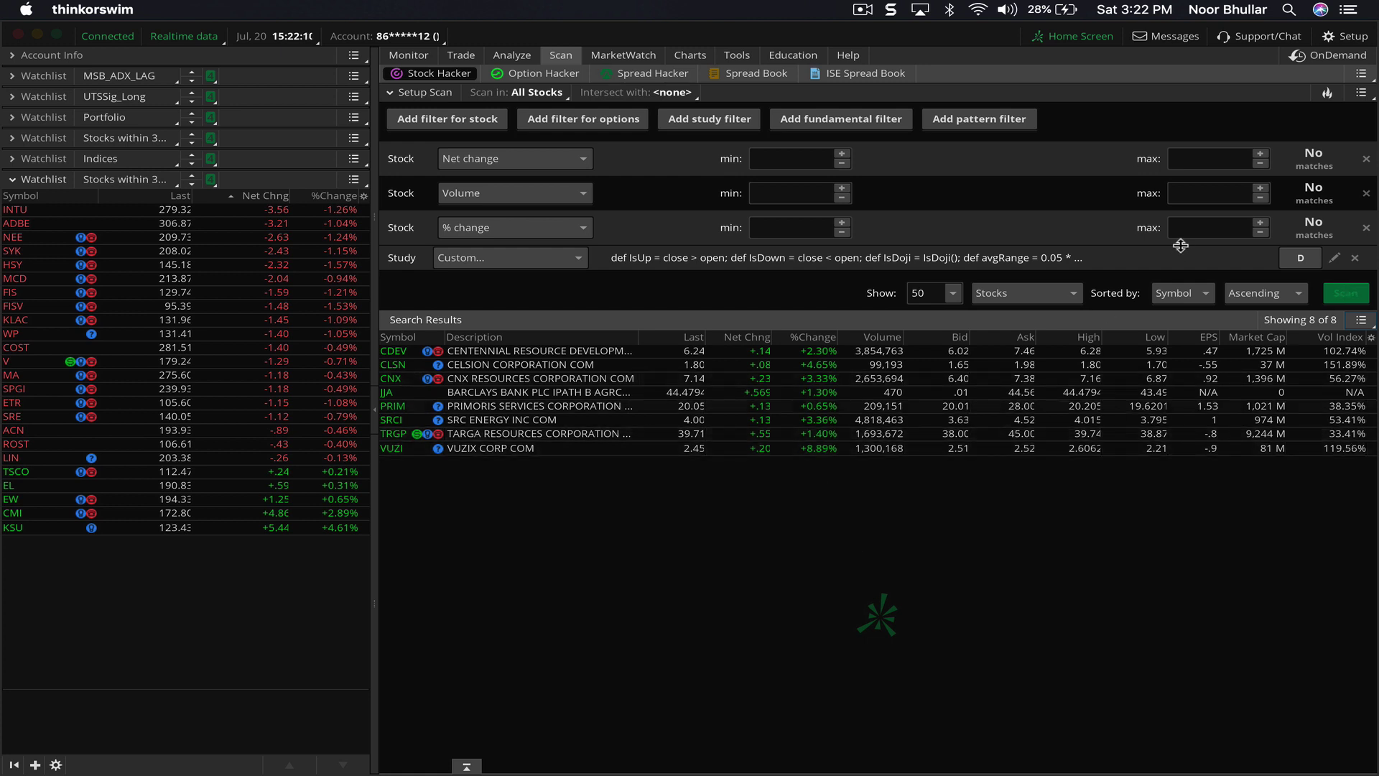
pyautogui.click(1360, 93)
pyautogui.click(1353, 91)
pyautogui.click(1360, 93)
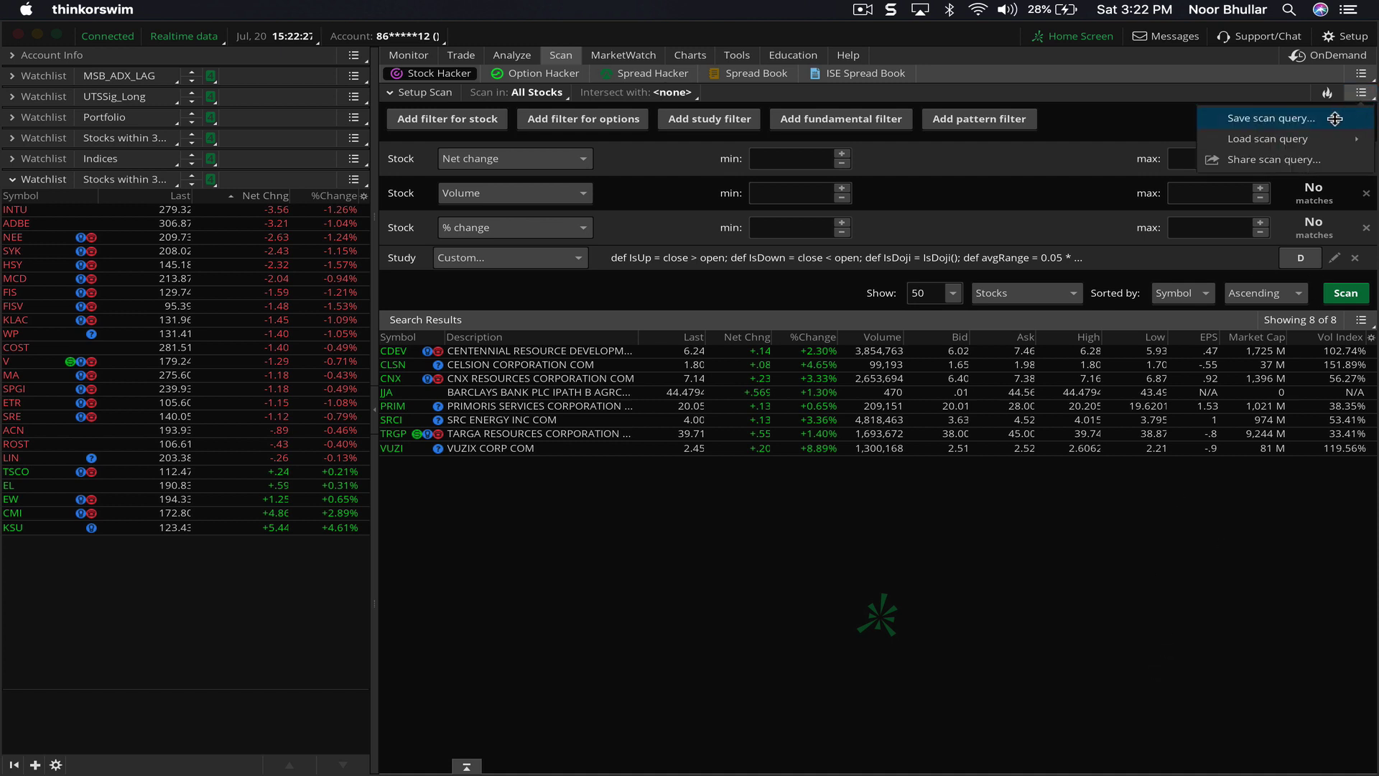
pyautogui.click(1335, 120)
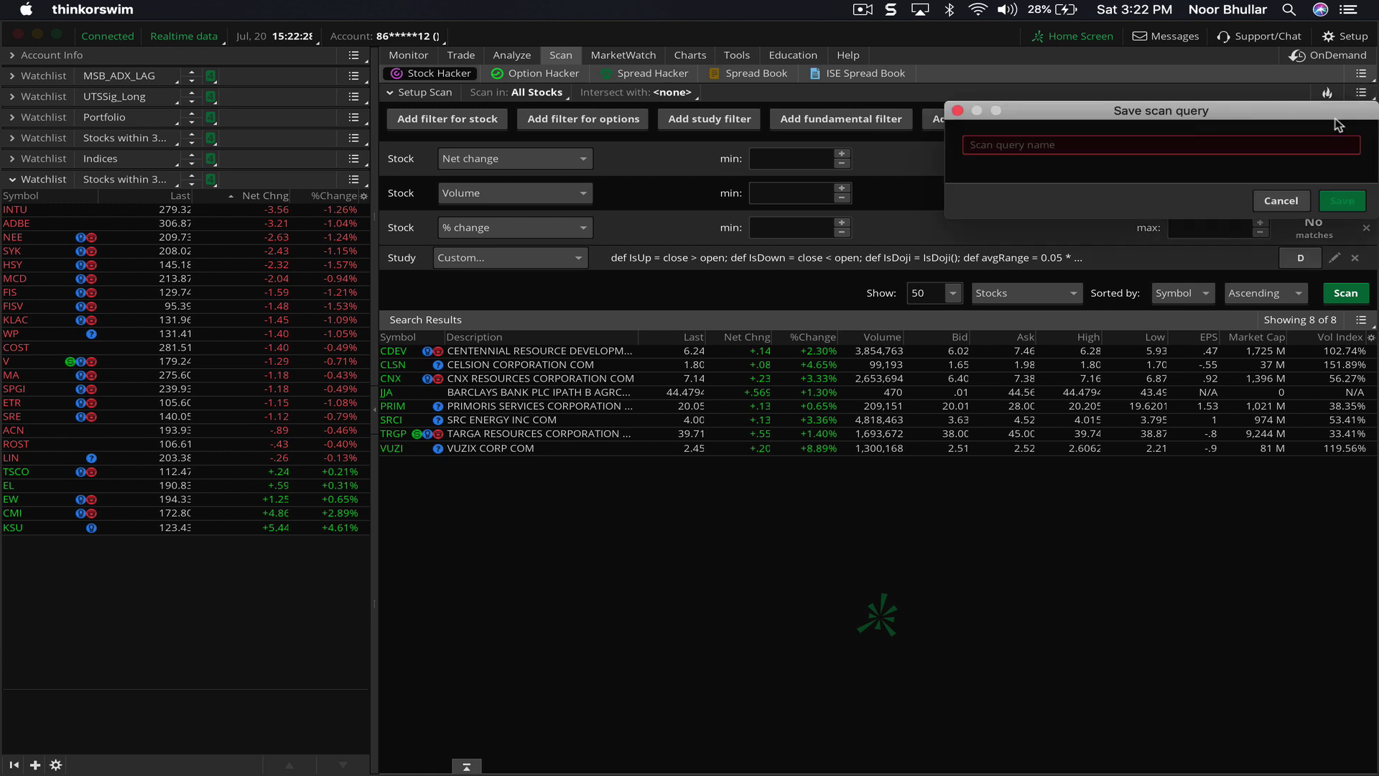
pyautogui.click(1089, 141)
pyautogui.write('xxx')
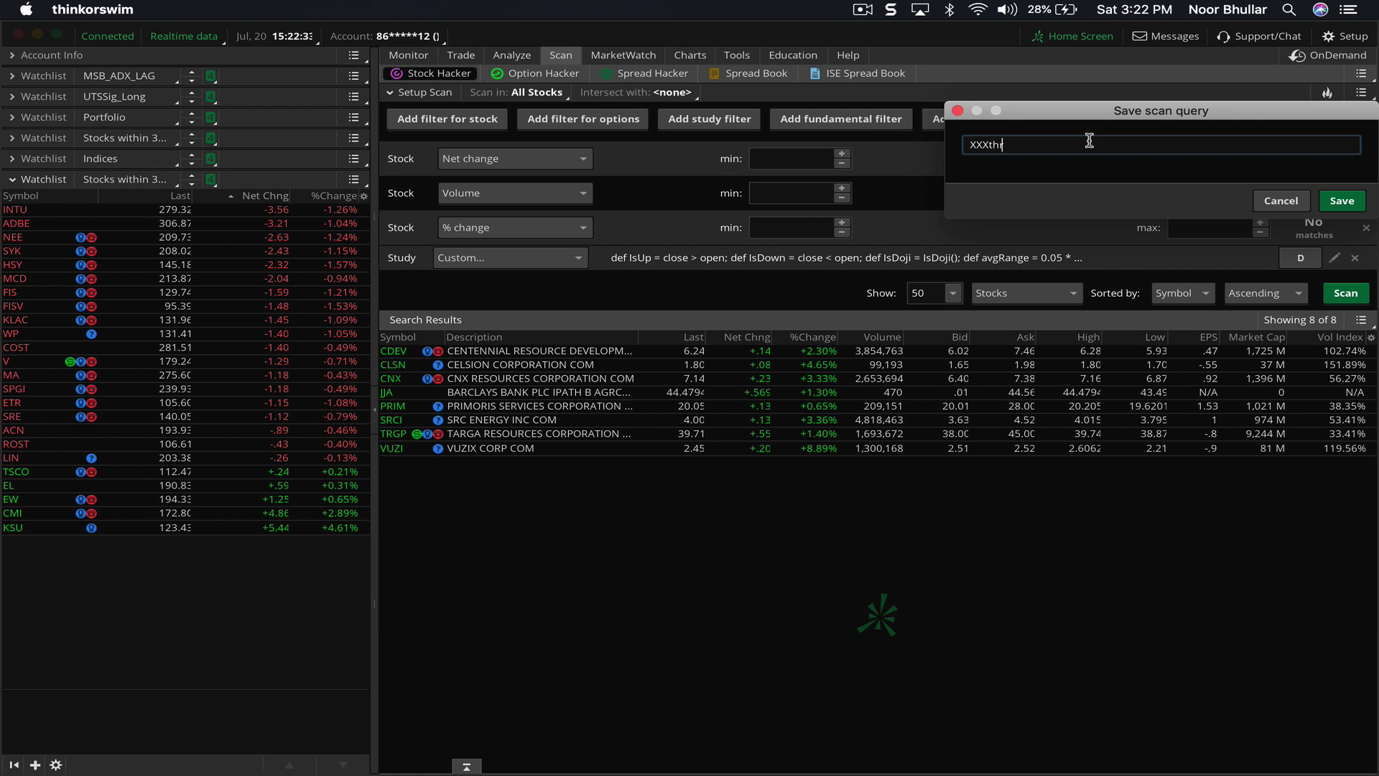
pyautogui.write('threedownup')
pyautogui.click(1350, 212)
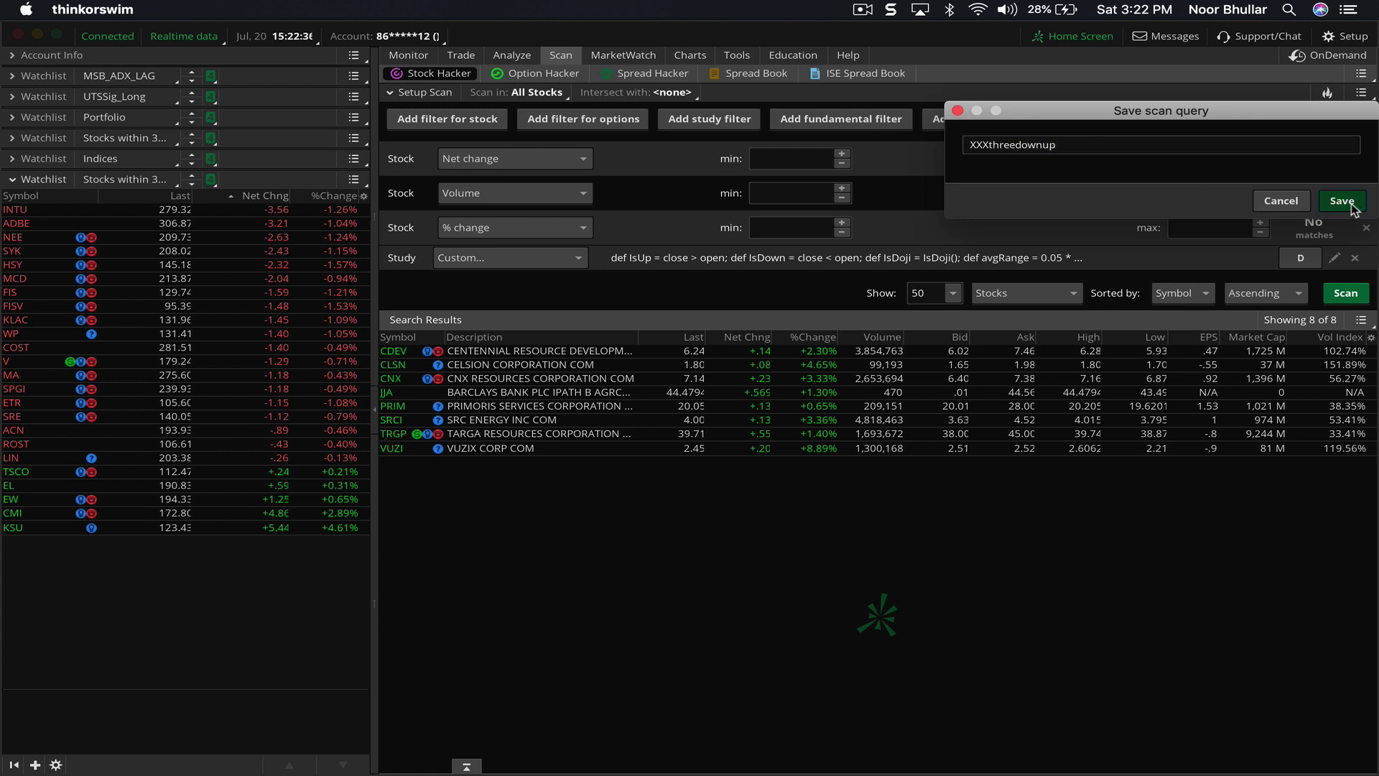
# Step: Load the personal scan XXXthreedownup into the watchlist gadget that holds the stocks within 3% of their 52-week high
pyautogui.click(13, 179)
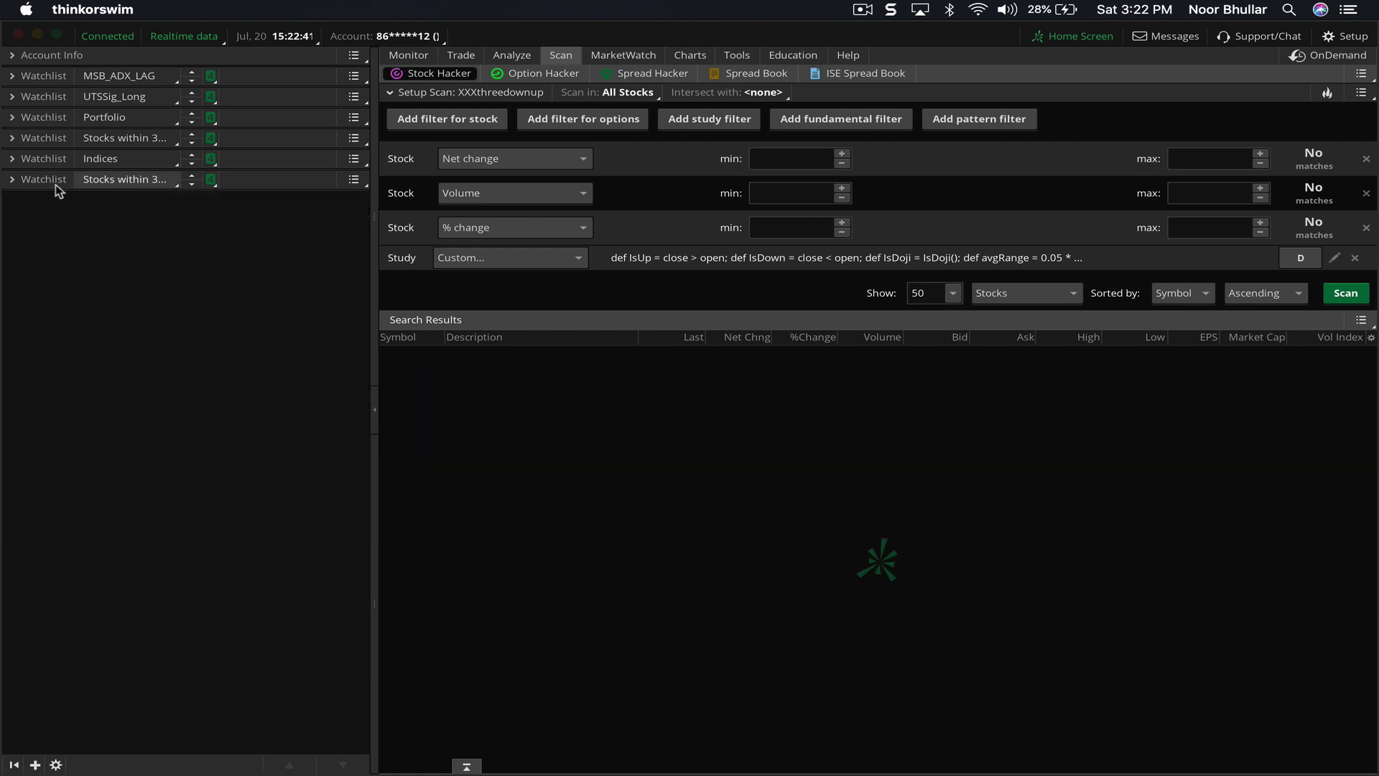
pyautogui.click(12, 178)
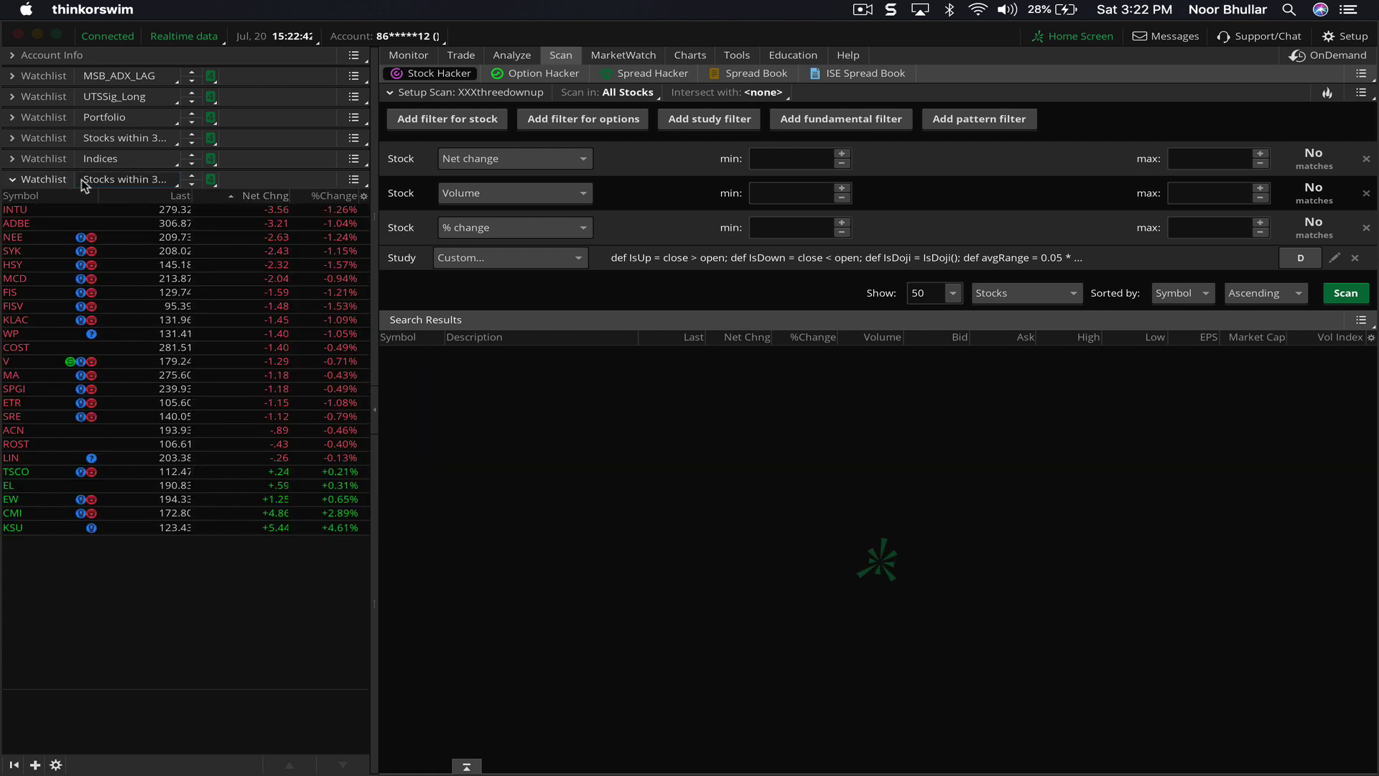
pyautogui.click(119, 182)
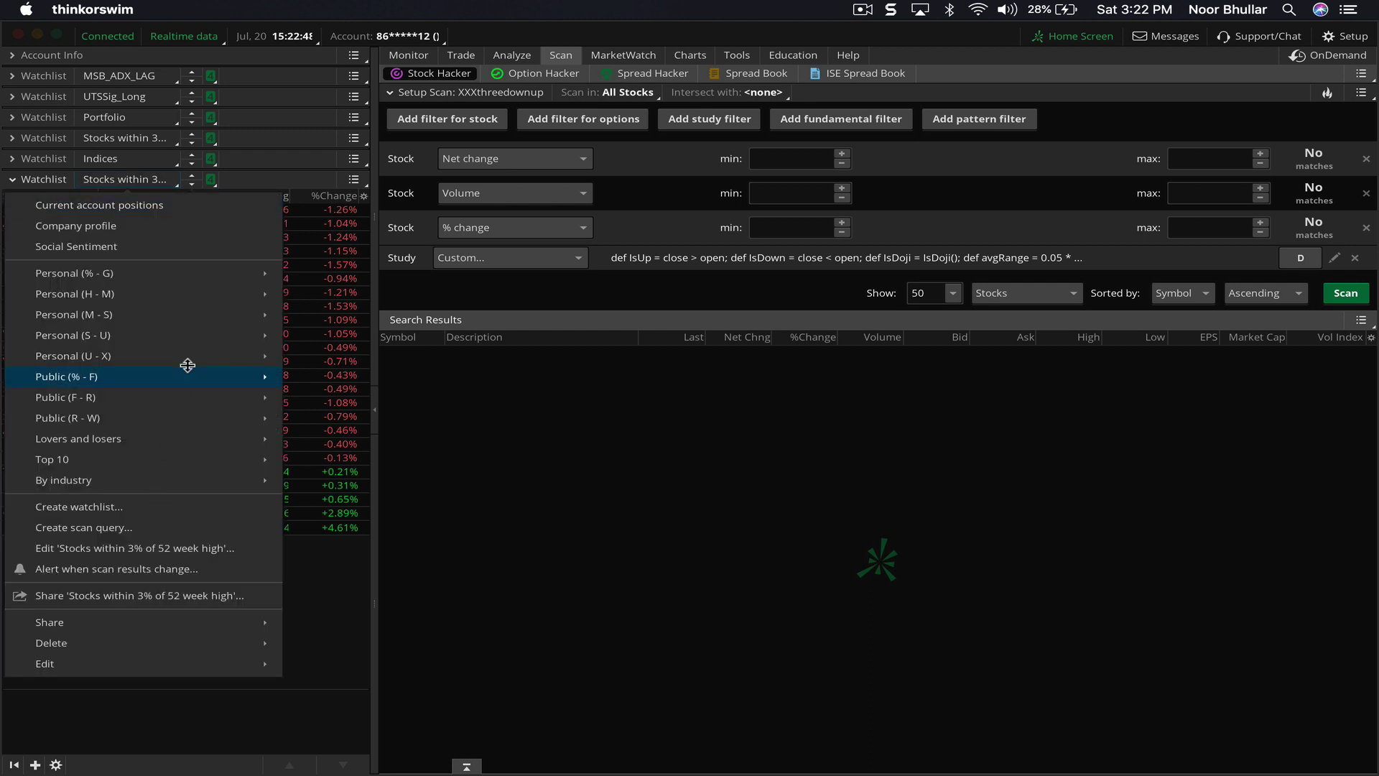
pyautogui.moveTo(265, 355)
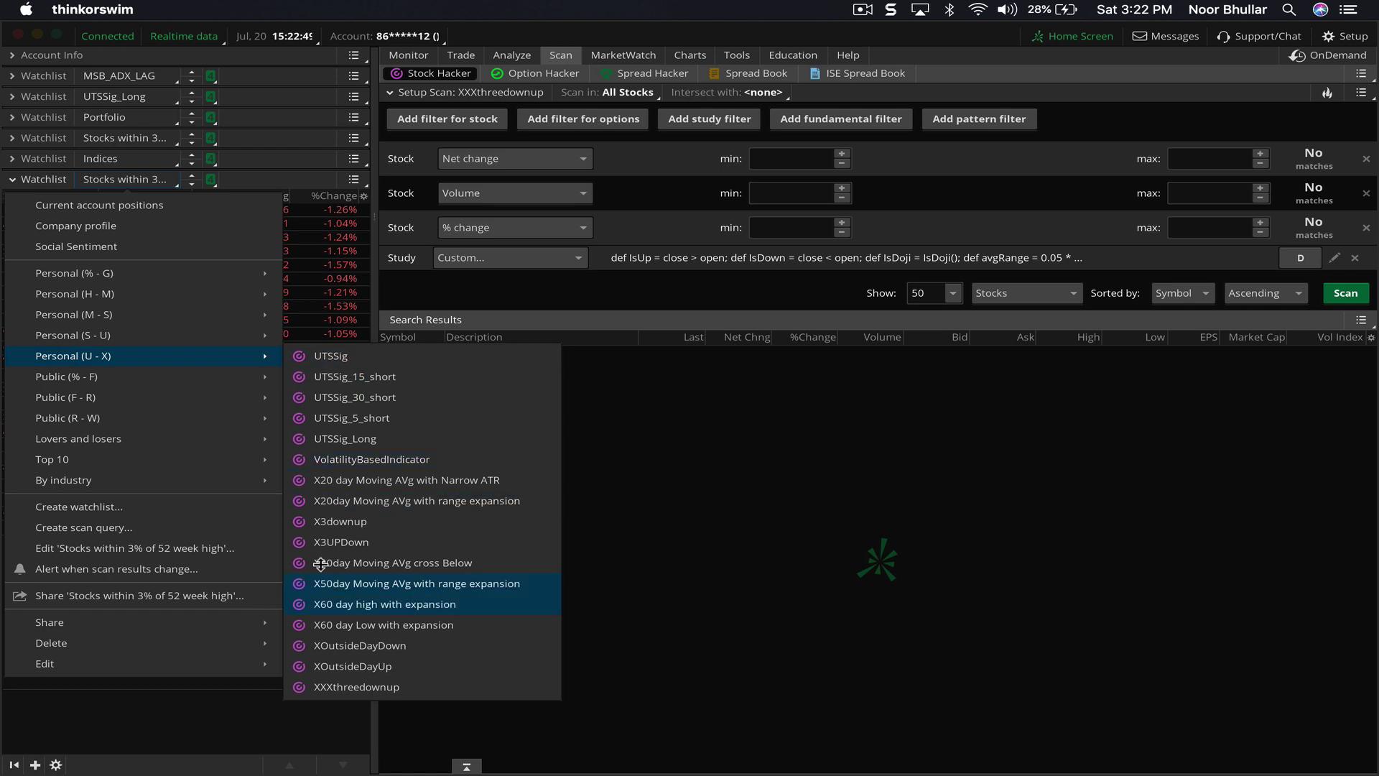
pyautogui.click(356, 688)
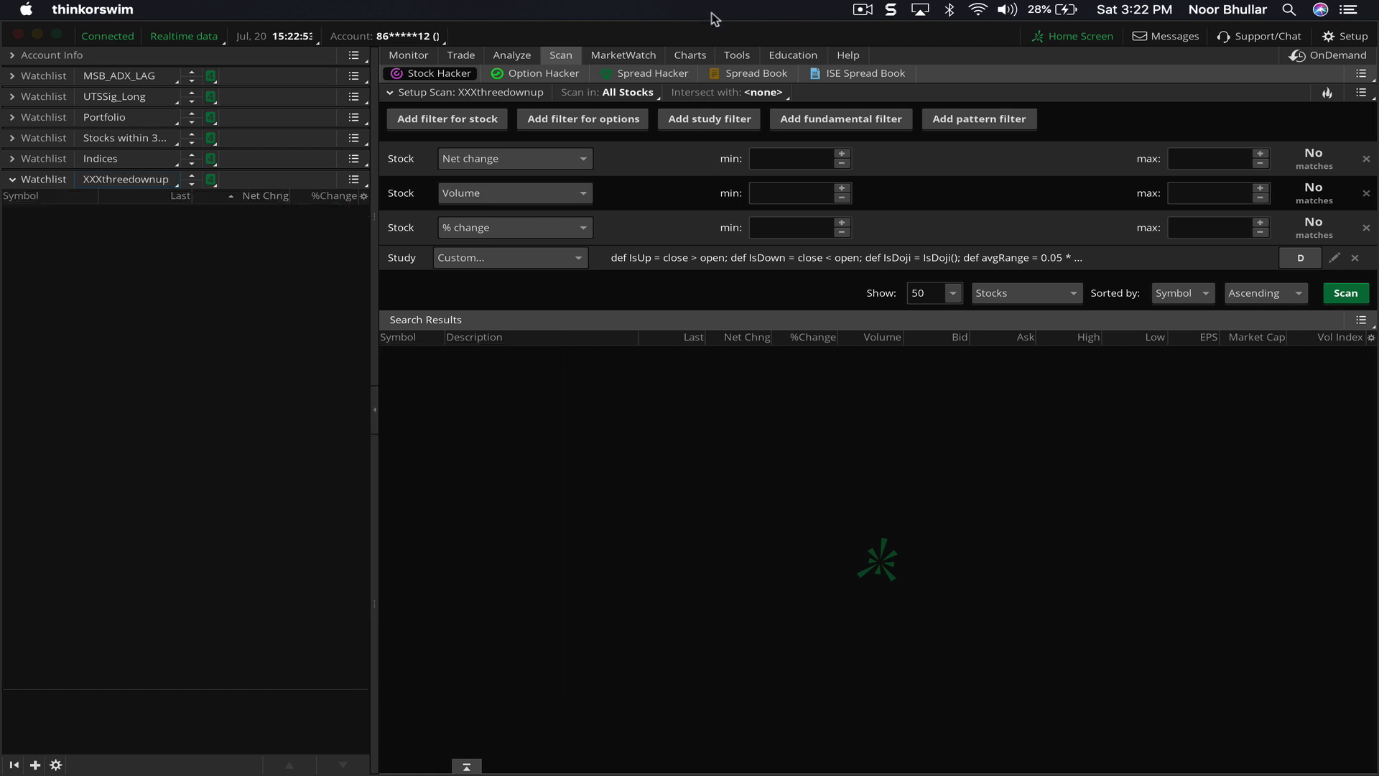
# Step: Chart the watchlist stocks CLSN and PRIM with the time frame set to 1 Y : 1D
pyautogui.click(690, 55)
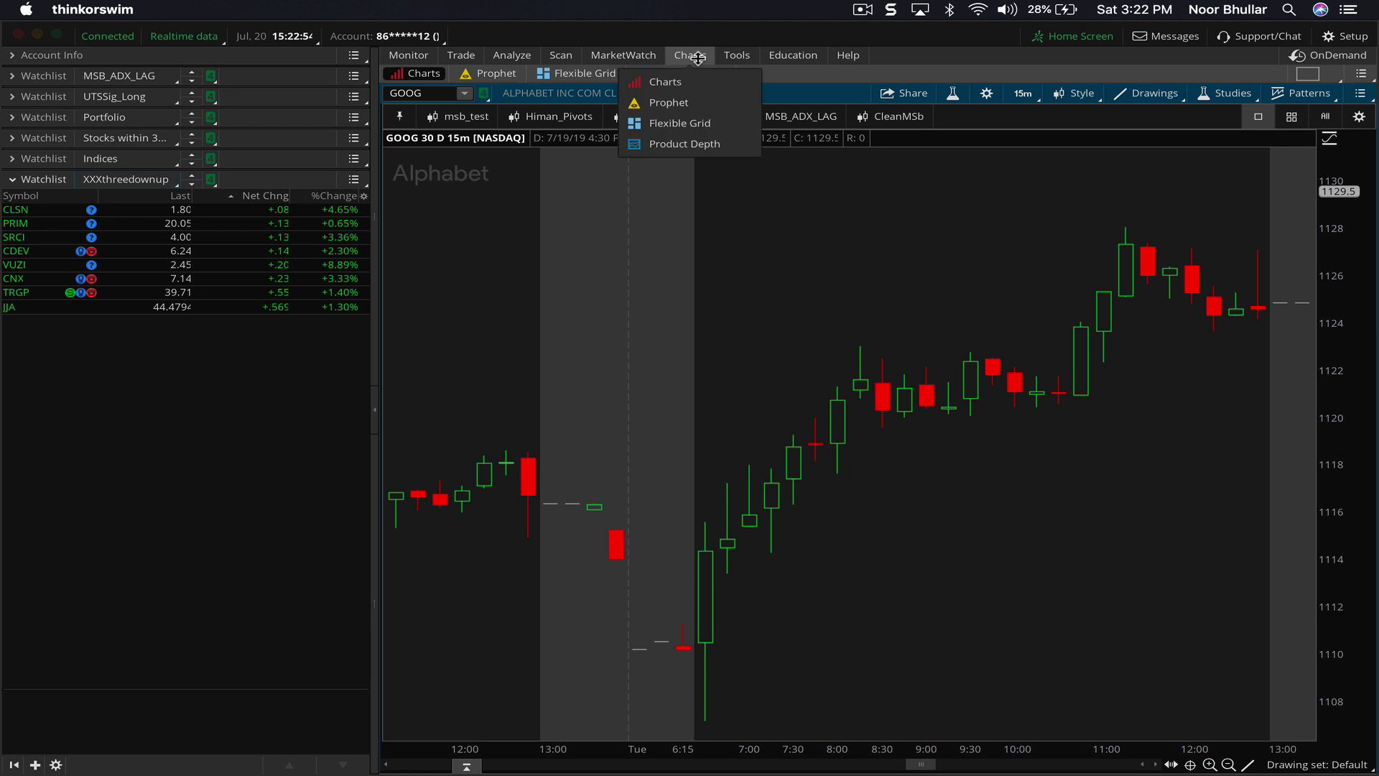
pyautogui.click(206, 210)
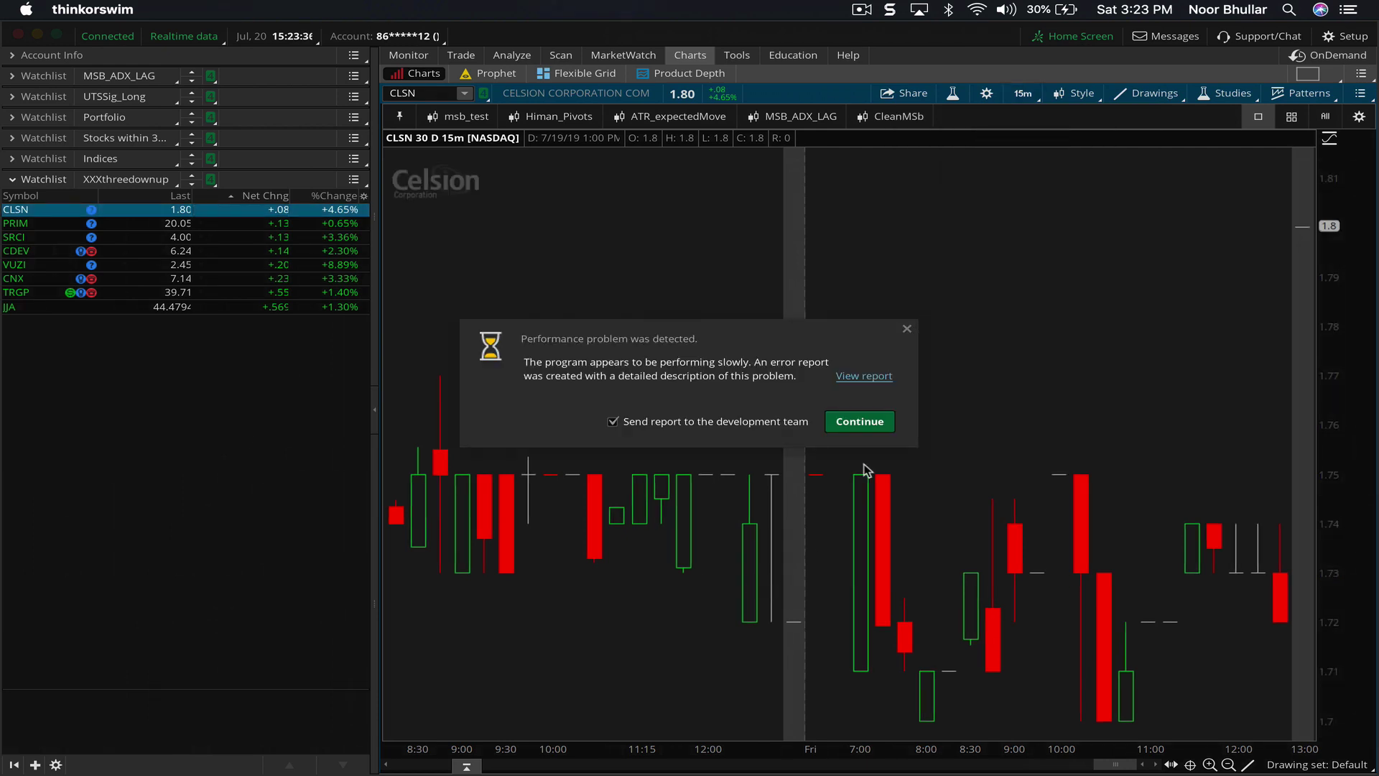
pyautogui.click(882, 421)
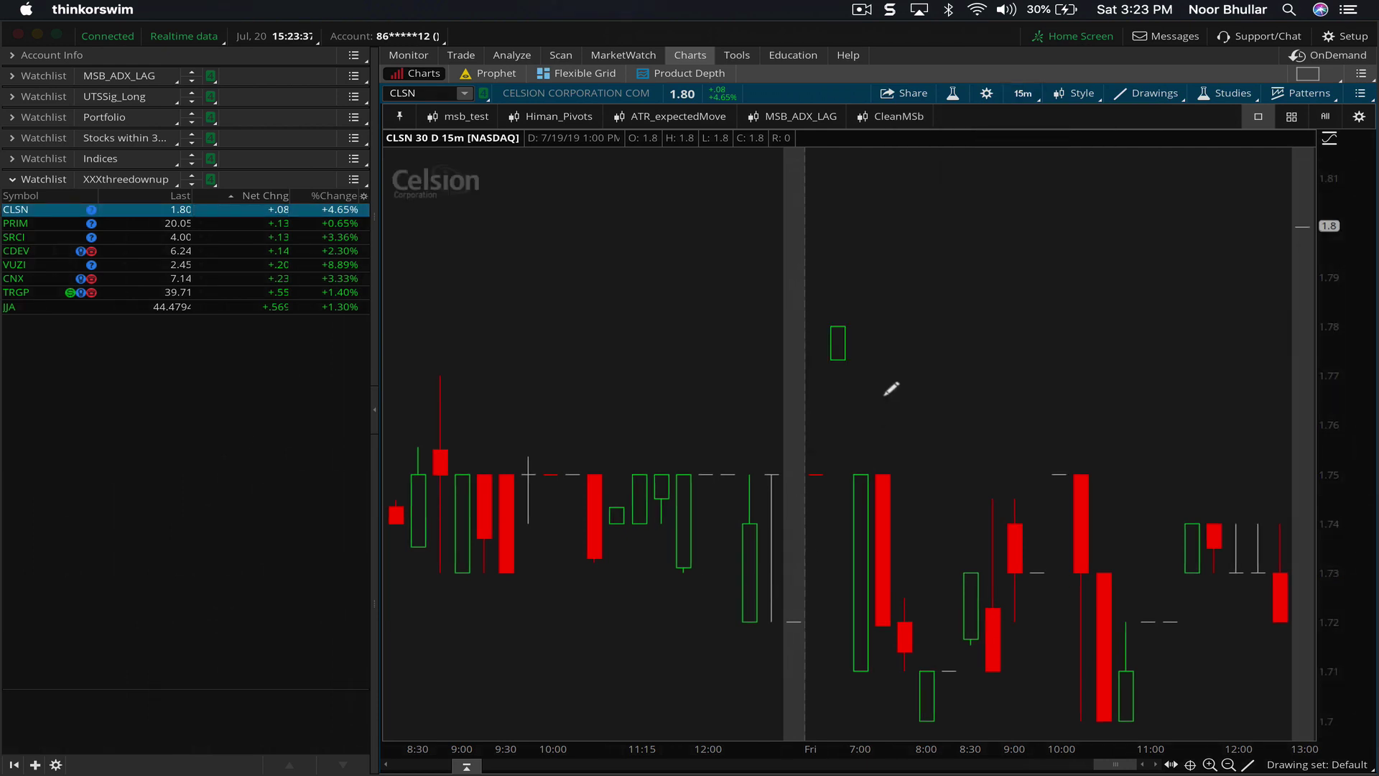
pyautogui.click(1024, 93)
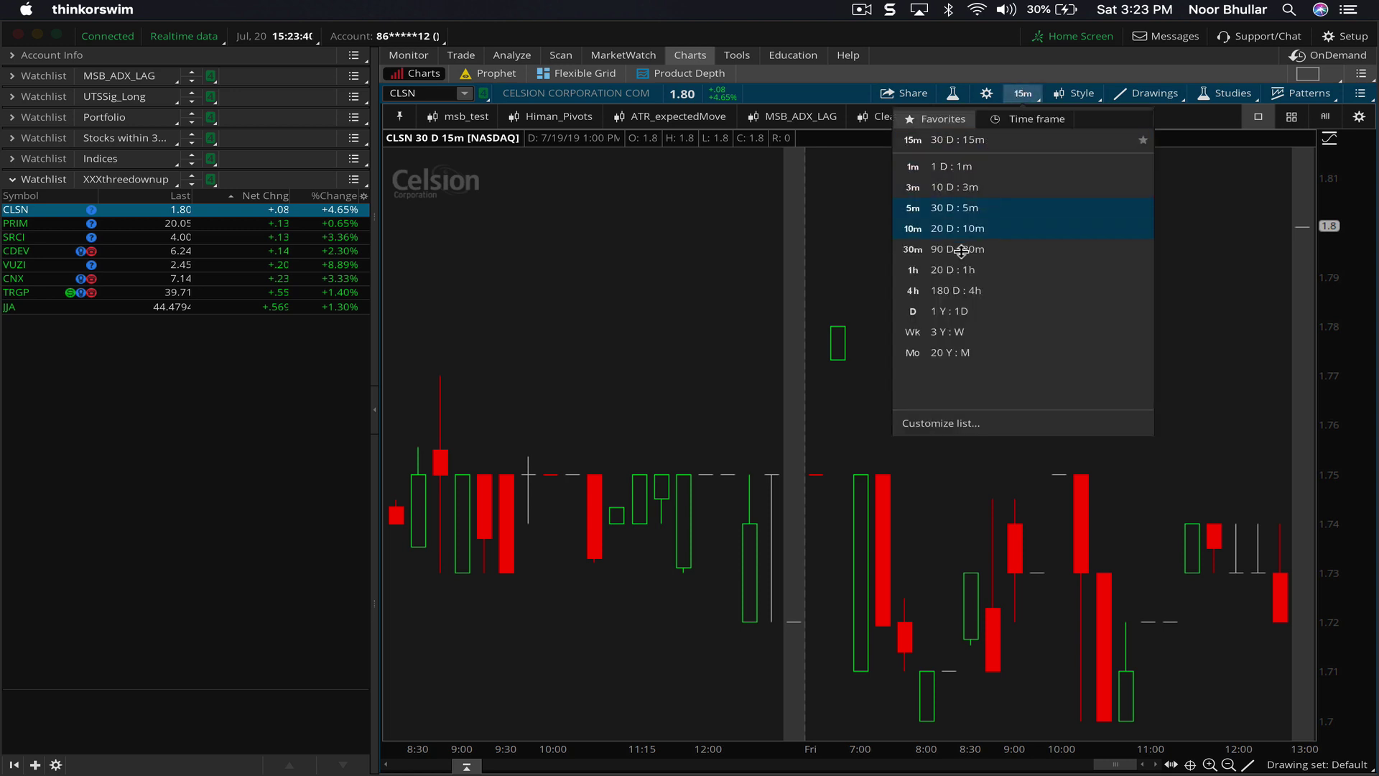
pyautogui.click(957, 304)
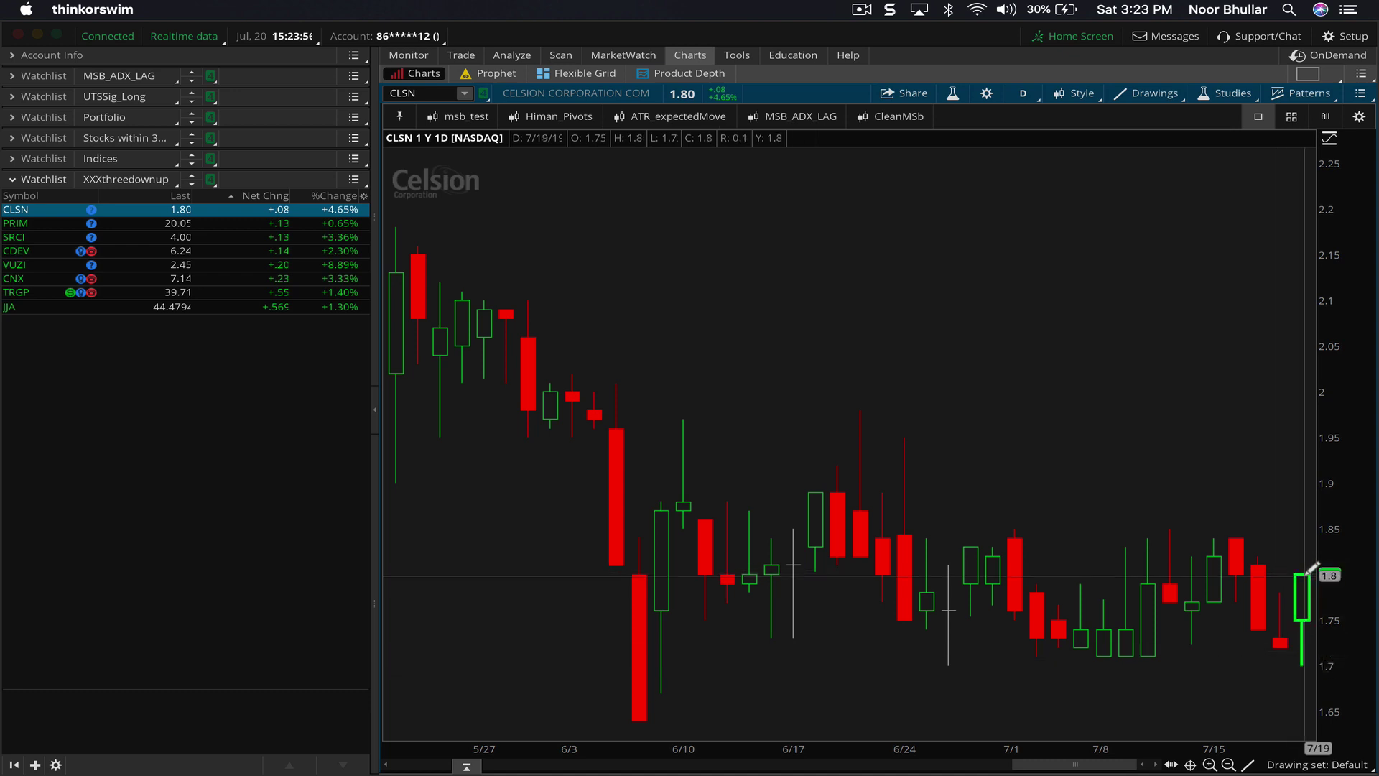
pyautogui.click(230, 232)
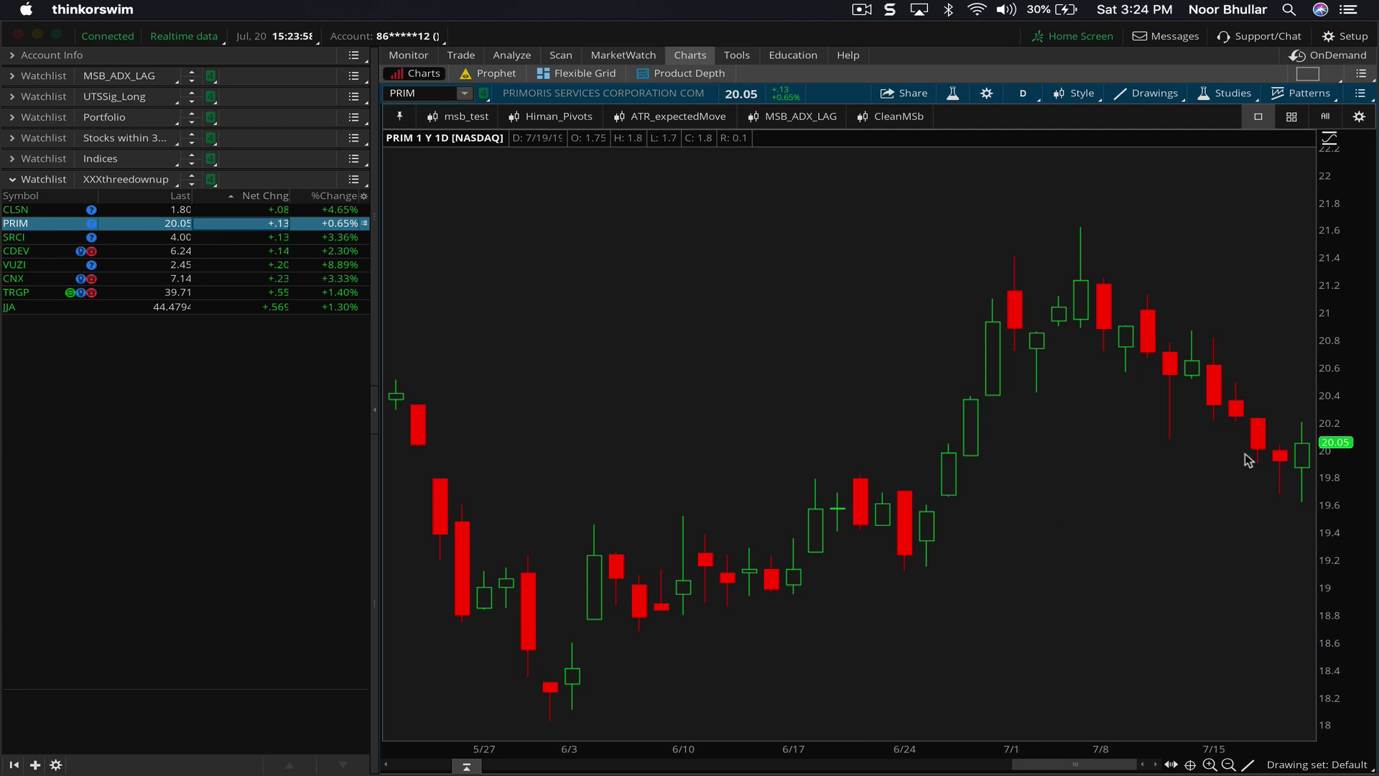
# Step: Find the msbtest study, add it to the PRIM chart's price studies and apply the change
pyautogui.click(952, 98)
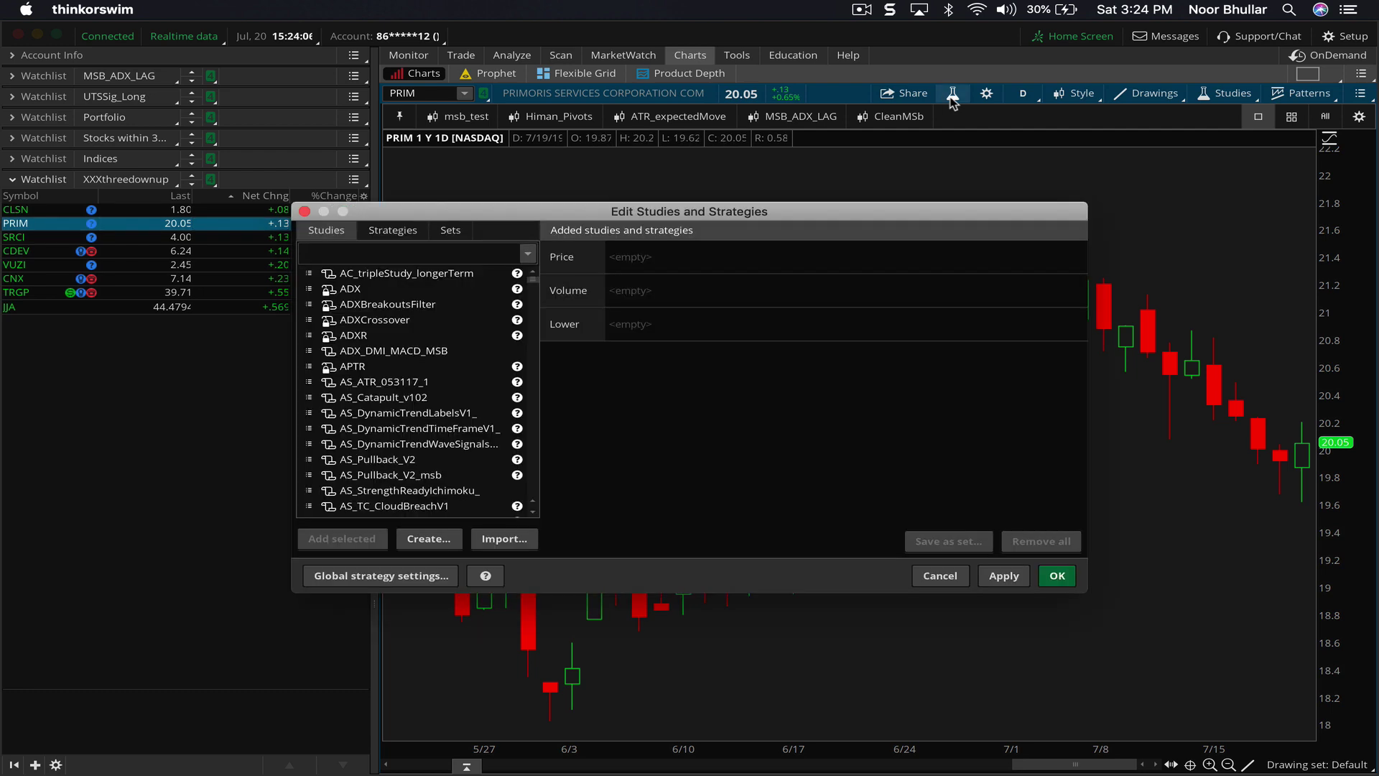
pyautogui.click(351, 258)
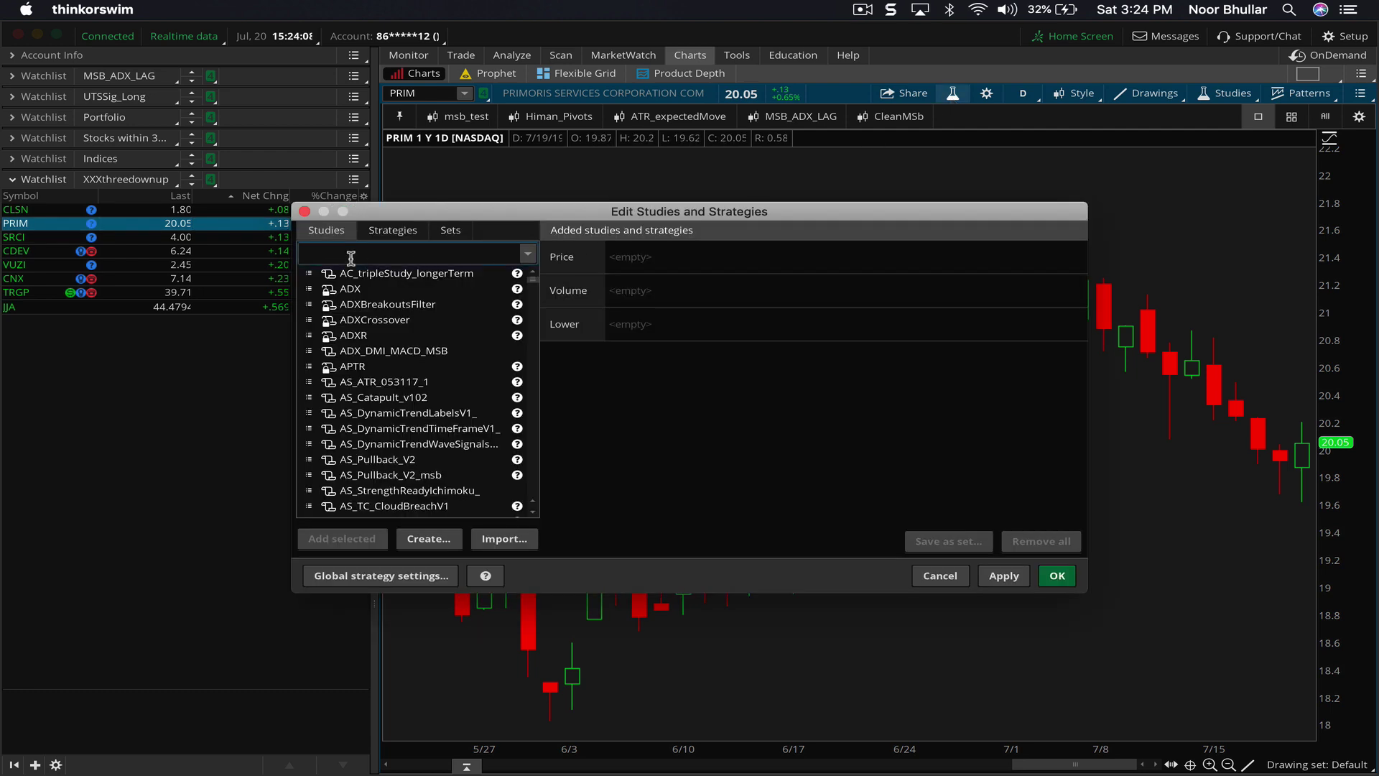
pyautogui.write('msbtest')
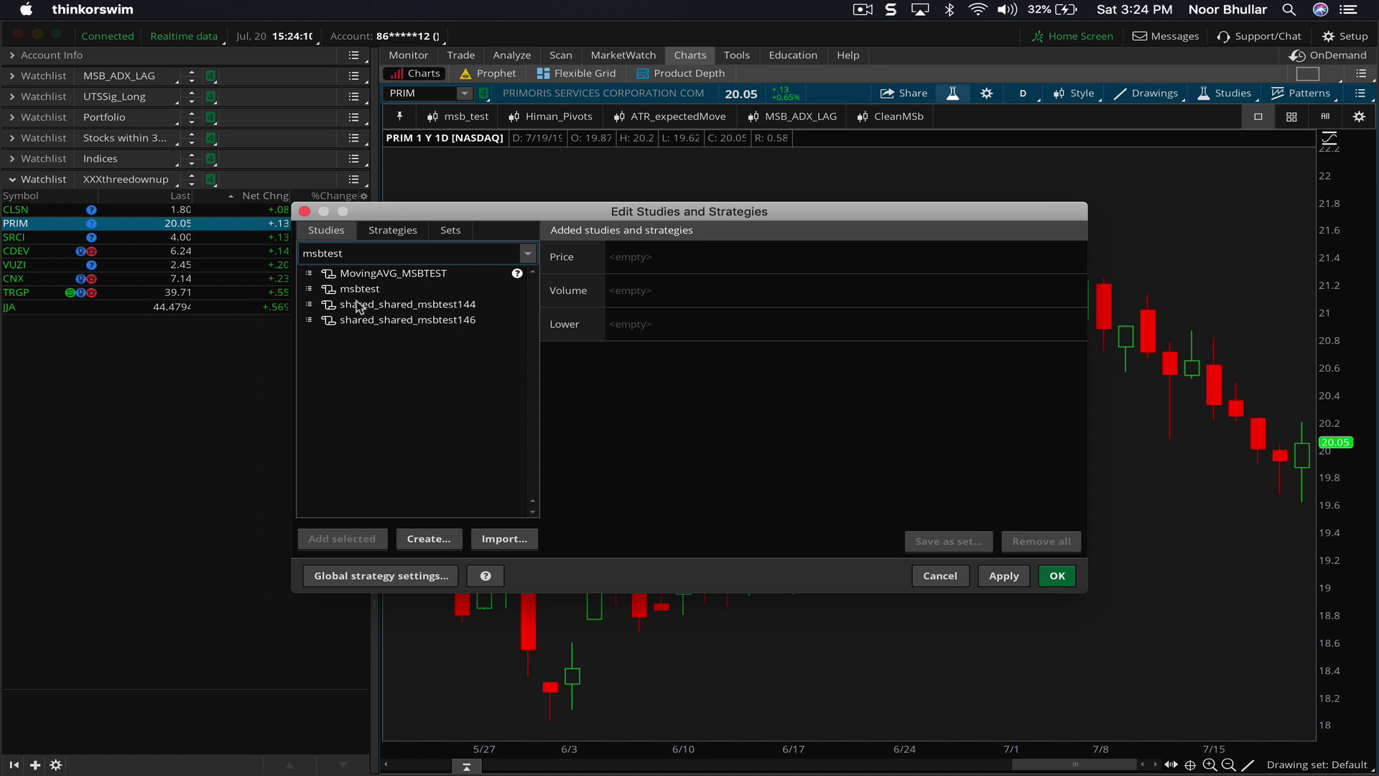
pyautogui.click(360, 289)
pyautogui.click(348, 539)
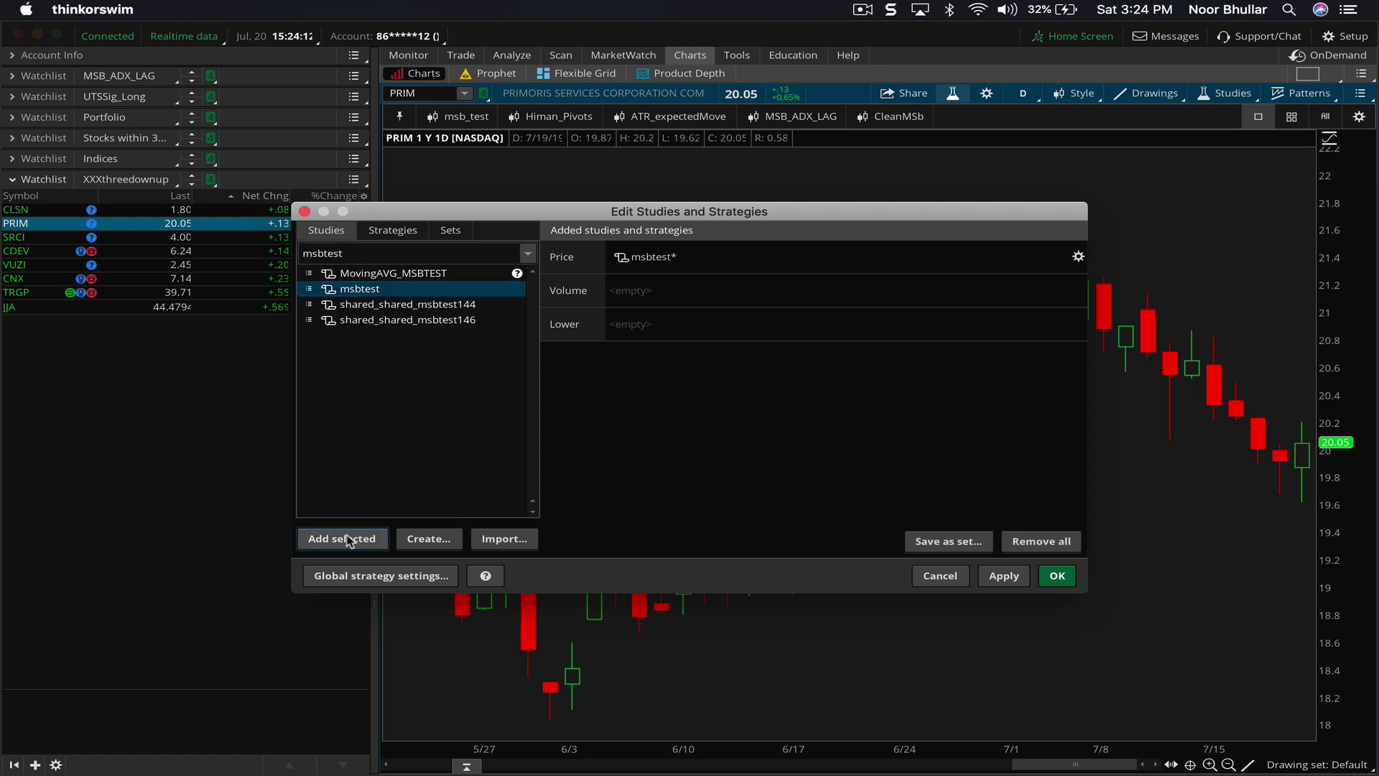
pyautogui.click(1004, 576)
pyautogui.click(1060, 575)
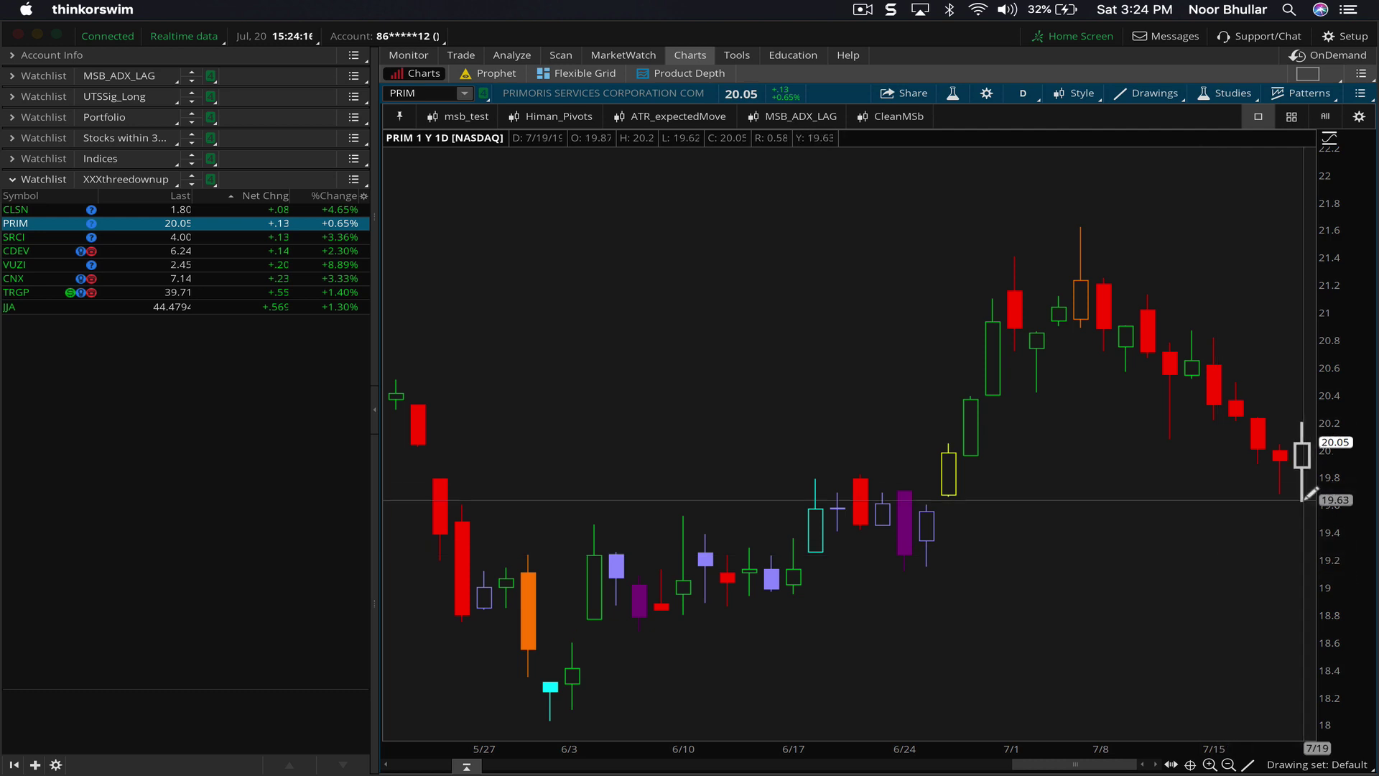
# Step: Chart the watchlist stock SRCI and toggle the price axis scaling to fit its recent candles
pyautogui.click(100, 244)
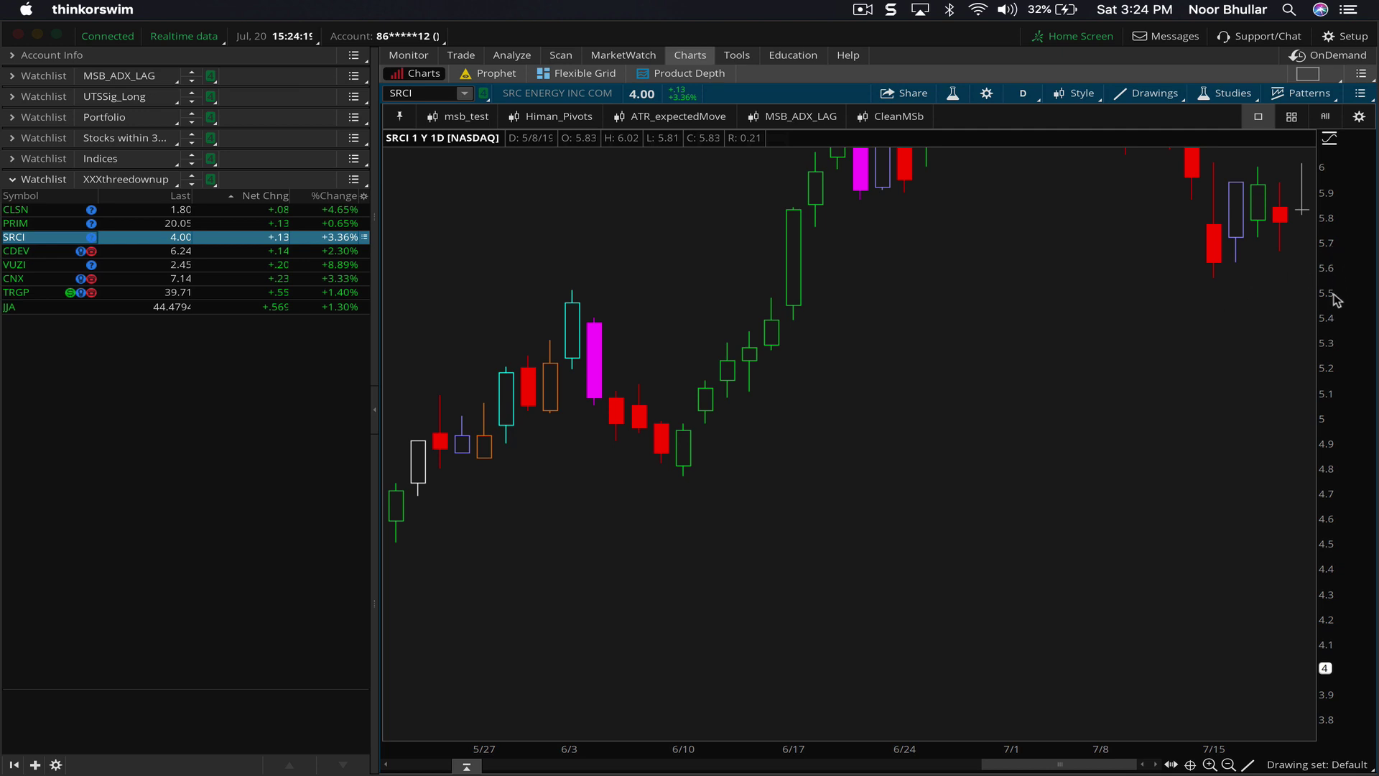
pyautogui.click(1331, 143)
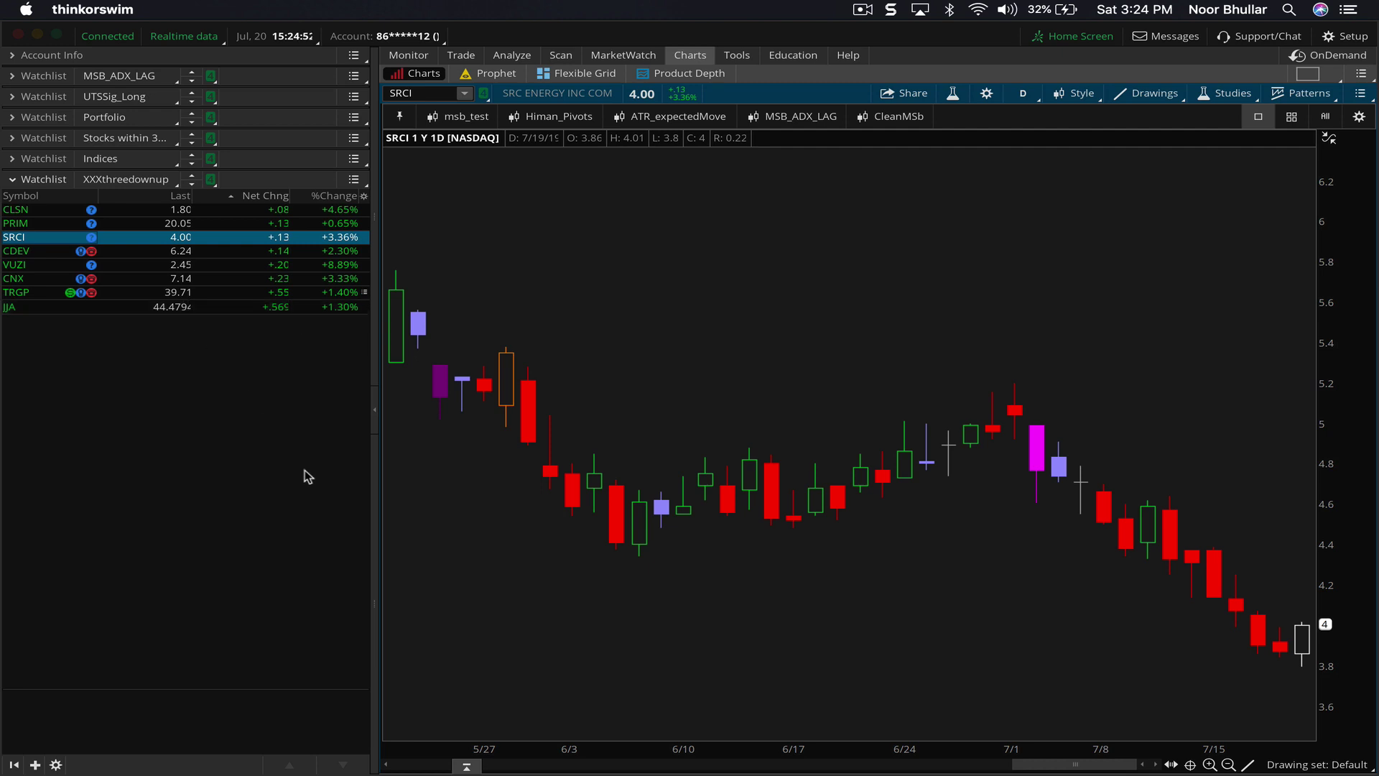
pyautogui.moveTo(637, 152)
pyautogui.click(863, 10)
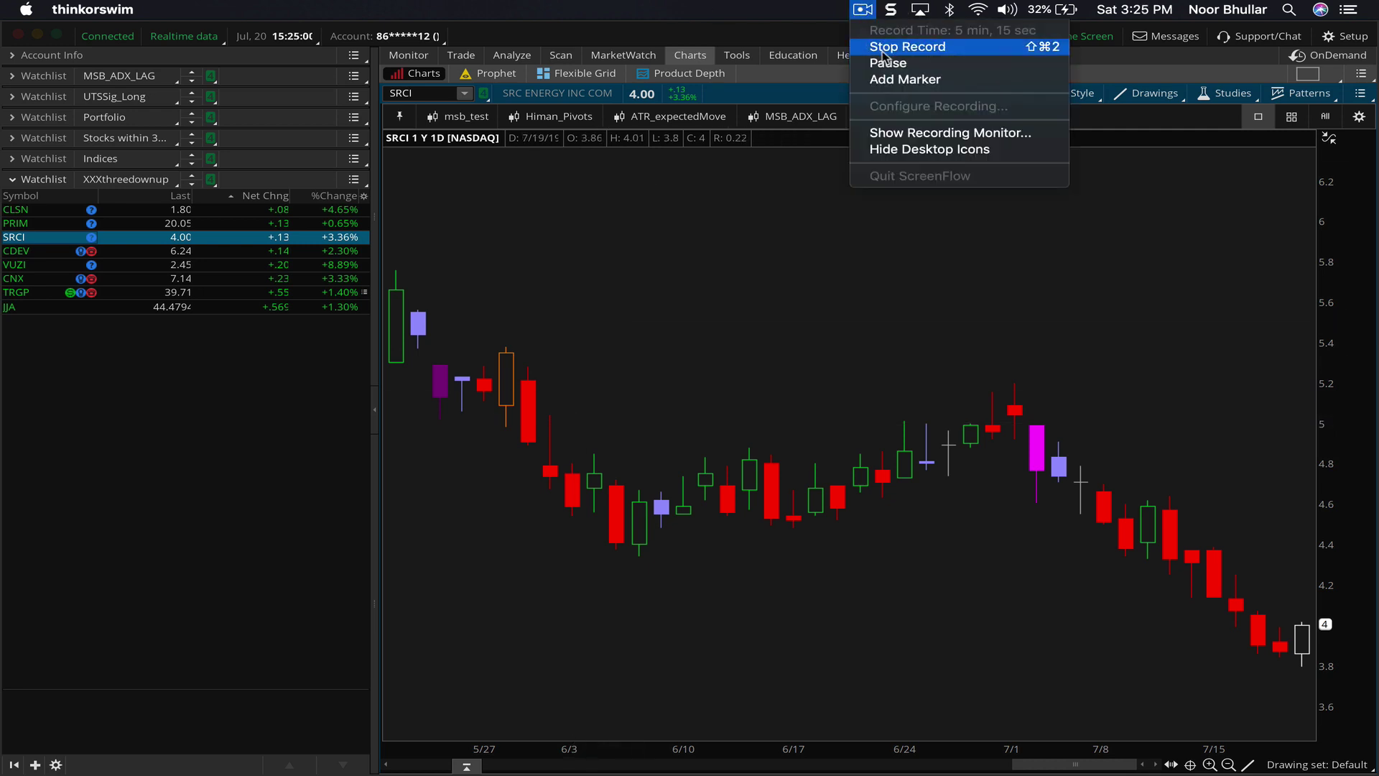
pyautogui.click(906, 47)
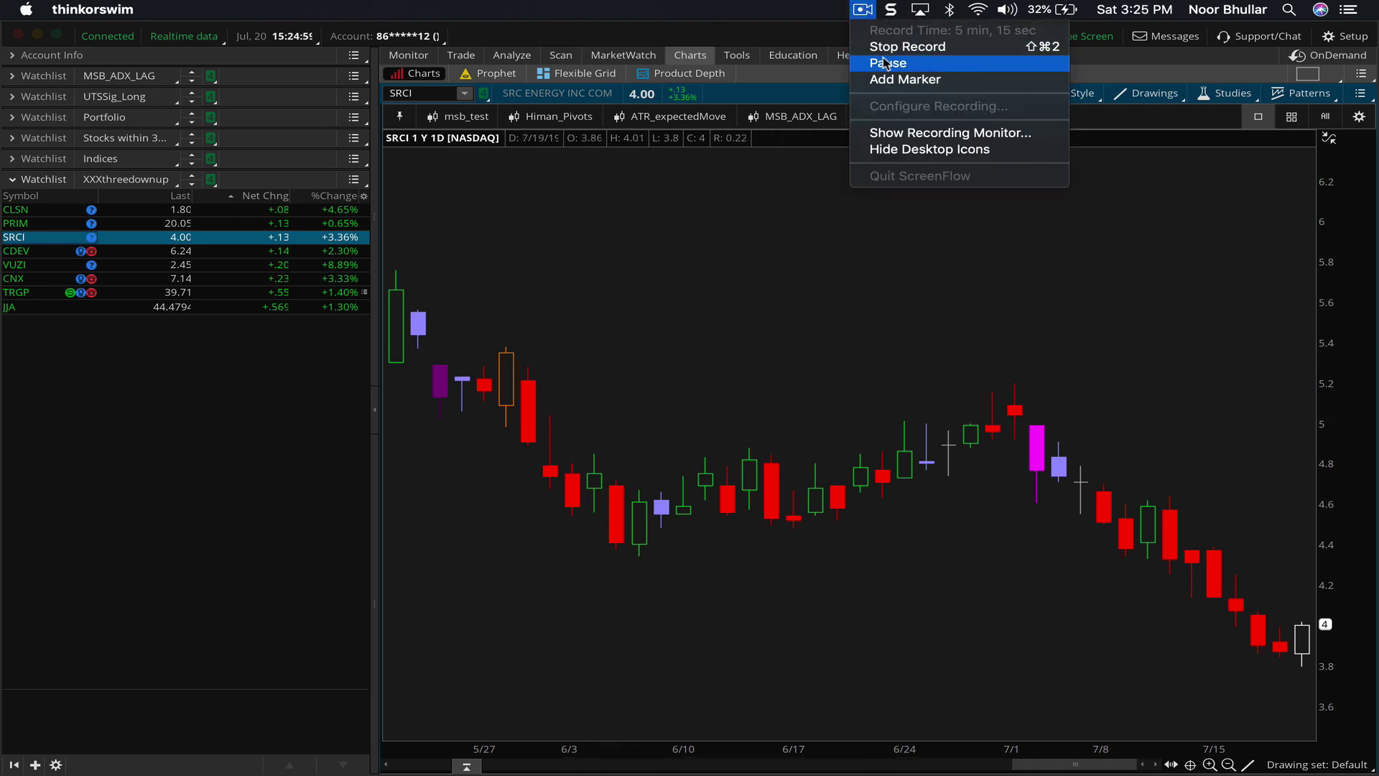